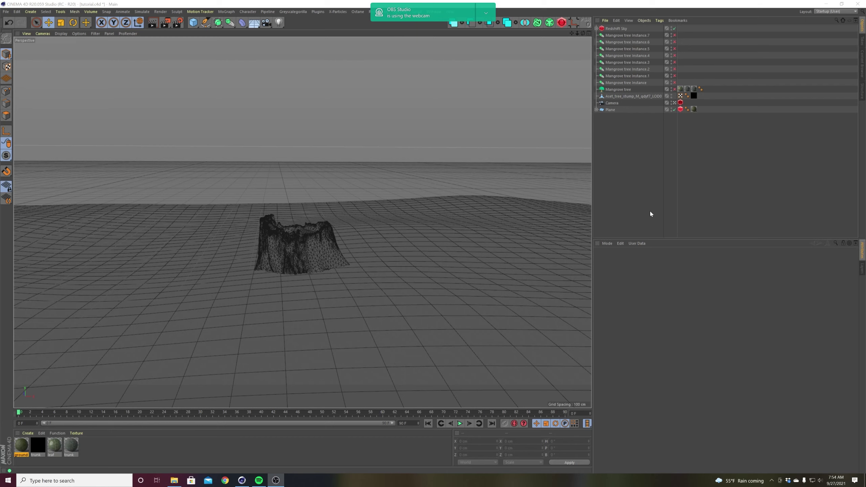
Preview the scene with the Mangrove tree and its instances enabled, and disable them again.
left_click(534, 253)
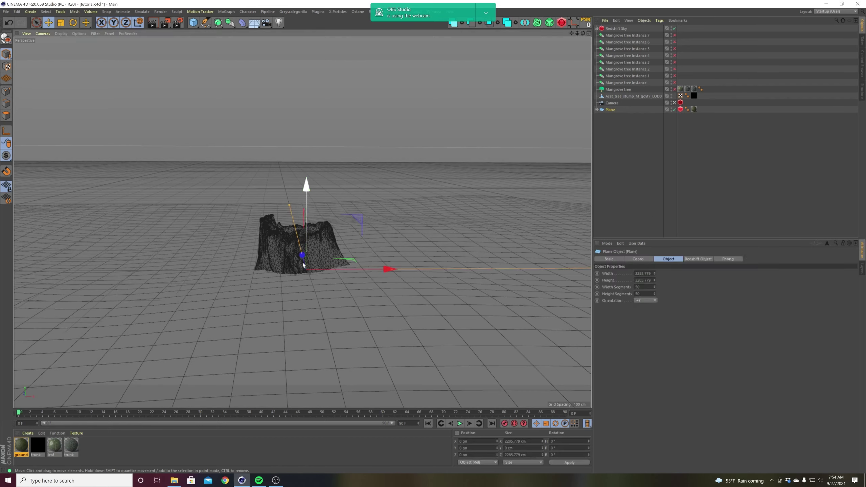
left_click(629, 197)
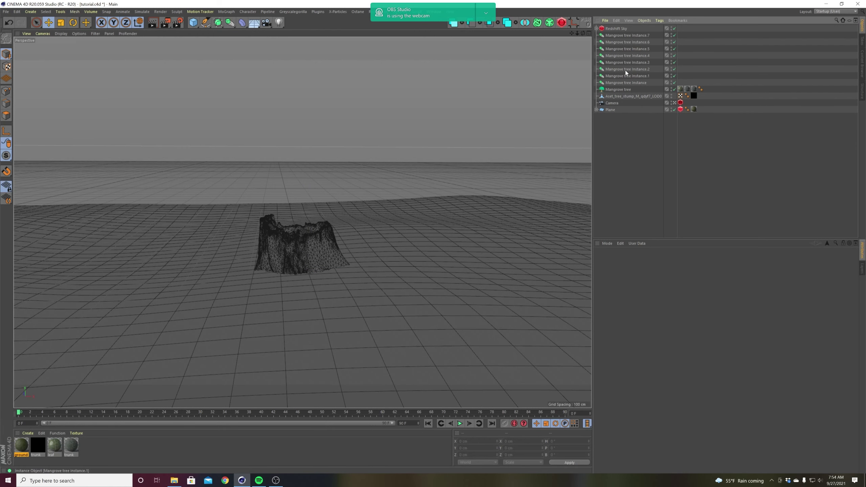
left_click(675, 88)
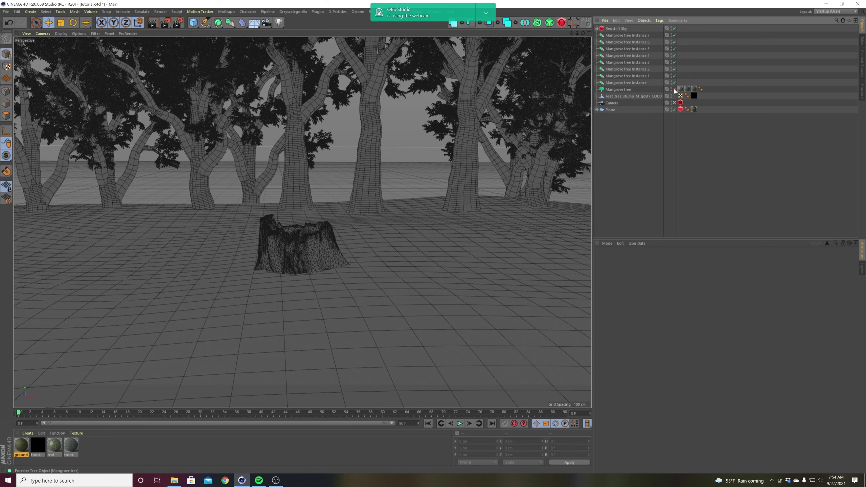
left_click_drag(675, 49, 675, 35)
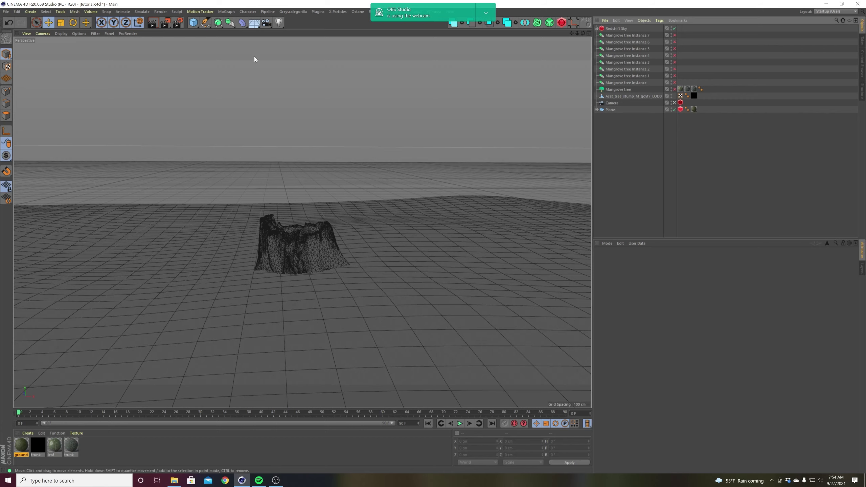
Hide the webcam notification and add an X-Particles system (xpSystem) to the scene.
left_click(486, 17)
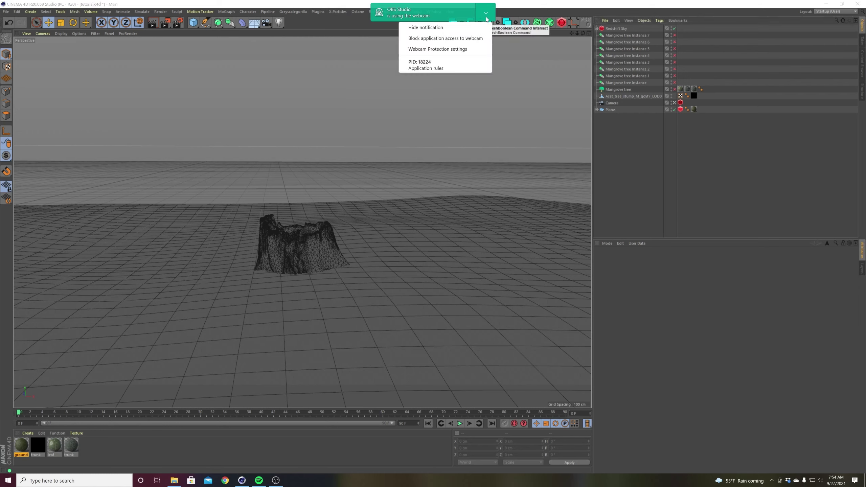
left_click(444, 28)
left_click(340, 12)
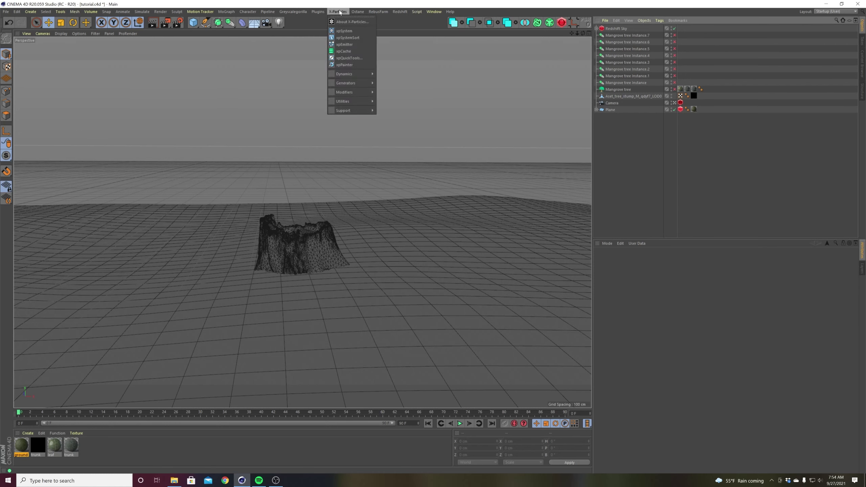
left_click(343, 32)
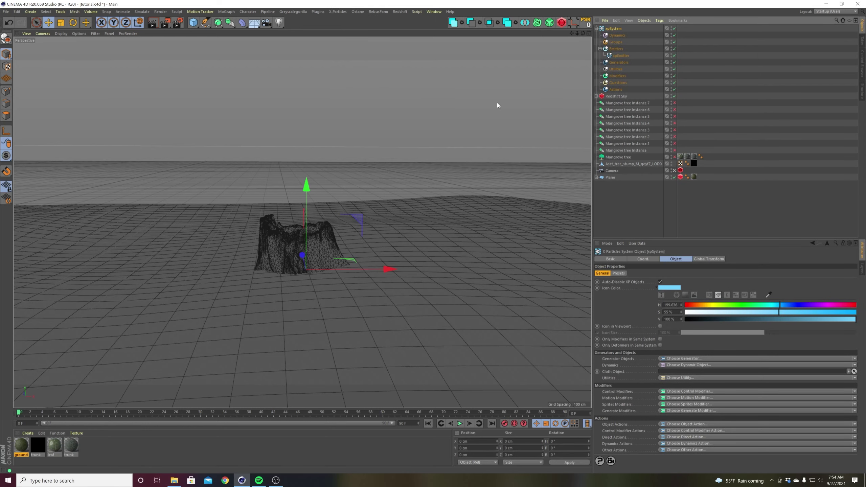
Delete the Mangrove tree with all its instances and move the Camera below the Plane in the object list.
left_click(616, 157)
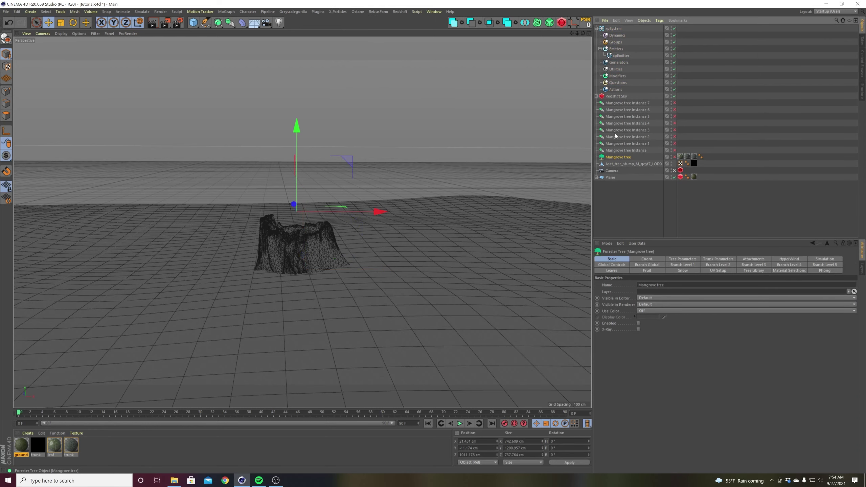
left_click(614, 104, "shift")
key("Delete")
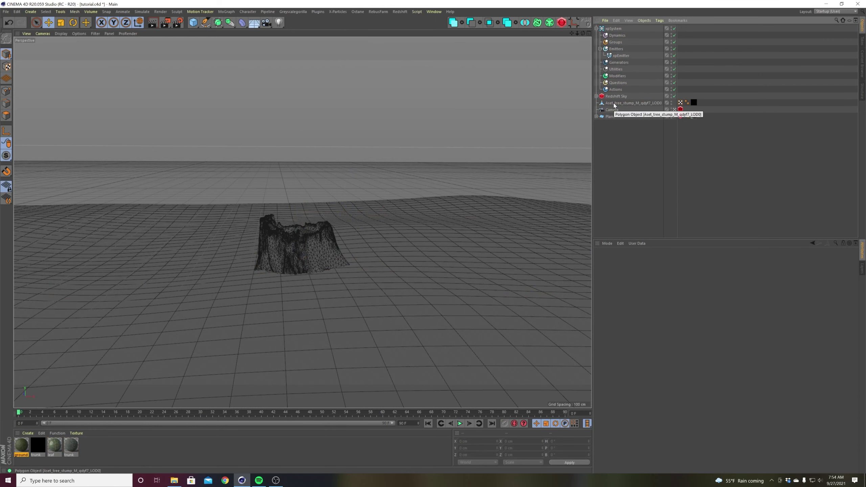
left_click_drag(613, 110, 615, 137)
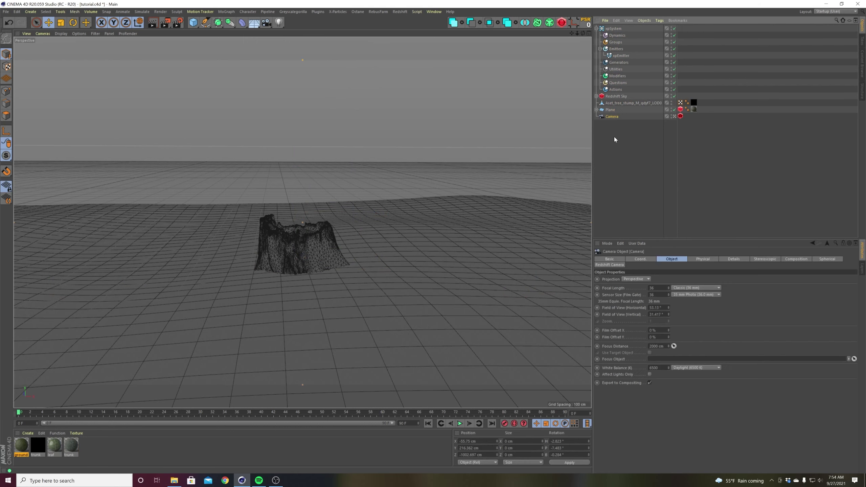
Raise the xpEmitter above the tree stump to about Y 127 cm and set its shape to Circle with emitter plane Y+.
left_click(610, 29)
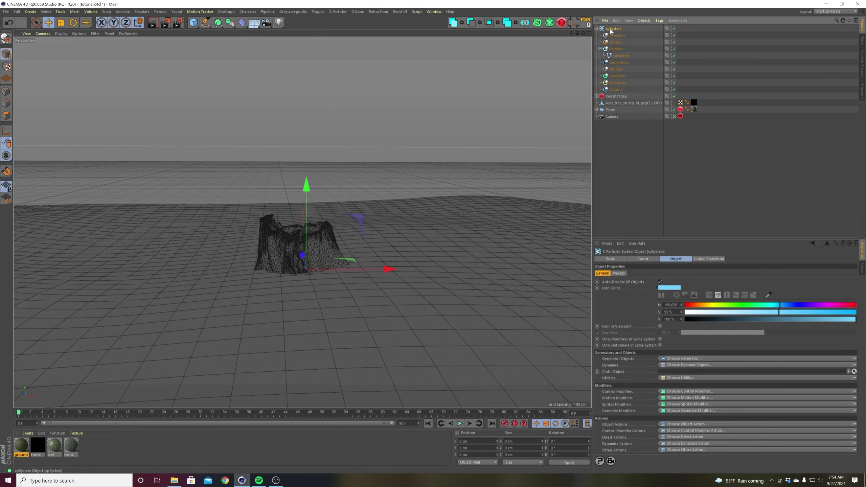
left_click(616, 56)
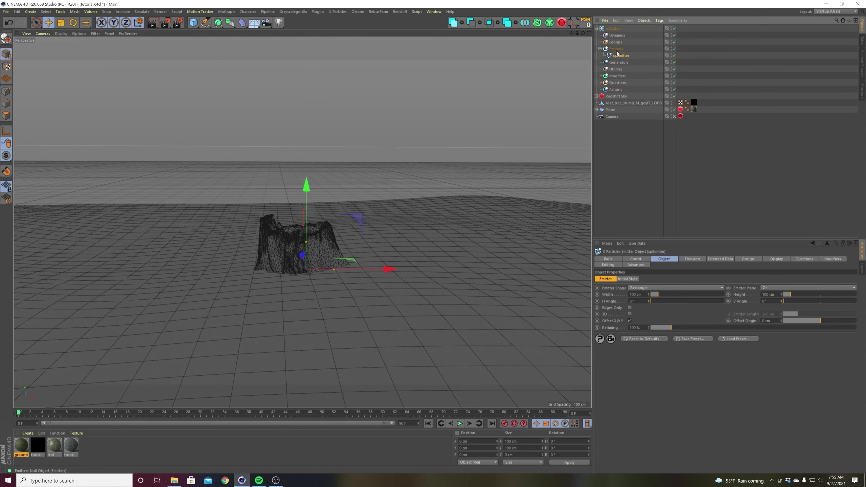
left_click_drag(307, 190, 305, 117)
left_click(641, 288)
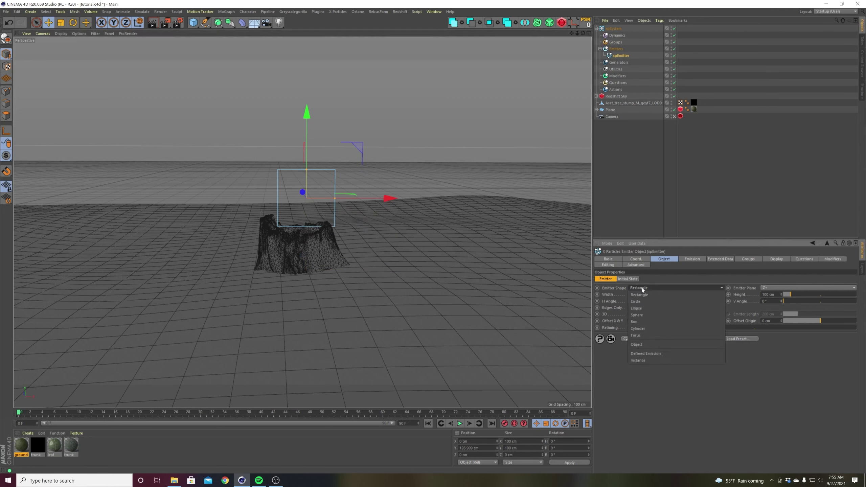
left_click(639, 302)
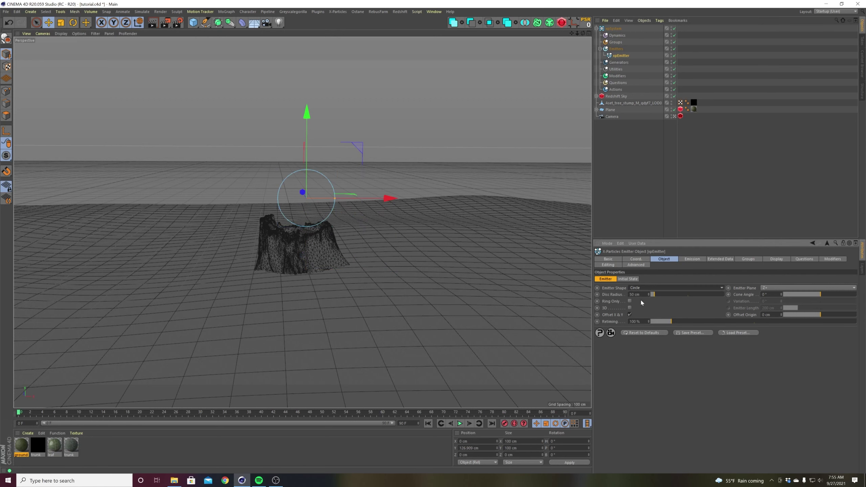
left_click(766, 288)
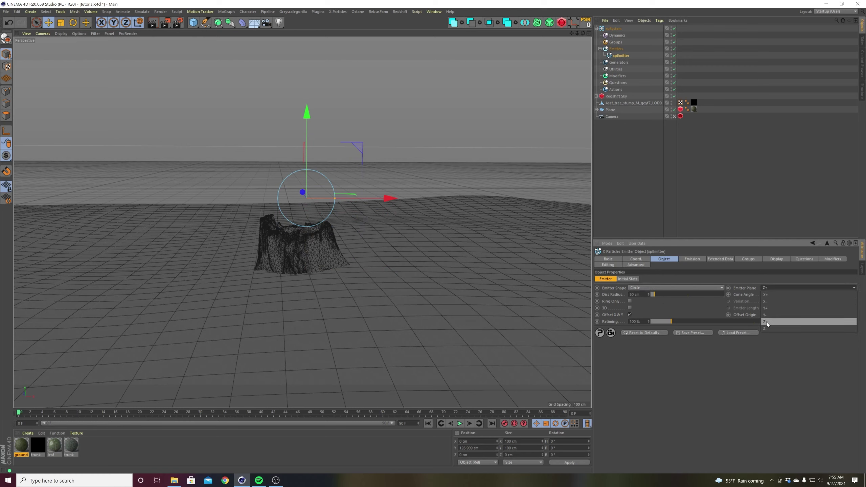
left_click(767, 307)
Set the project frame rate to 24 FPS and extend the timeline and its preview range to 120 frames.
left_click(460, 423)
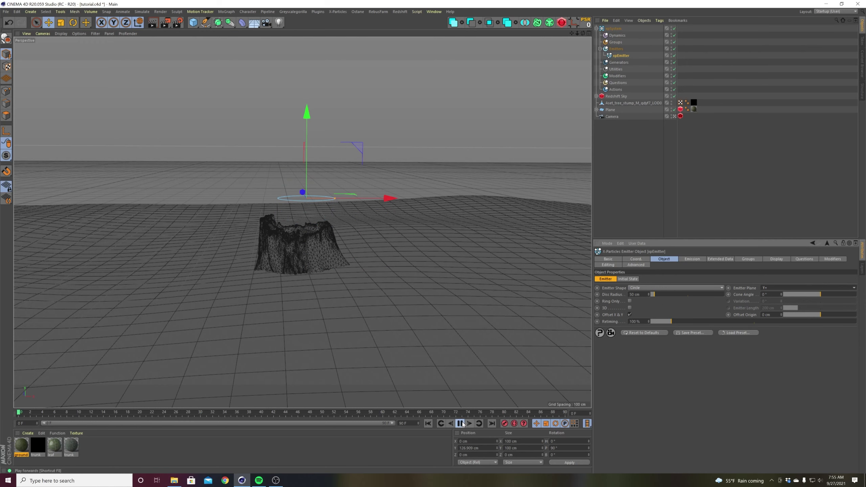
left_click(429, 425)
key("ctrl+d")
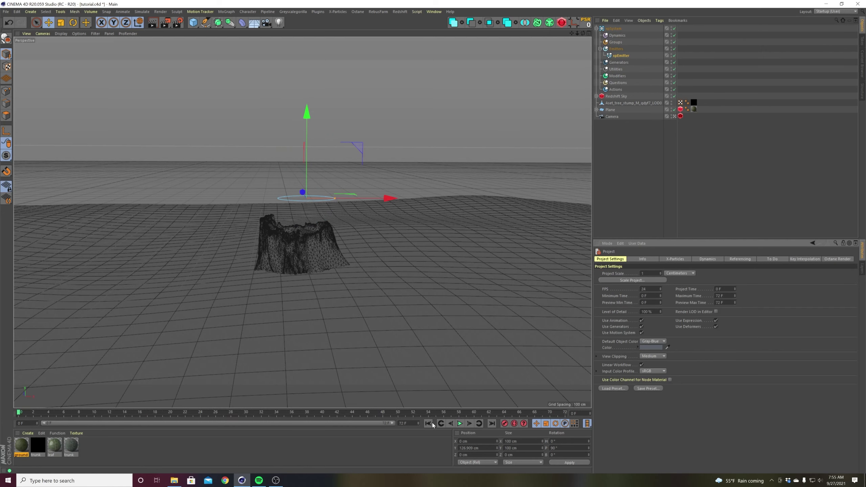
left_click(403, 423)
type("120")
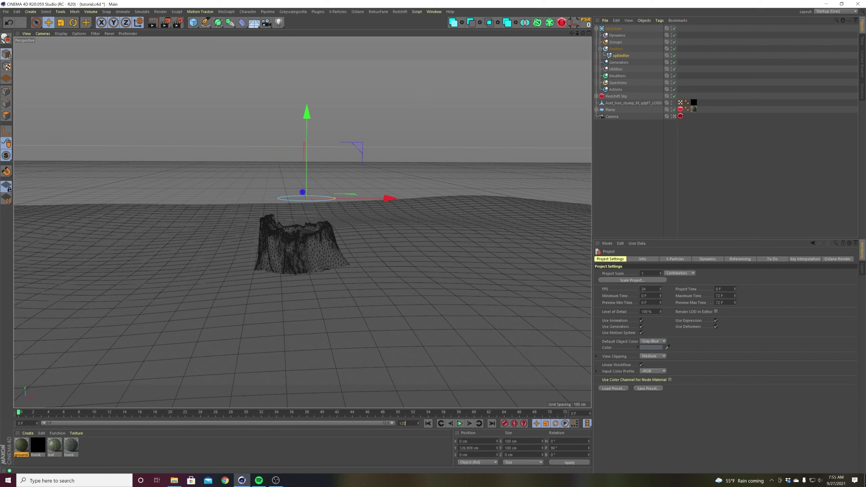
left_click(347, 454)
left_click_drag(256, 423, 394, 423)
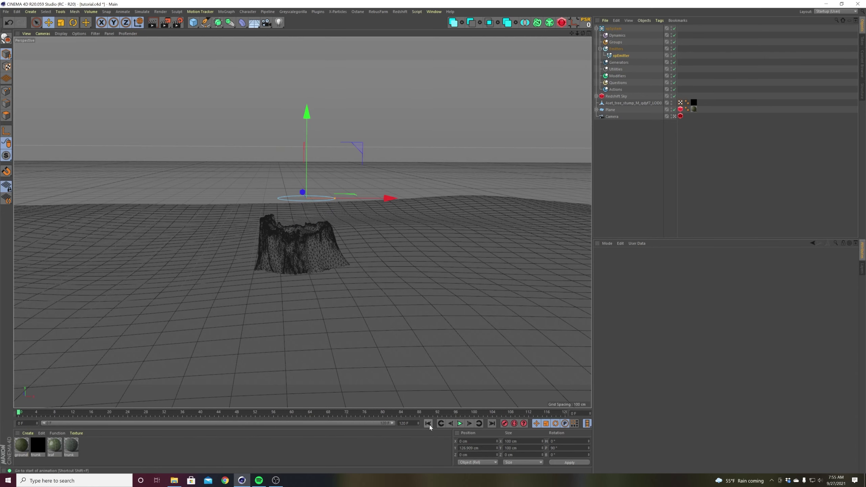
Play the animation to check how the particles rise from the circular emitter, and return to the first frame.
left_click(459, 424)
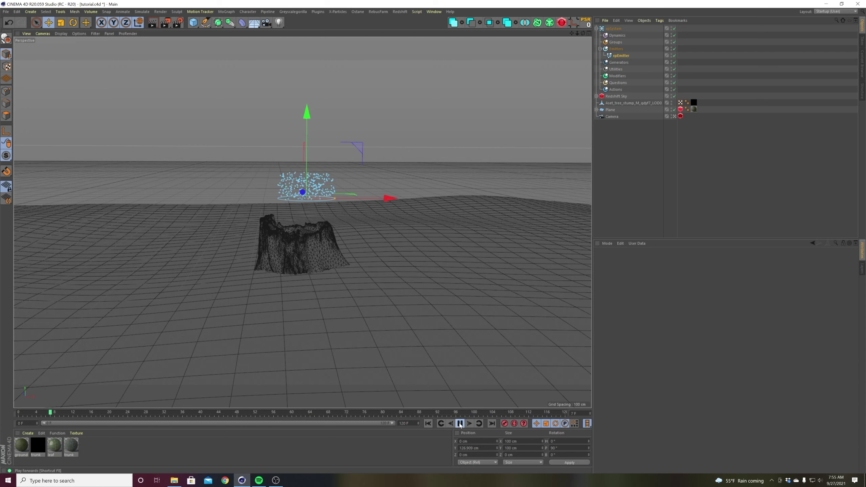
left_click(460, 423)
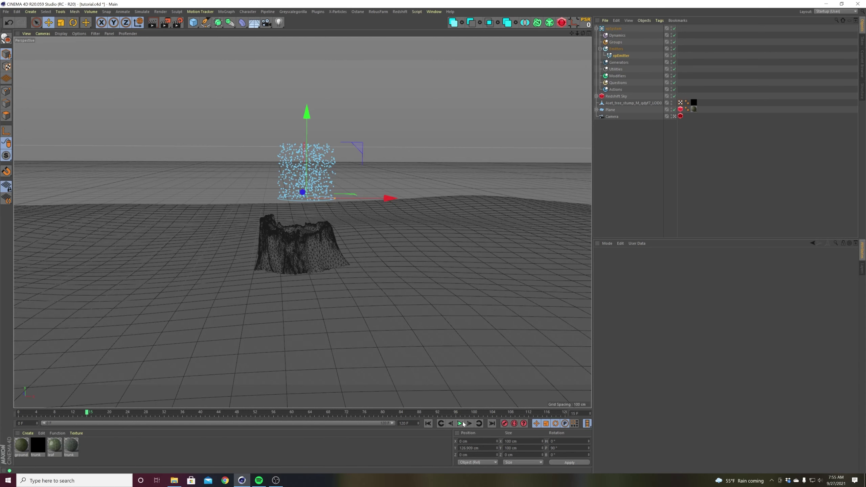
left_click(460, 423)
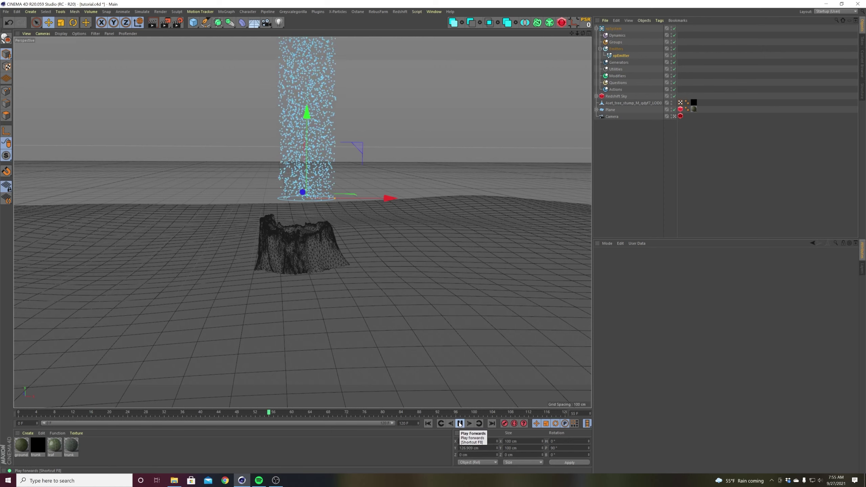
left_click(460, 424)
left_click(428, 424)
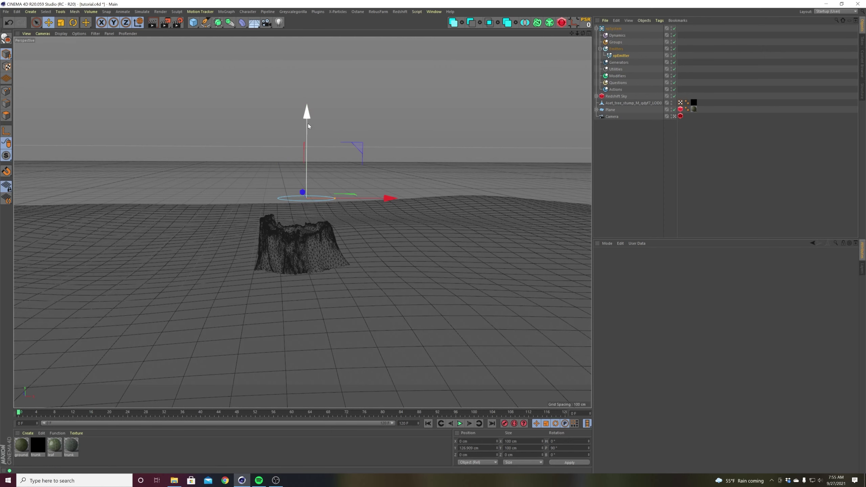
Move the emitter down into the stump's hollow, to about X -20 cm and Y 67 cm, adjusting its depth to fit.
left_click_drag(307, 126, 307, 156)
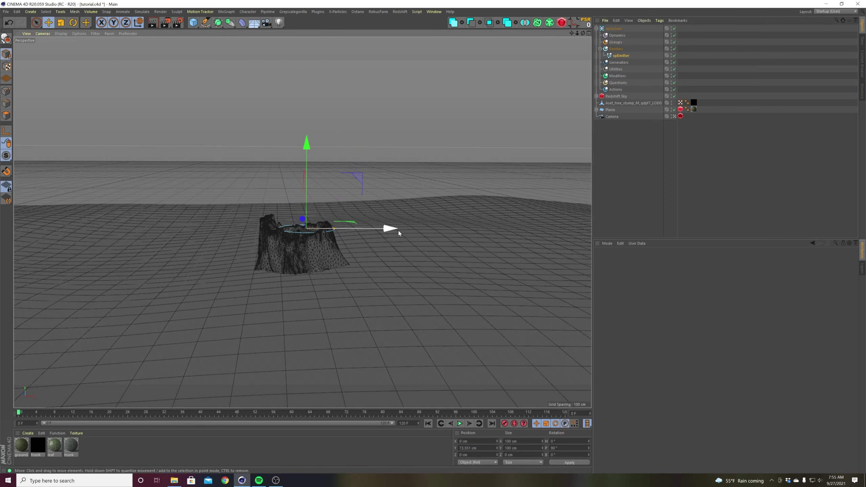
left_click_drag(393, 228, 377, 229)
left_click_drag(300, 159, 300, 163)
left_click(674, 116)
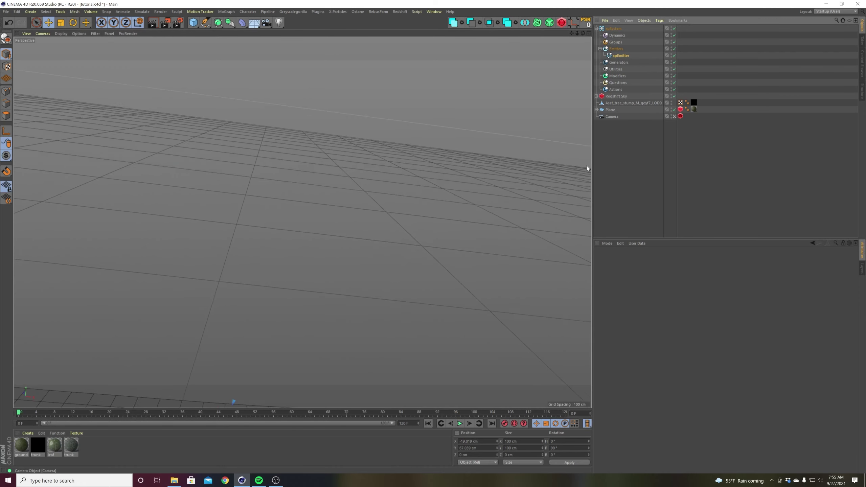
left_click_drag(286, 348, 271, 287, "alt")
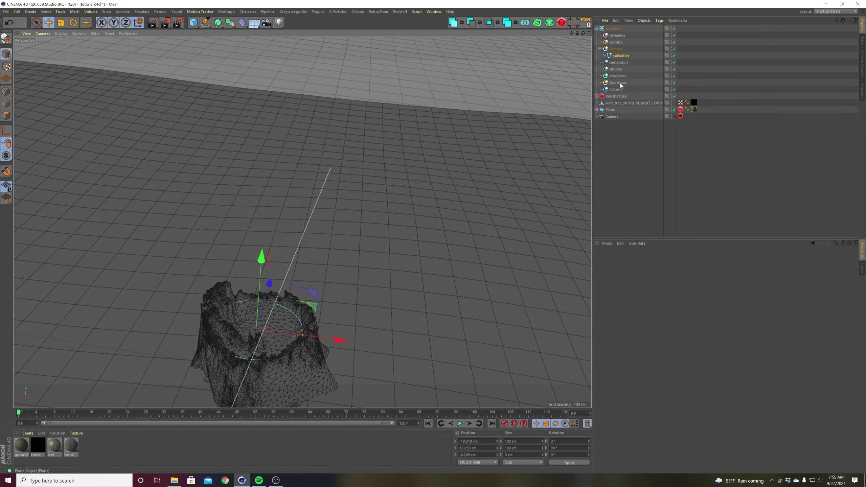
Set the emitter's disc radius to 12 cm and raise the emitter slightly to about Y 71 cm.
left_click(621, 56)
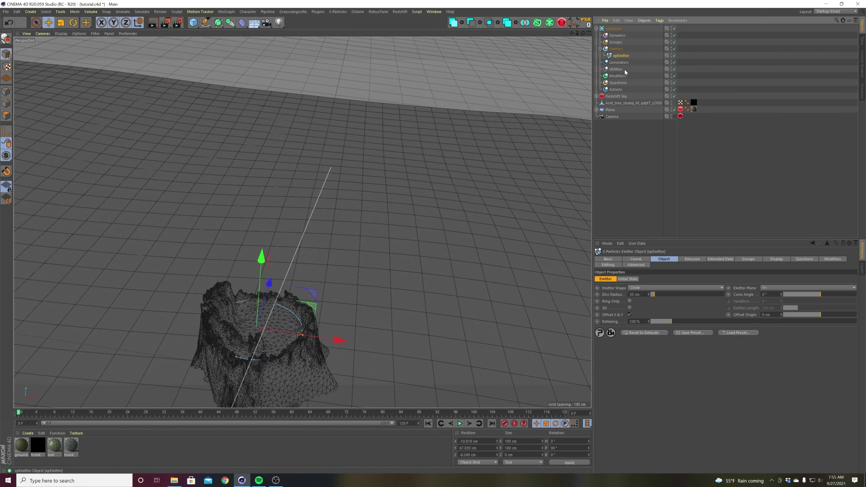
double_click(637, 294)
type("12")
key("Return")
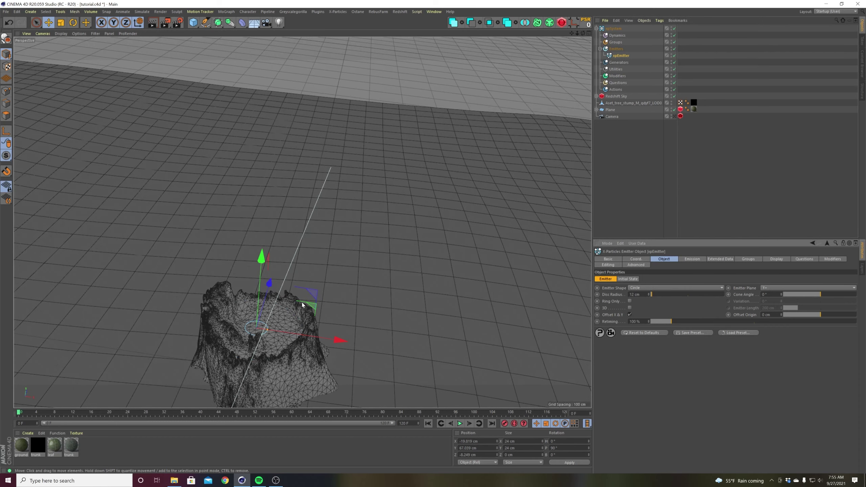
left_click_drag(261, 264, 261, 263)
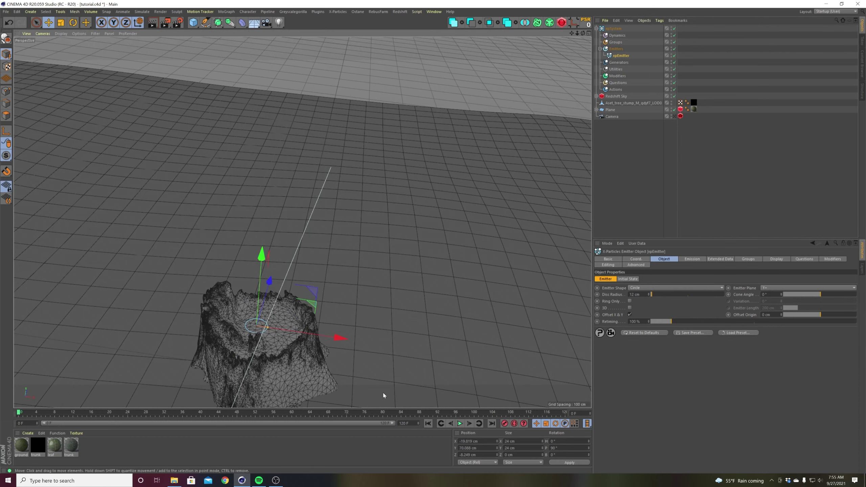
Play back the narrower particle stream from the stump and return to the first frame.
left_click(459, 423)
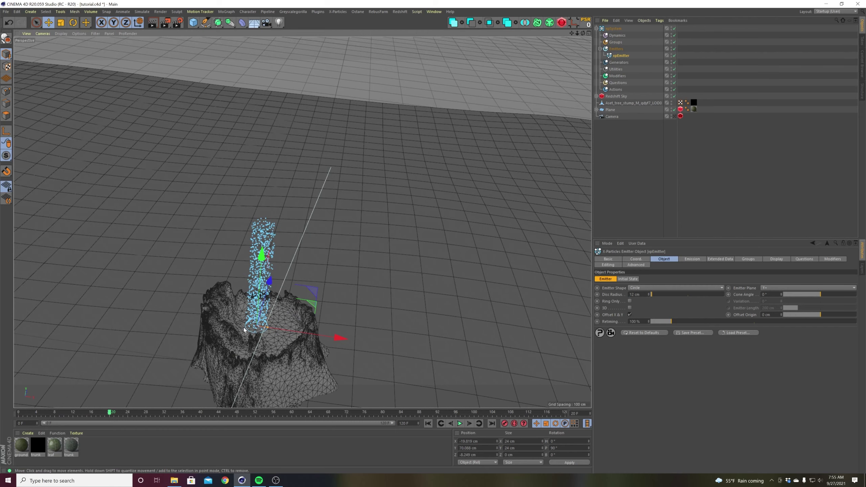
left_click(427, 423)
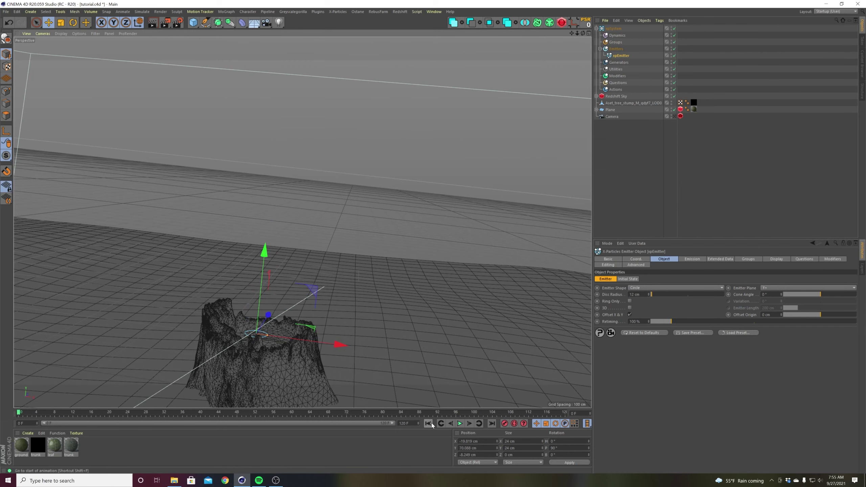
left_click(460, 423)
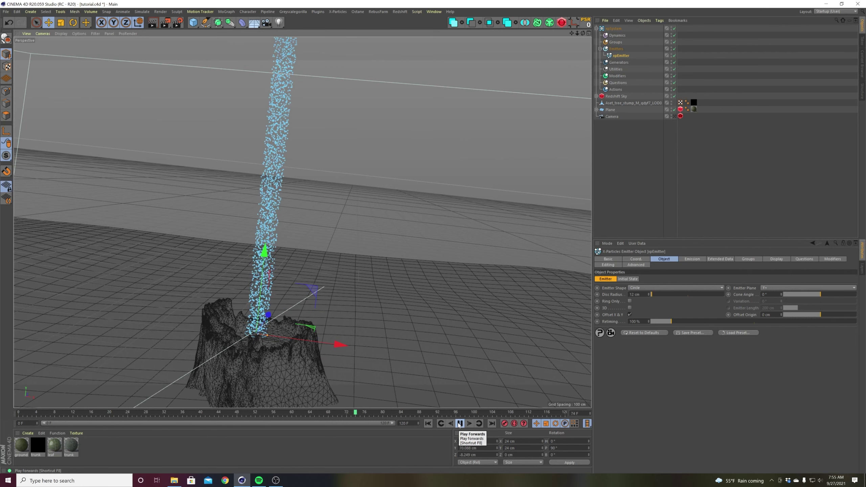
left_click(460, 423)
left_click(427, 424)
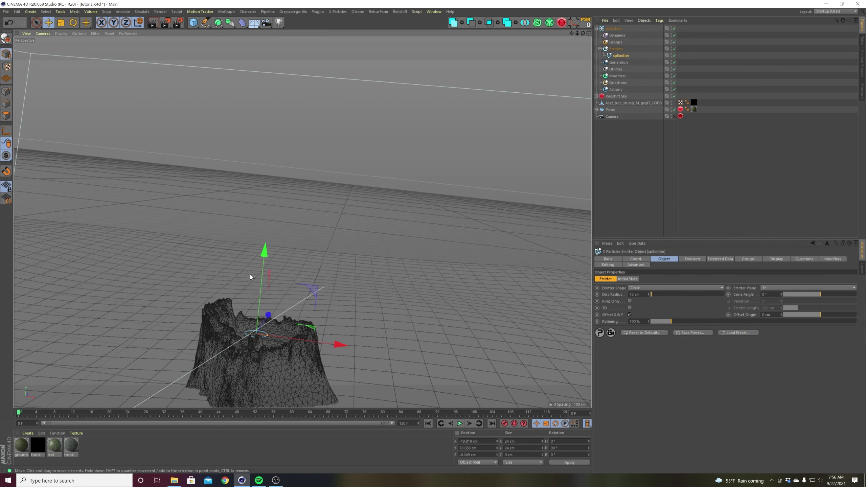
Set the xpEmitter's emission type to Shot.
left_click(686, 259)
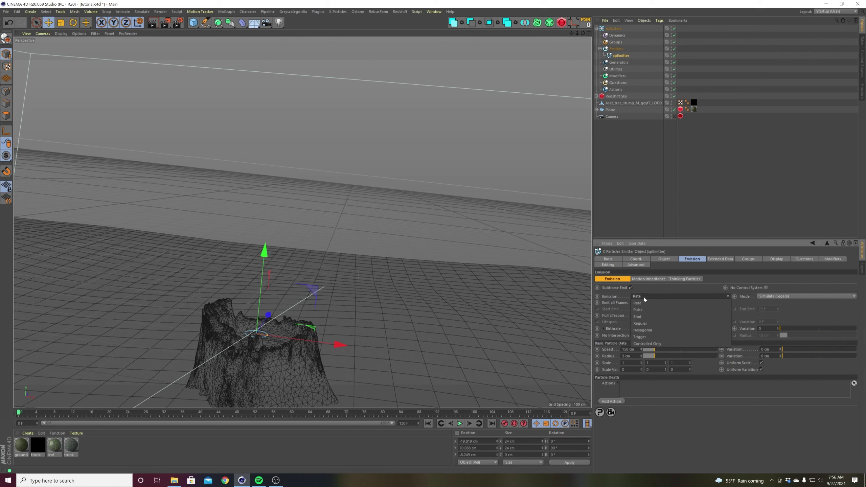
left_click(643, 296)
left_click(647, 319)
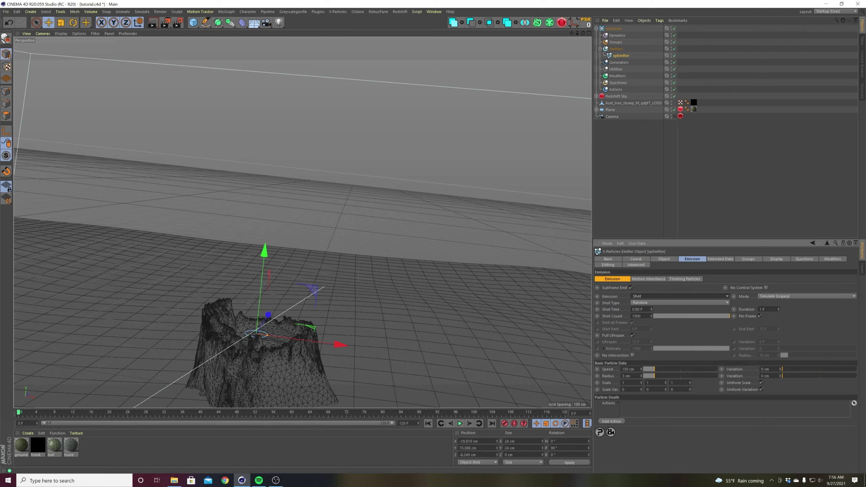
Play back the particle shot from the stump and return to the first frame.
left_click(460, 423)
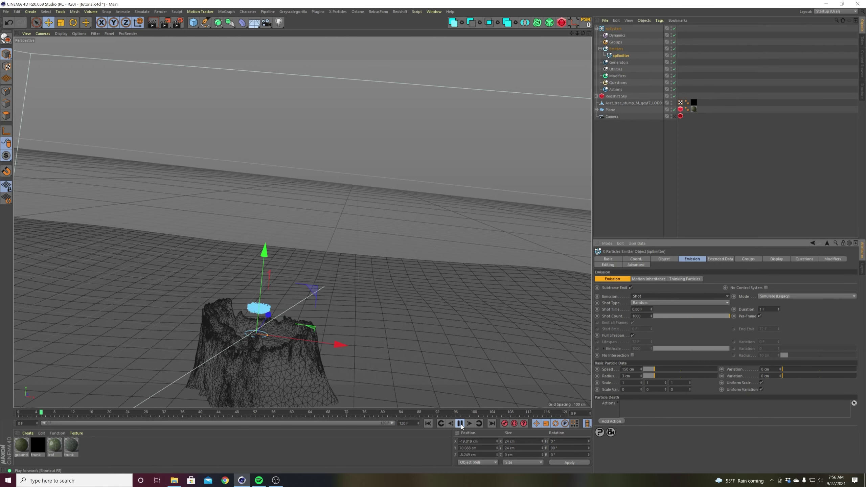
left_click(460, 423)
left_click(428, 423)
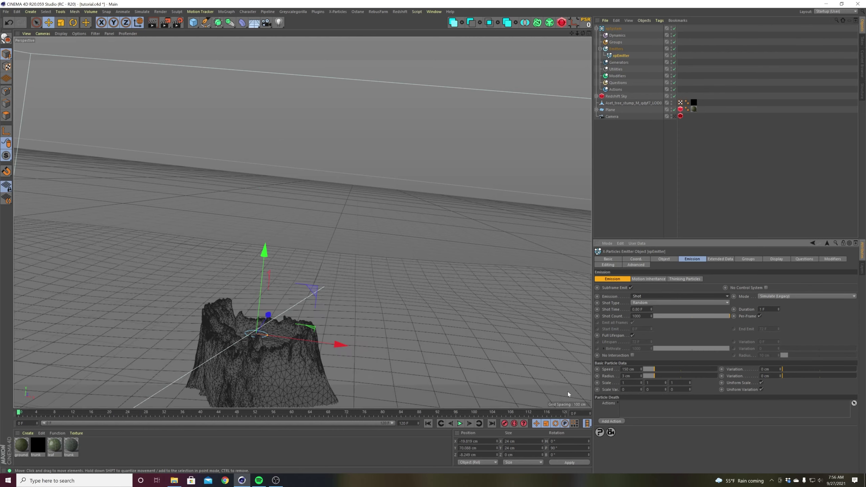
Set the emitter's shot count to 400 and its shot time to 24 F.
left_click(637, 316)
type("40")
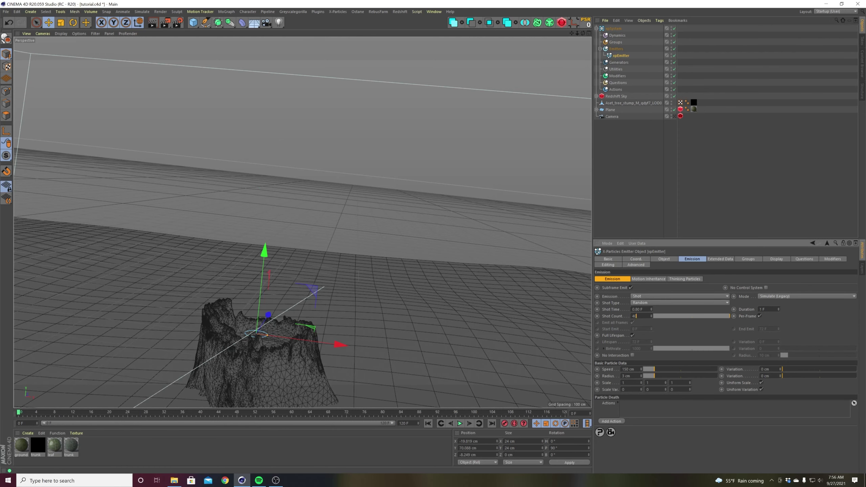
key("Return")
left_click(641, 309)
type("24")
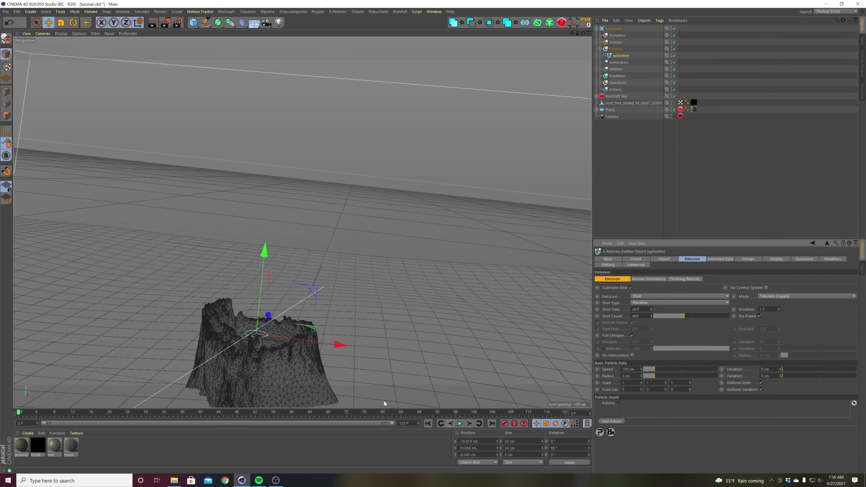
Play back the delayed particle shot with the stump's hollow in view and return to the first frame.
scroll(300, 278, "up", 2)
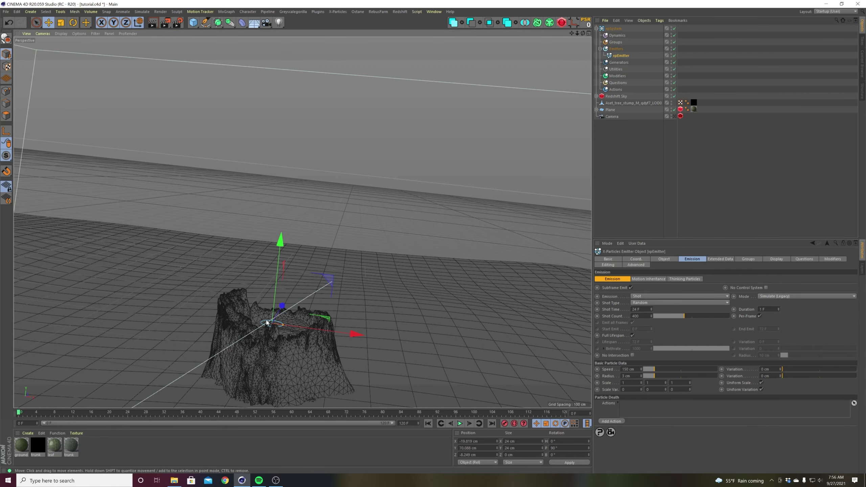
left_click_drag(286, 312, 306, 344, "alt")
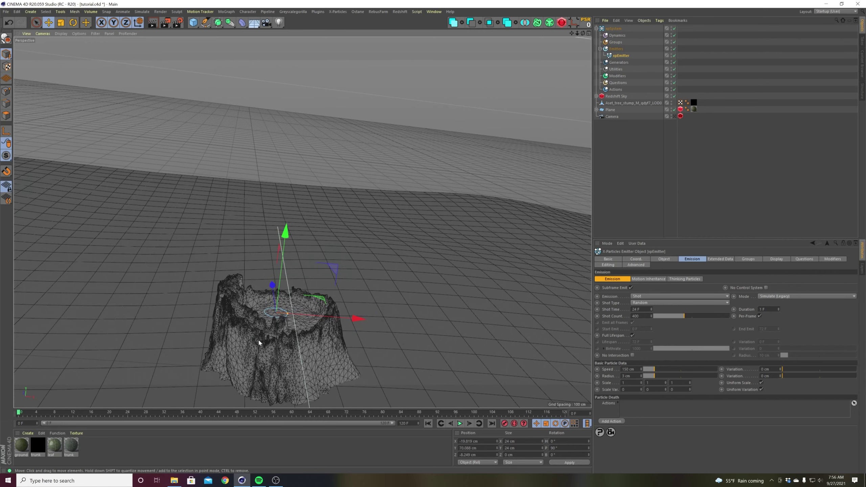
mouse_move(300, 338)
left_mouse_down("alt")
mouse_move(286, 343)
mouse_move(295, 329)
left_mouse_up("alt")
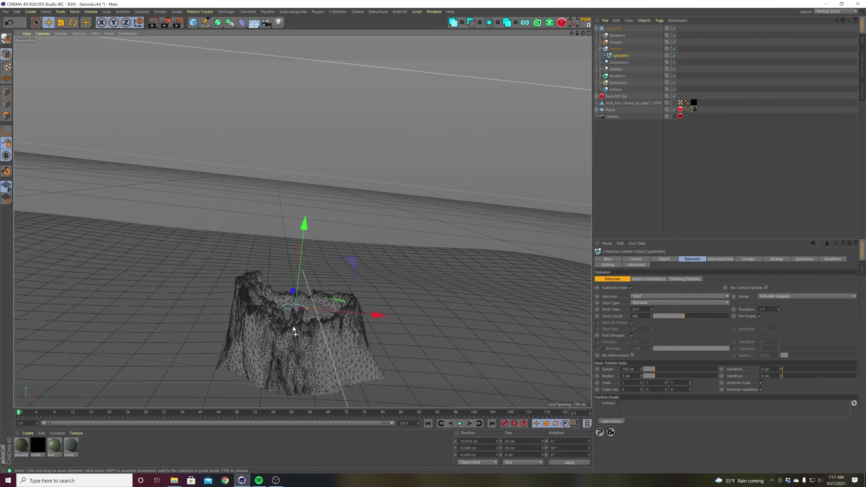
left_click(460, 424)
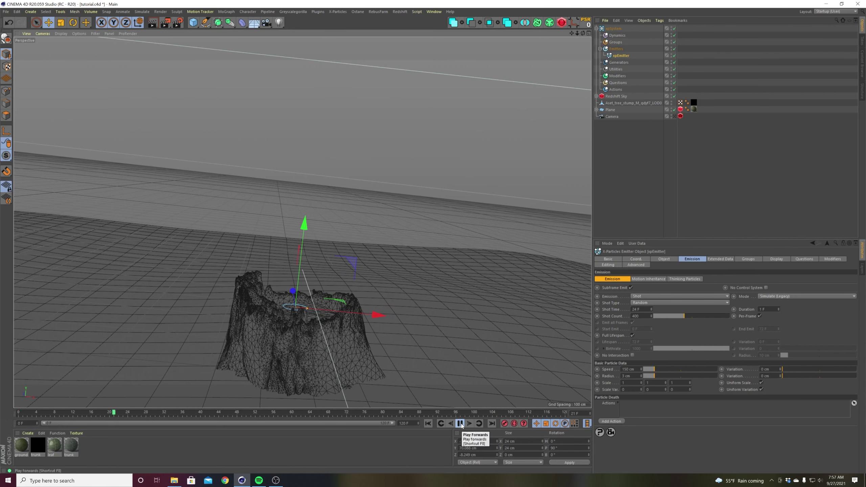
left_click(461, 424)
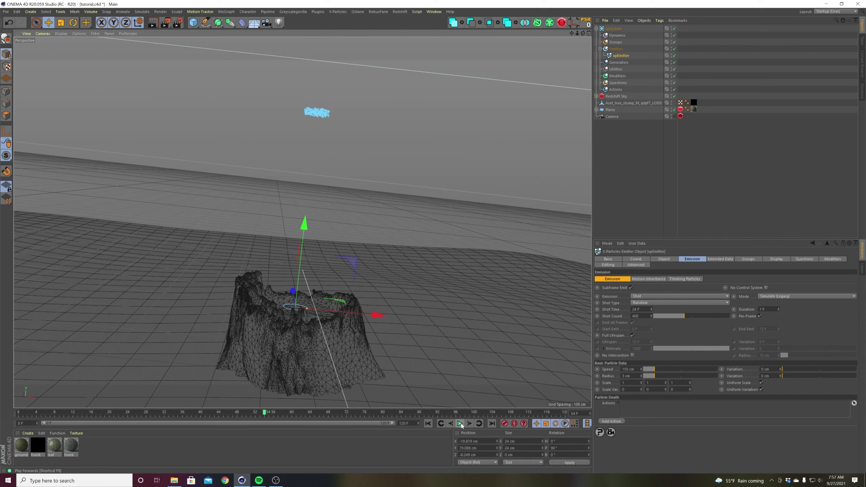
left_click(428, 425)
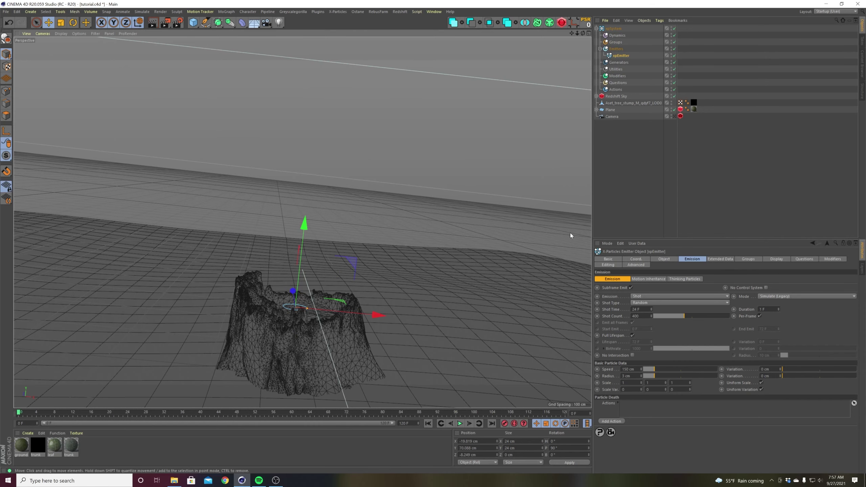
Lower the emitter slightly inside the stump's hollow to about Y 69.5 cm.
left_click_drag(307, 327, 312, 350, "alt")
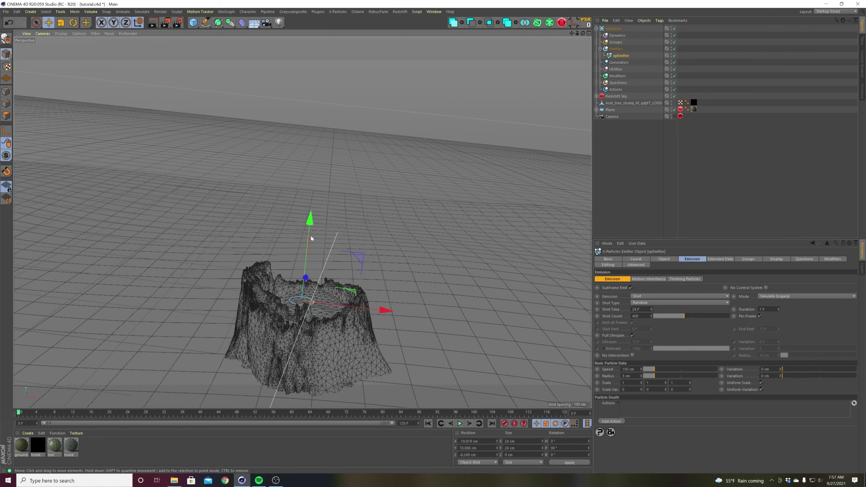
left_click_drag(308, 228, 309, 230)
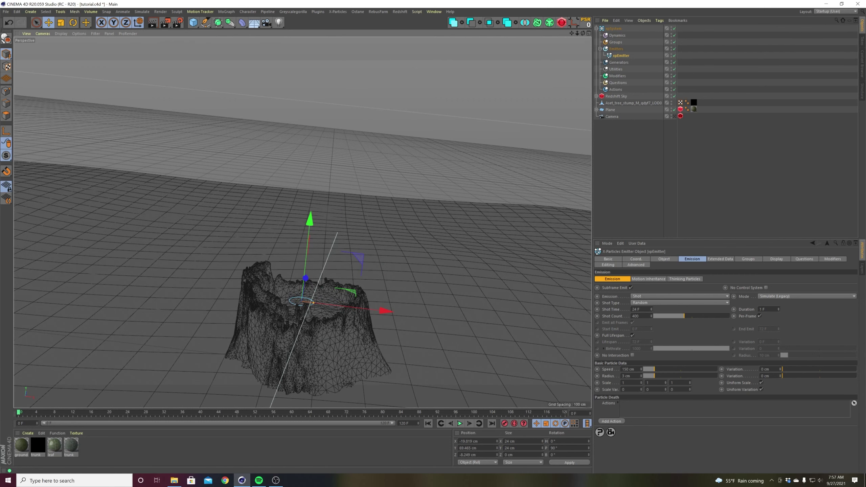
Set the emitter's particle speed to 0 cm and radius to 1.5 cm, and check the playback.
double_click(628, 369)
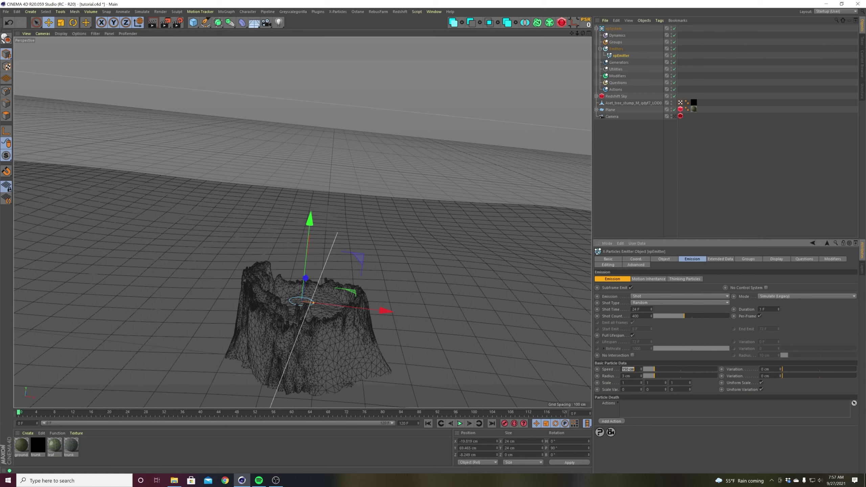
type("0")
key("Return")
double_click(629, 376)
type("1.5")
key("Return")
left_click(460, 424)
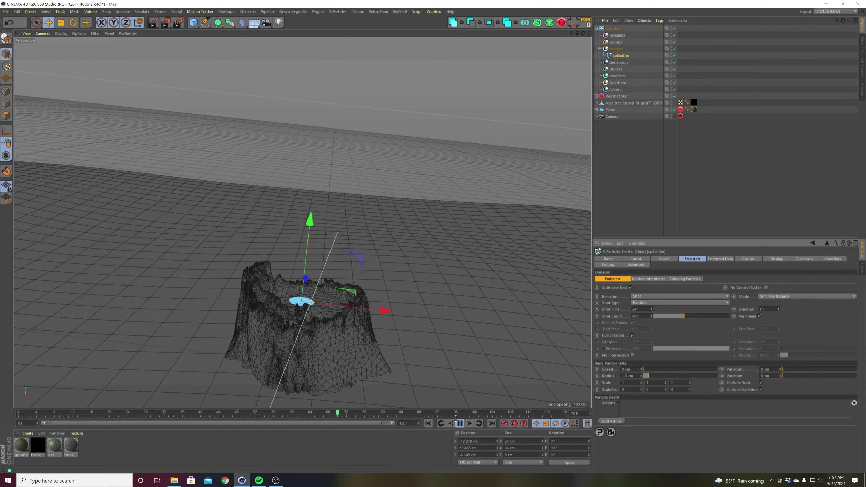
left_click(461, 423)
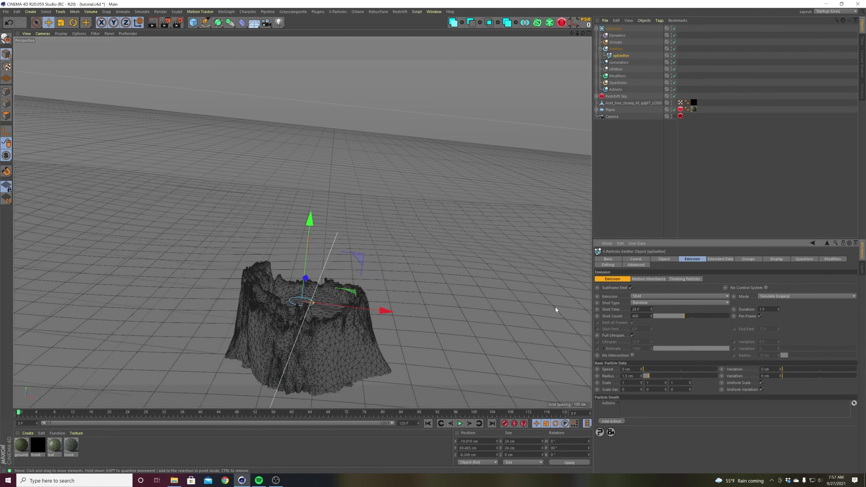
Add an xpSplash object from the X-Particles system's Dynamics folder.
left_click(664, 186)
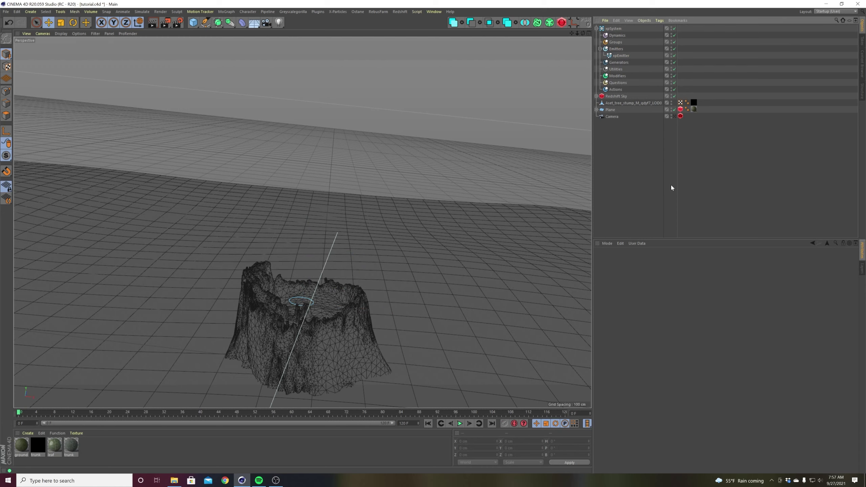
left_click(611, 36)
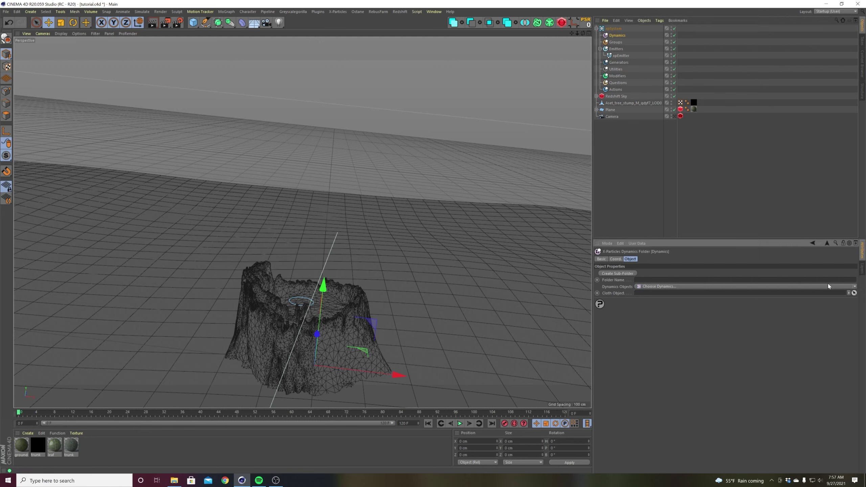
left_click(855, 289)
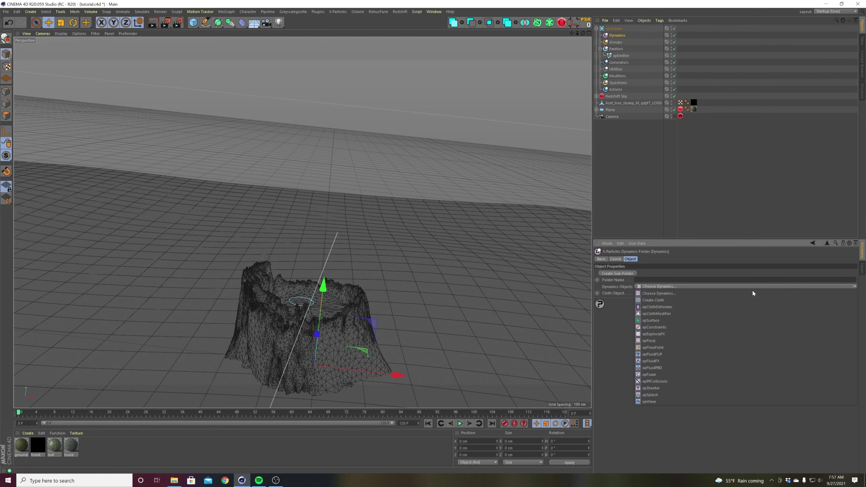
left_click(666, 394)
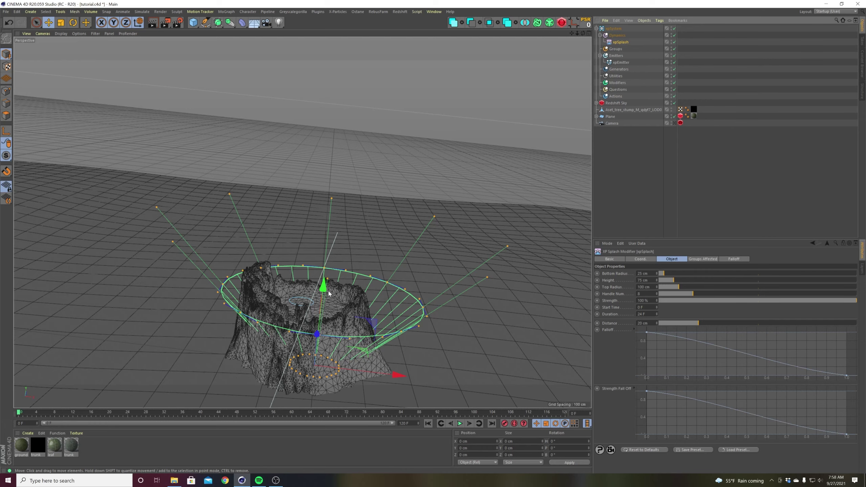
Move the xpSplash up into the stump's hollow, to about X -20 cm, Y 67 cm and Z -4 cm.
left_click_drag(330, 294, 330, 243)
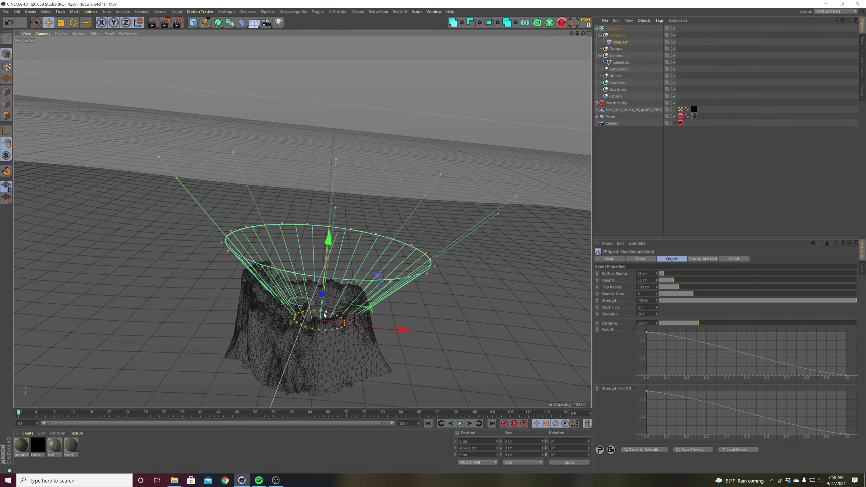
left_click_drag(324, 315, 295, 373, "alt")
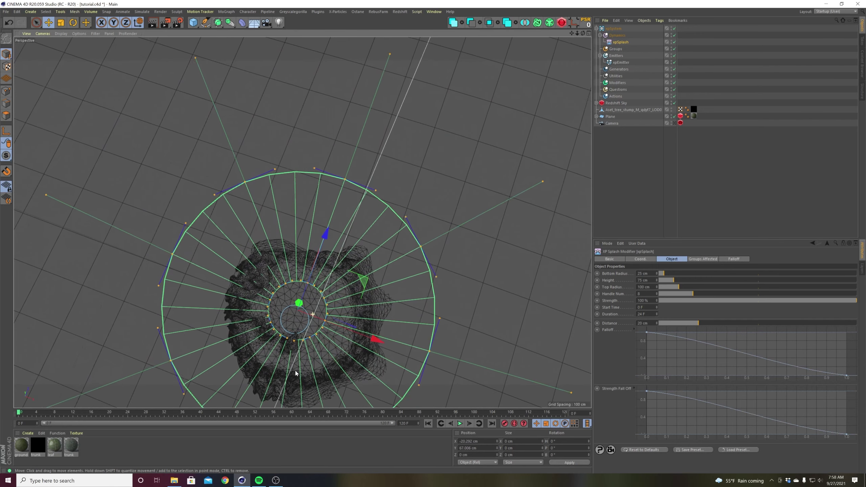
left_click_drag(323, 244, 322, 248)
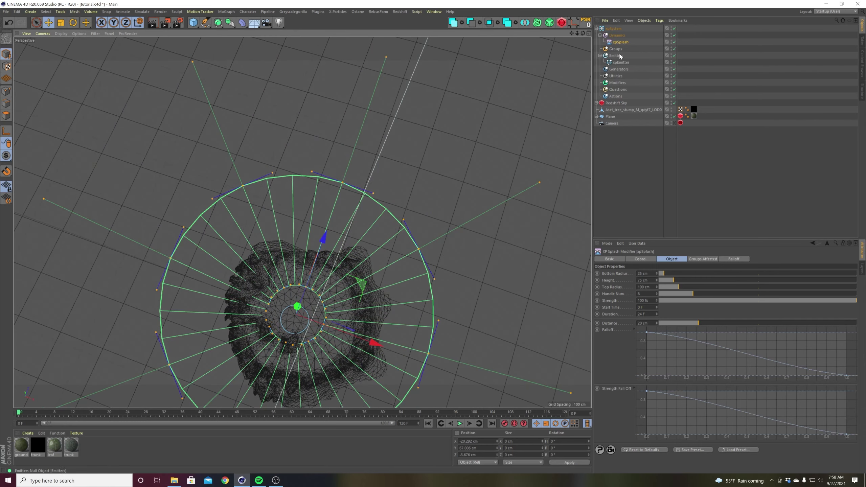
Align the xpSplash with xpEmitter by nesting it under the emitter, resetting its transform and returning it to the Dynamics folder.
left_click_drag(620, 42, 622, 64)
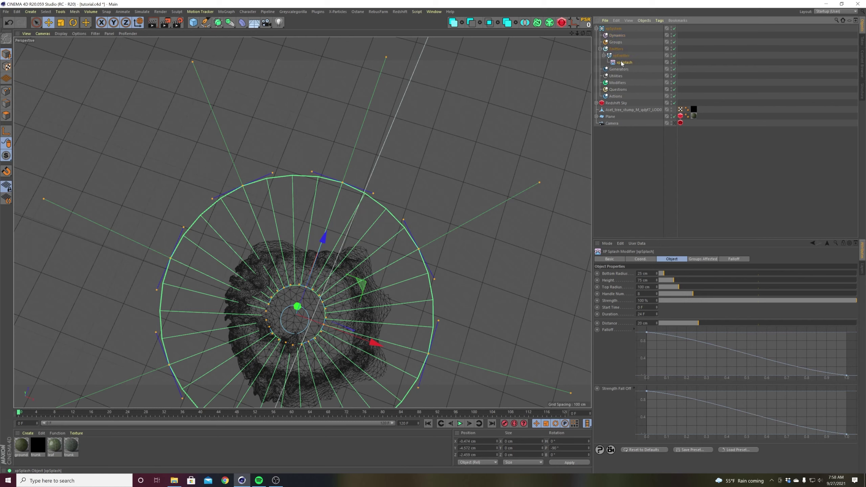
left_click(588, 25)
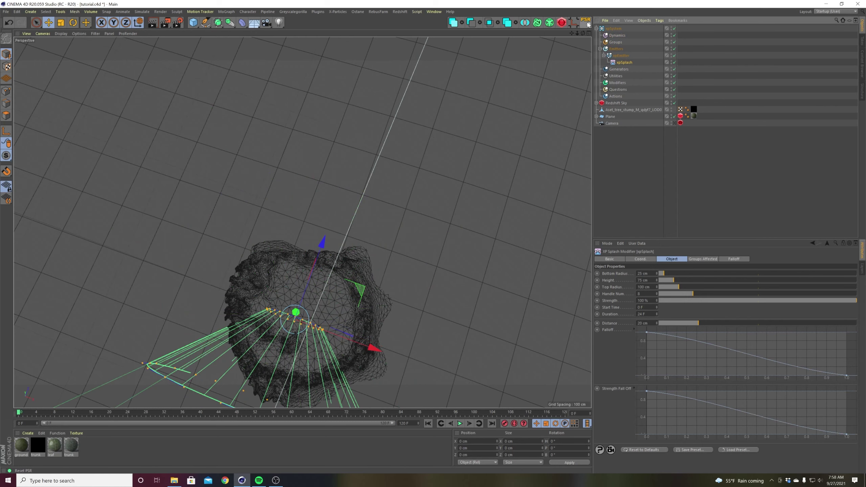
left_click_drag(621, 63, 617, 36)
Rotate the xpSplash to 0° pitch so that its cone opens upward out of the stump.
key("r")
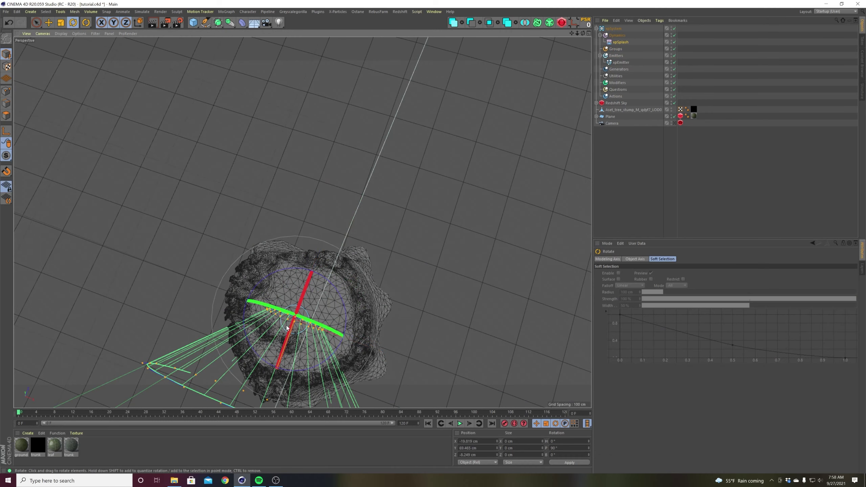
left_click_drag(296, 312, 321, 260)
key("super")
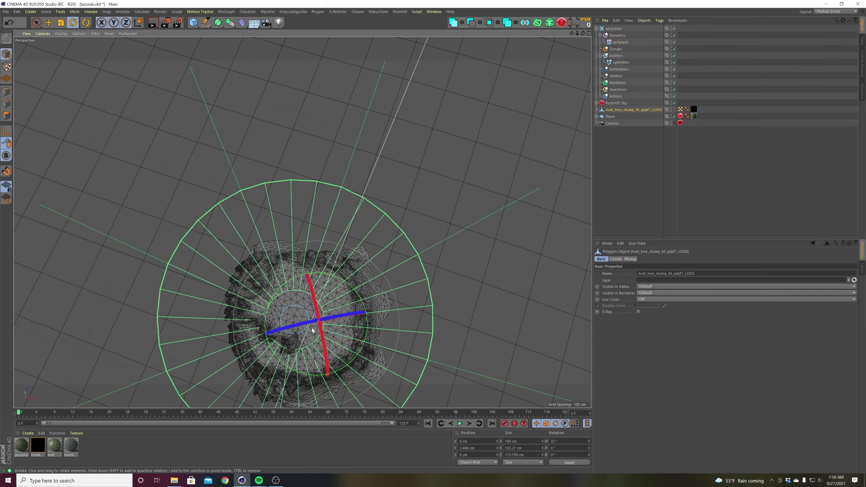
left_click_drag(309, 329, 341, 311, "alt")
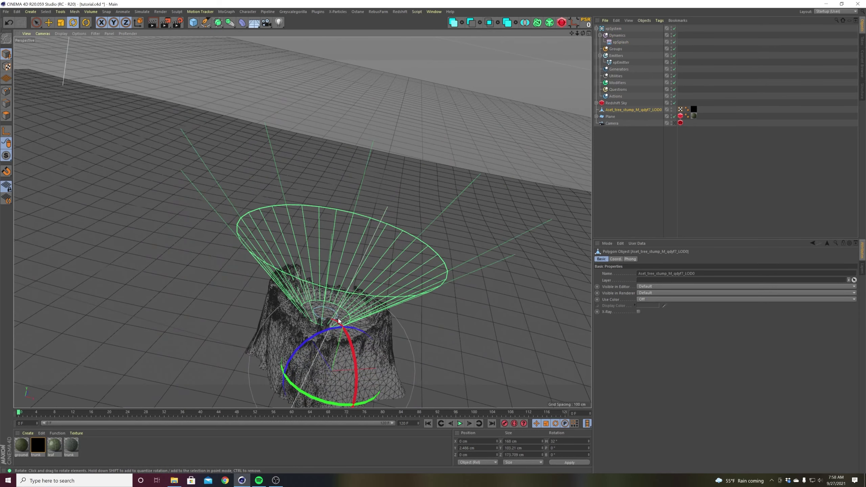
left_click(634, 204)
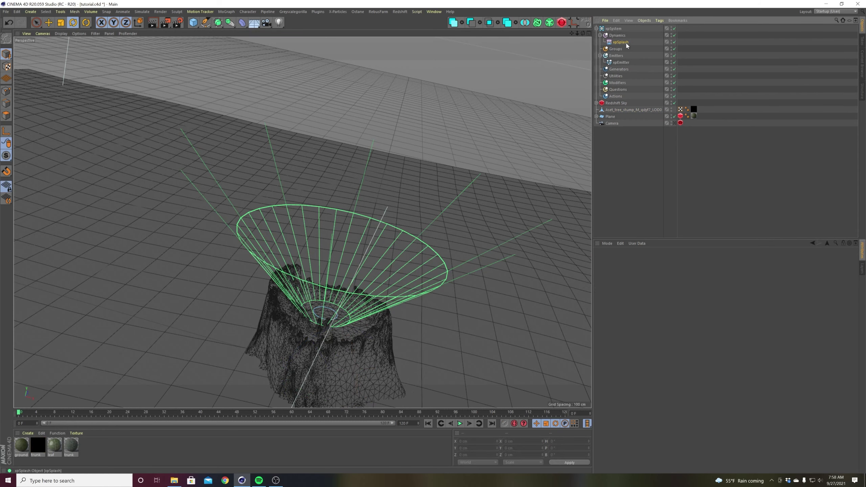
Play back the simulation with the xpSplash selected and return to the first frame.
left_click(634, 41)
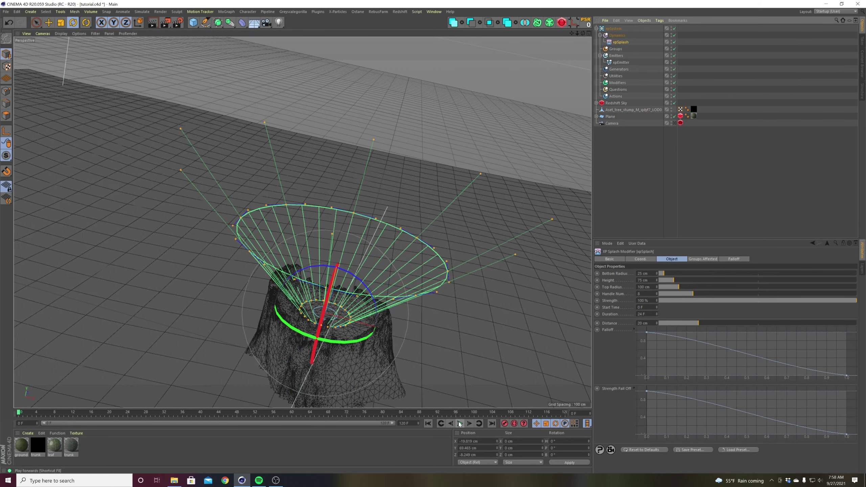
left_click(460, 423)
left_click(460, 423)
left_click(429, 423)
Reduce the xpSplash's bottom radius to about 16 cm and top radius to about 55 cm, with start time 24 F and duration 1 F.
left_click_drag(677, 290, 663, 276)
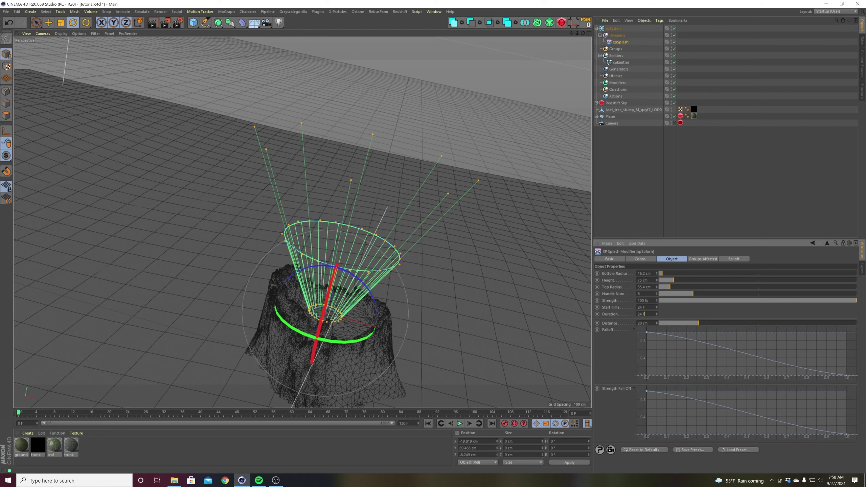
key("Tab")
type("1")
key("Return")
Play back the narrowed splash several times to examine the particle burst, returning to the first frame each time.
left_click(460, 424)
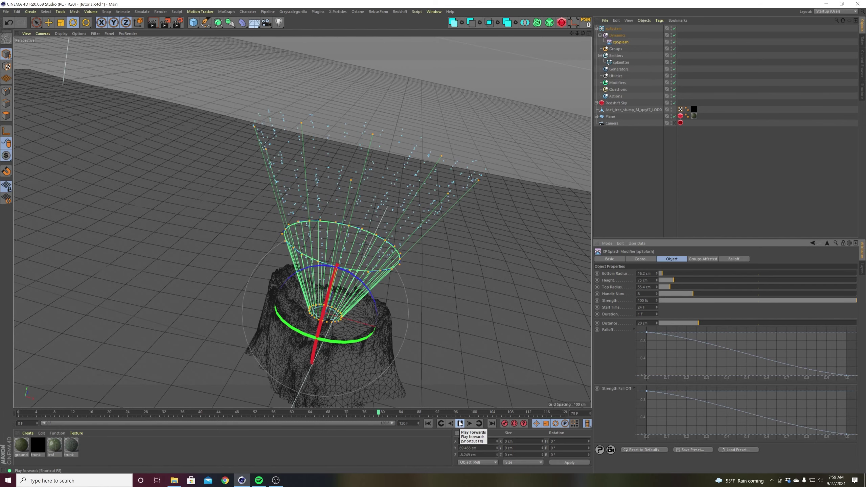
left_click(461, 423)
left_click(428, 423)
left_click(459, 423)
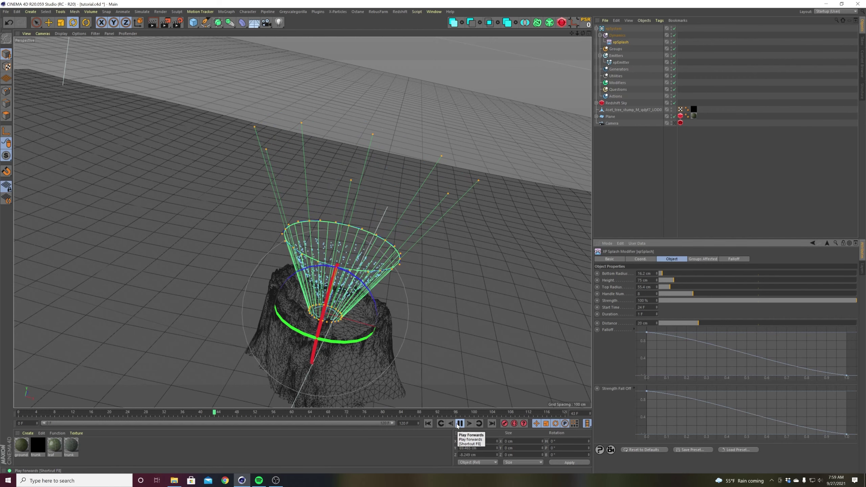
left_click(459, 424)
left_click(429, 423)
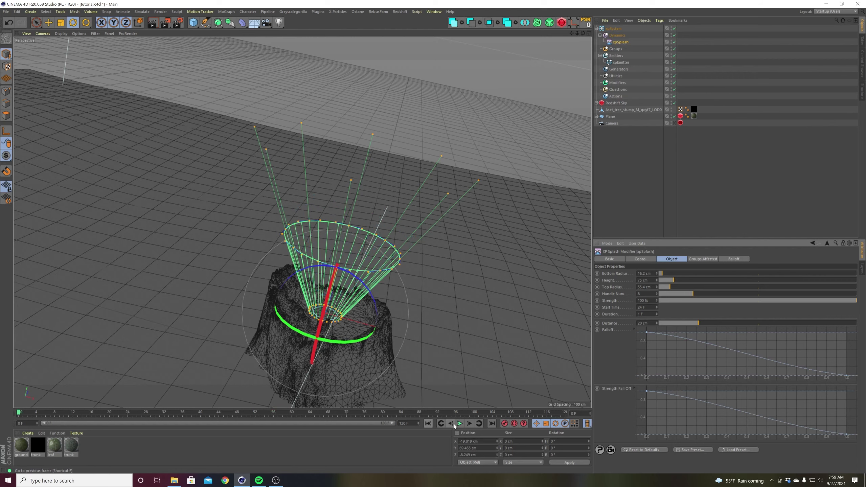
left_click(460, 423)
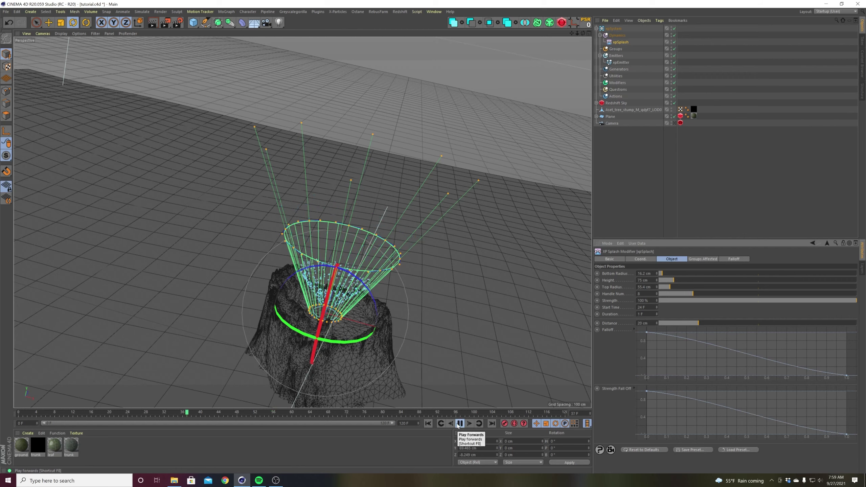
left_click(459, 423)
left_click(429, 424)
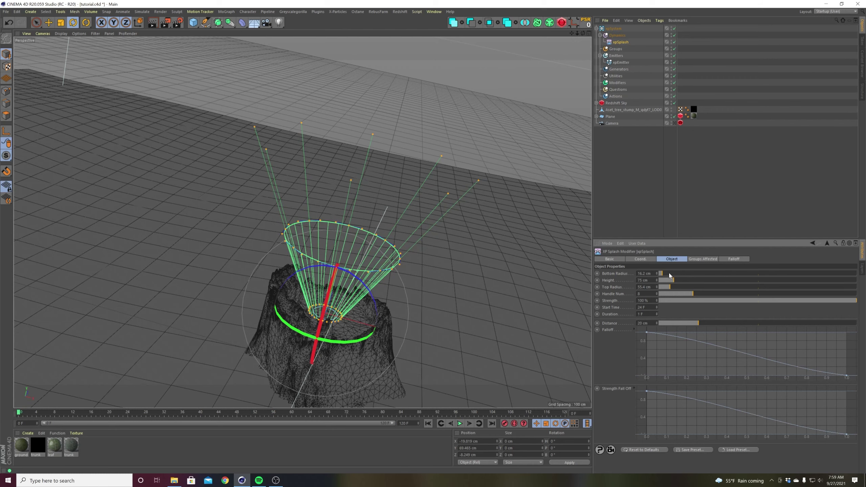
Set the xpSplash to a bottom radius of about 13 cm, a height of 115 cm and 9 handles, and play back the burst.
left_click_drag(663, 273, 683, 283)
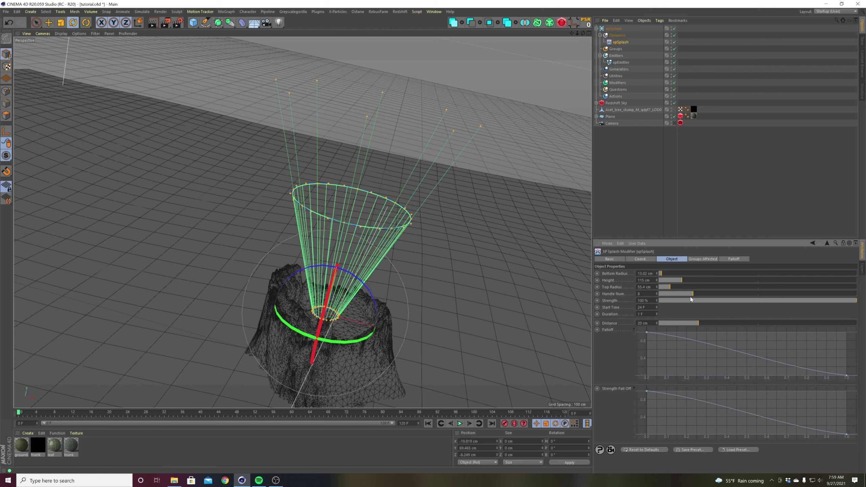
mouse_move(684, 296)
left_mouse_down()
mouse_move(668, 297)
mouse_move(722, 295)
mouse_move(684, 296)
mouse_move(699, 293)
left_mouse_up()
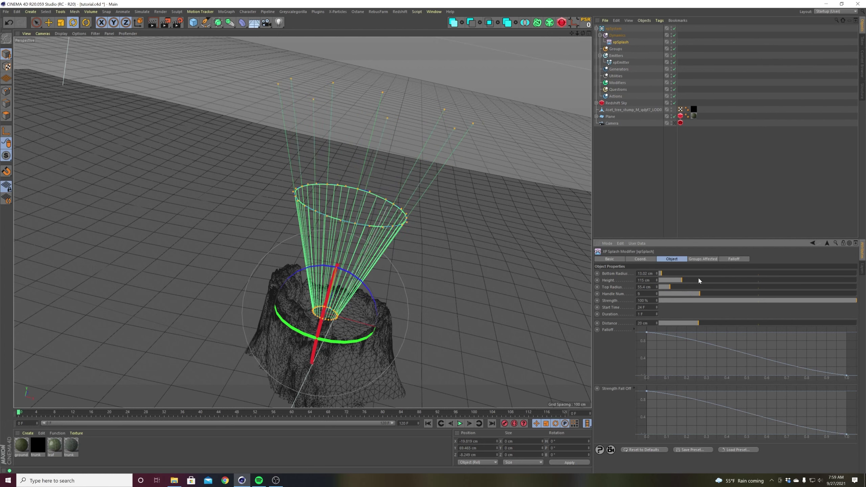
left_click(460, 423)
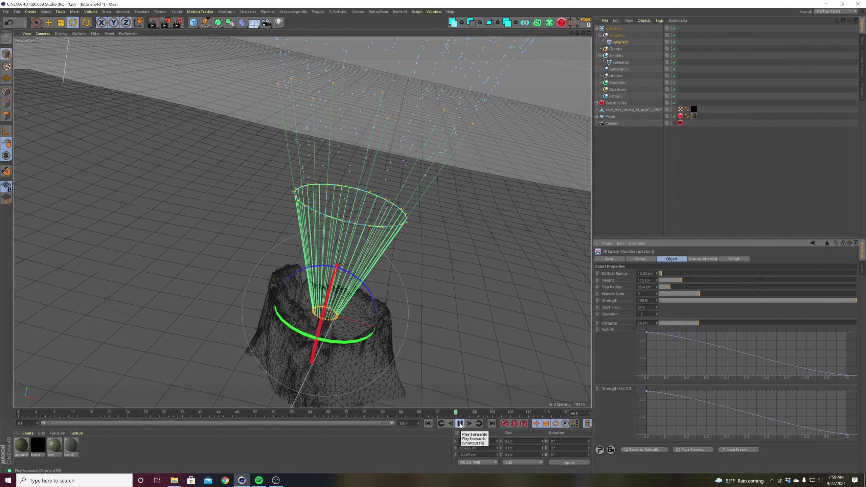
left_click(460, 424)
left_click(429, 424)
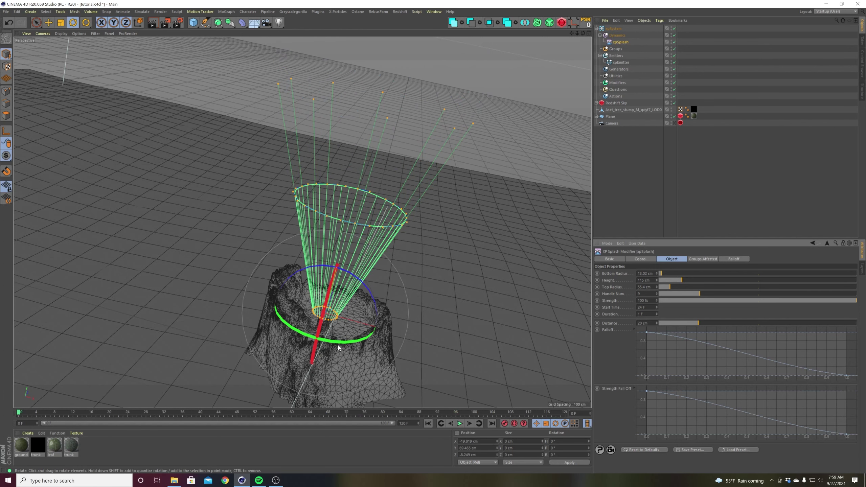
left_click_drag(338, 345, 465, 278, "alt")
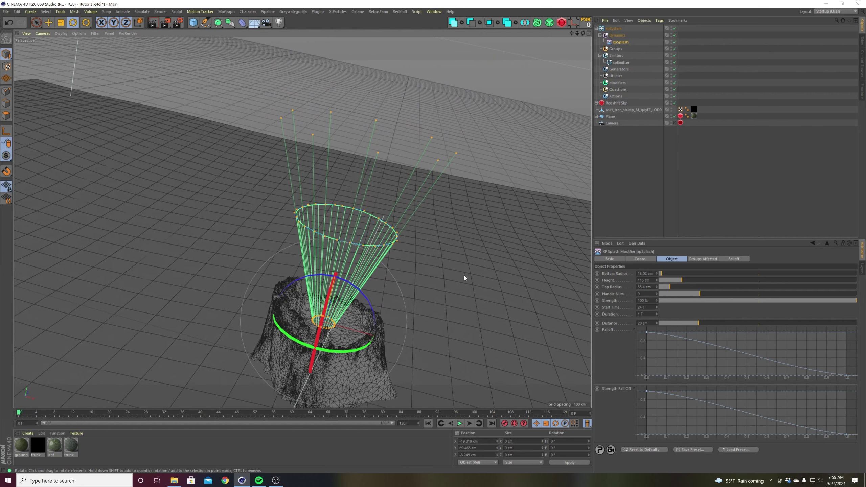
Add an xpGravity motion modifier to the X-Particles system's Modifiers folder.
left_click(649, 156)
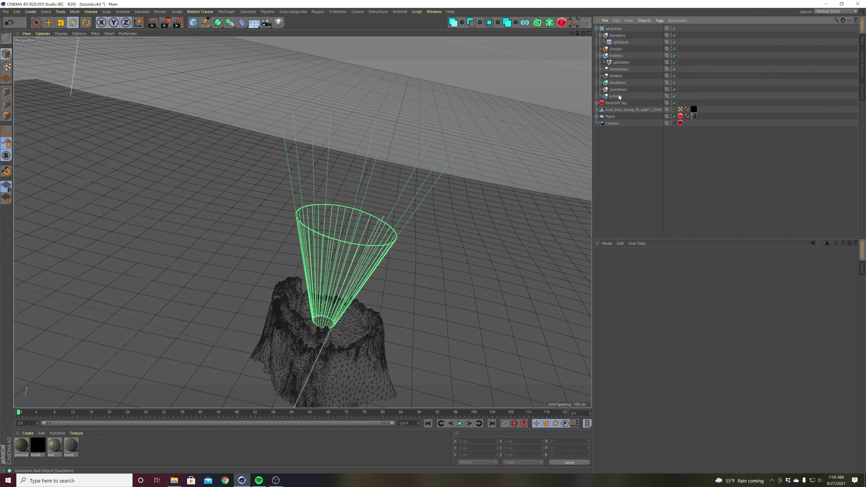
left_click(617, 83)
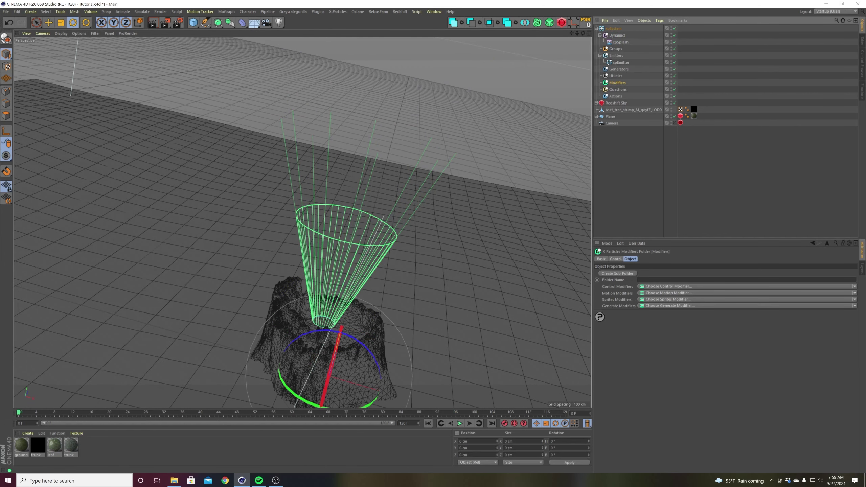
left_click(668, 295)
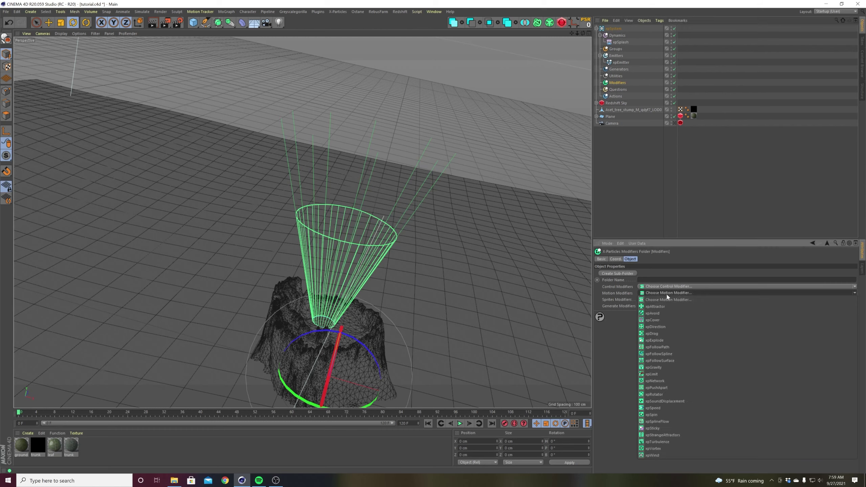
left_click(657, 368)
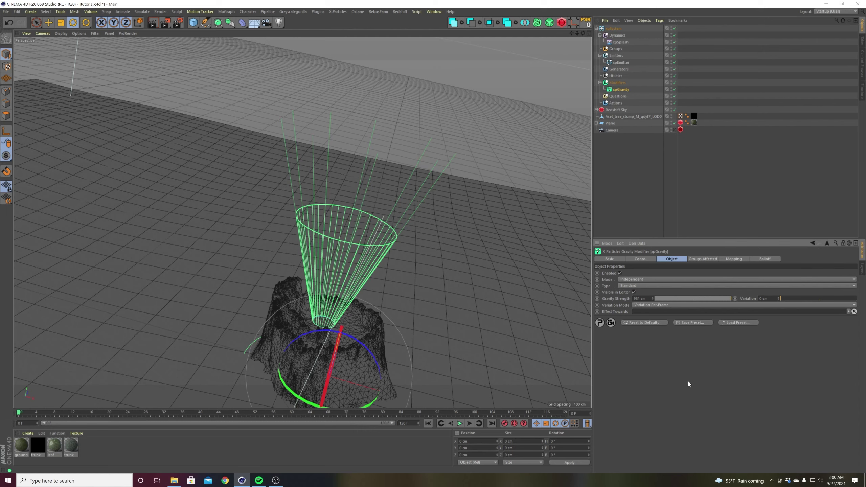
Play back the simulation to examine how gravity affects the particle burst, and return to the first frame.
left_click(460, 423)
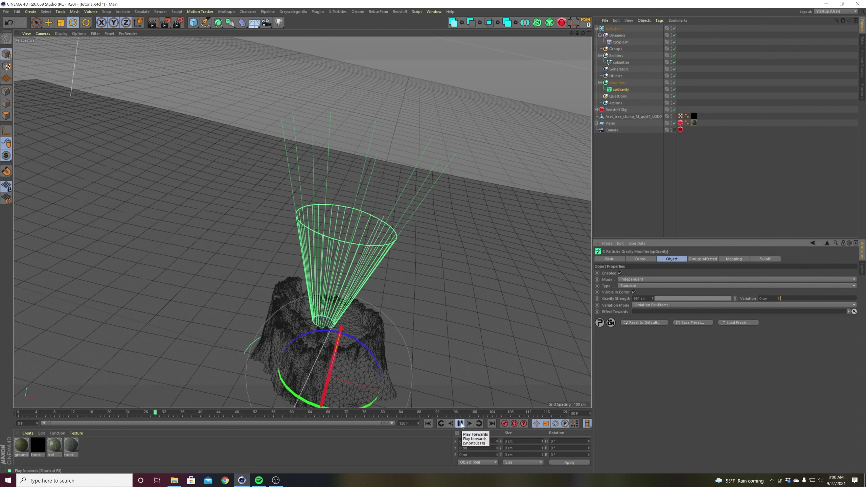
left_click(428, 424)
left_click(460, 423)
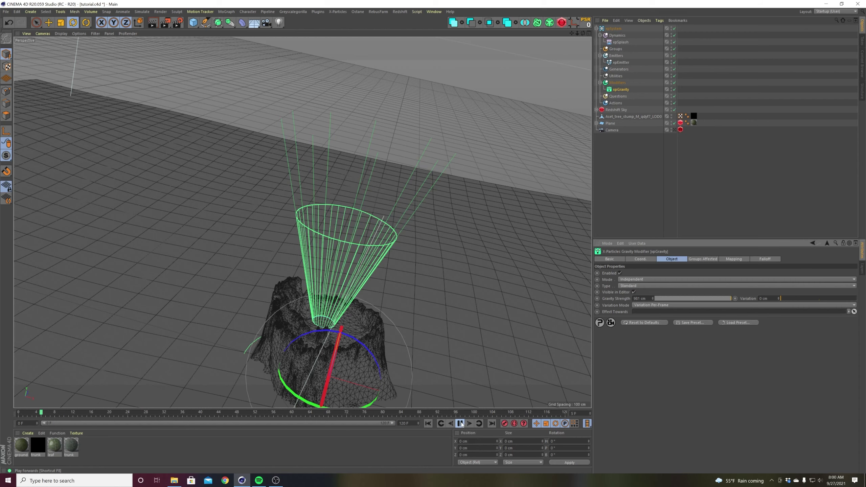
left_click(460, 424)
left_click(429, 424)
Set the xpSplash's distance to 100 cm, play back the simulation and return to the first frame.
left_click(620, 42)
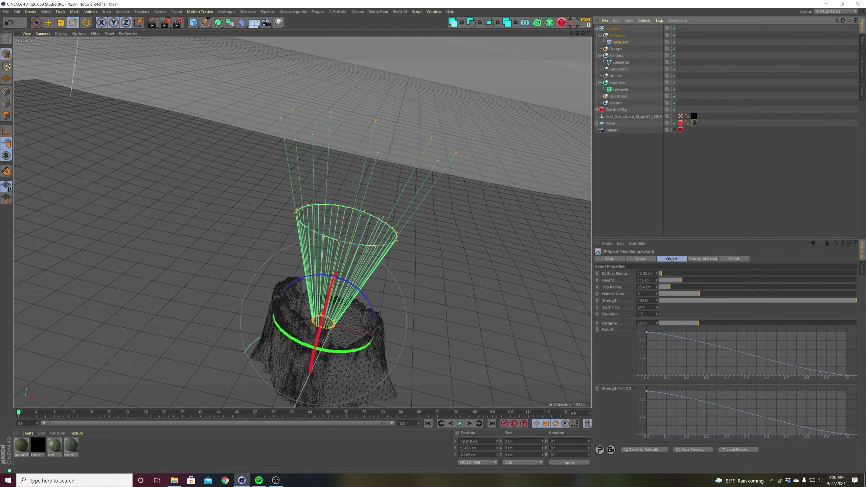
left_click(639, 294)
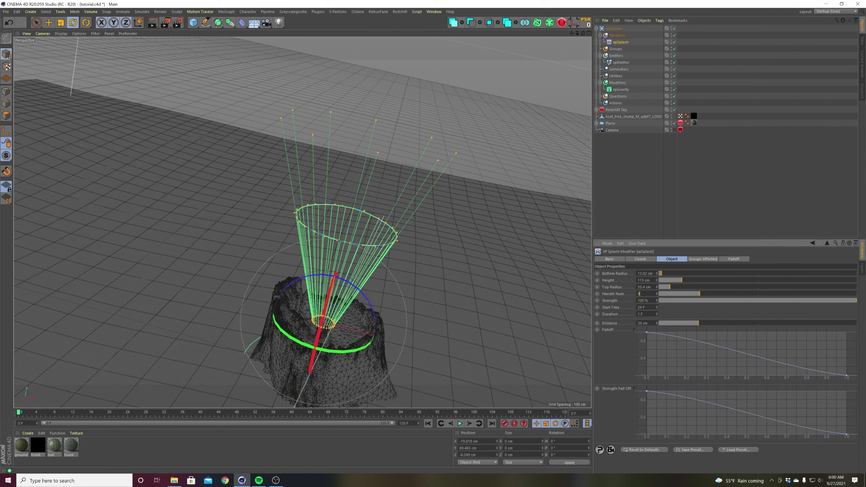
key("Tab")
left_click(643, 323)
type("100")
key("Return")
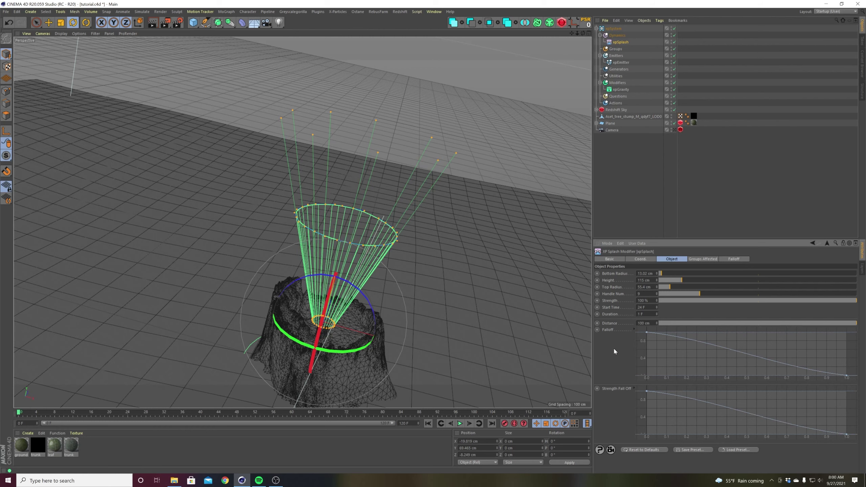
left_click(460, 423)
left_click(461, 423)
left_click(428, 423)
Try an xpSplash strength of 200% and play back the burst from the first frame.
double_click(645, 300)
type("2")
left_click(461, 423)
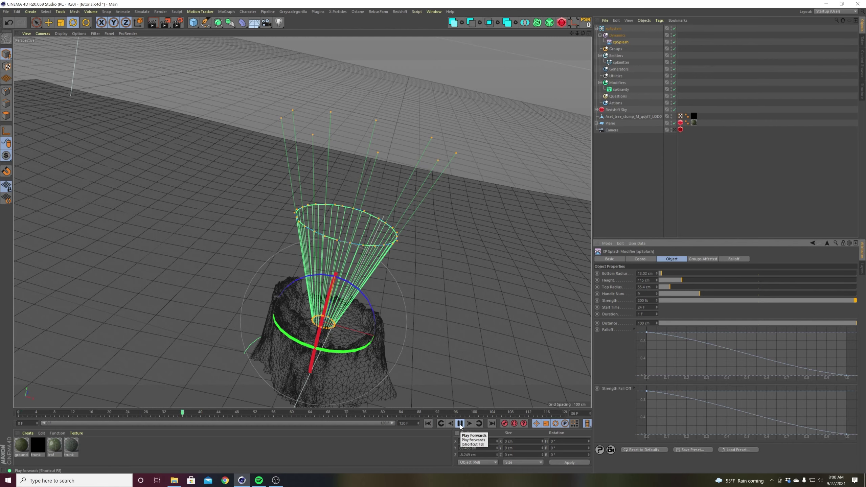
left_click(460, 423)
left_click(428, 424)
Set the xpSplash's strength to 500% and play back the burst, returning to the first frame.
double_click(643, 300)
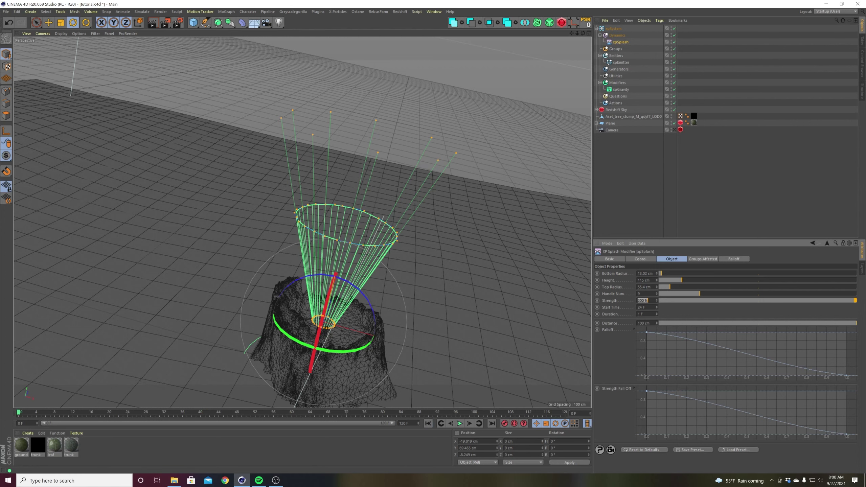
type("500")
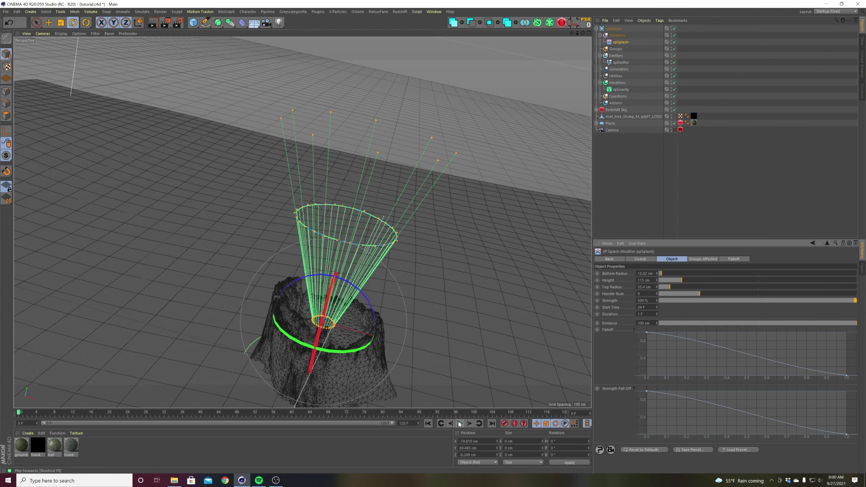
left_click(460, 423)
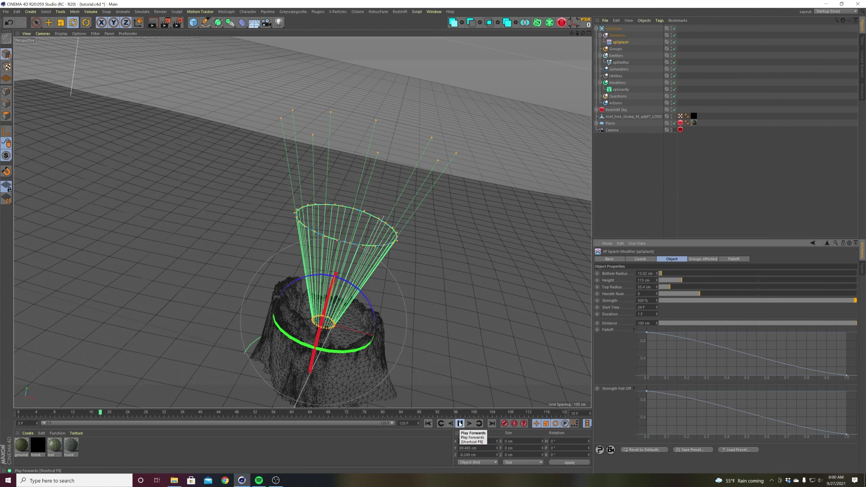
left_click(460, 423)
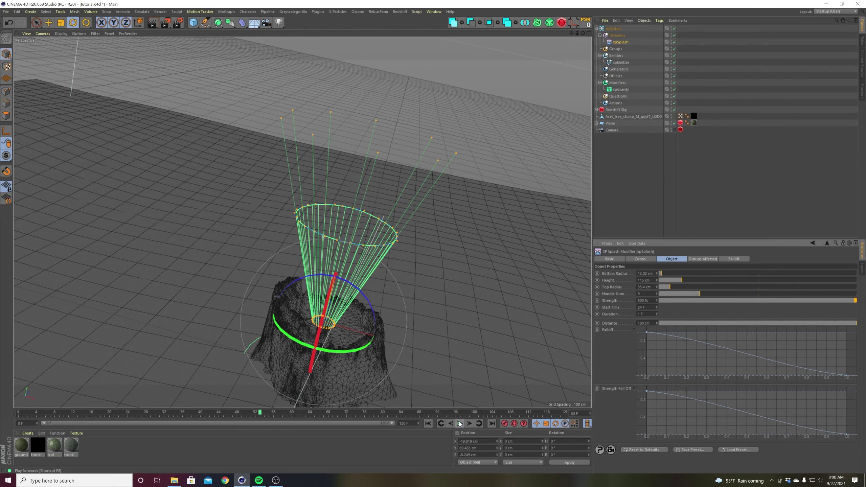
left_click(426, 425)
left_click(460, 424)
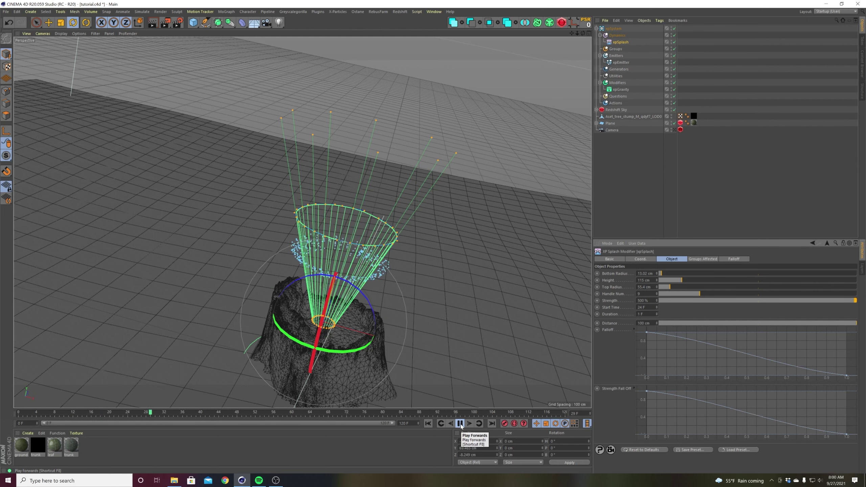
left_click(460, 424)
left_click(429, 424)
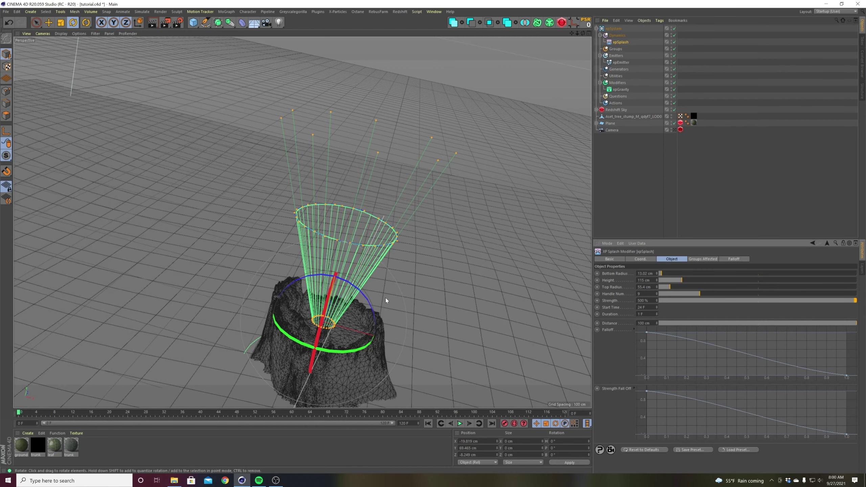
Move individual xpSplash handles around the cone to vary the guide lengths and make its upper rim uneven.
left_click_drag(387, 300, 339, 325, "alt")
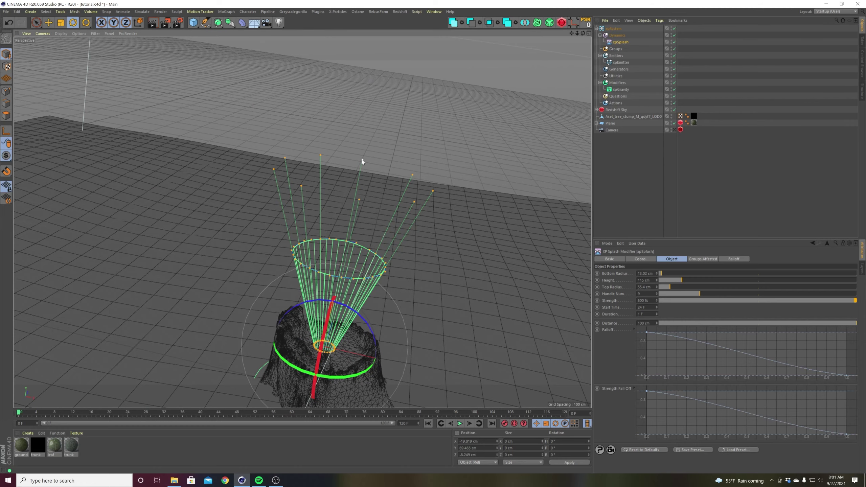
mouse_move(351, 203)
left_mouse_down("alt")
mouse_move(363, 302)
mouse_move(337, 304)
mouse_move(356, 205)
left_mouse_up("alt")
key("ctrl+z")
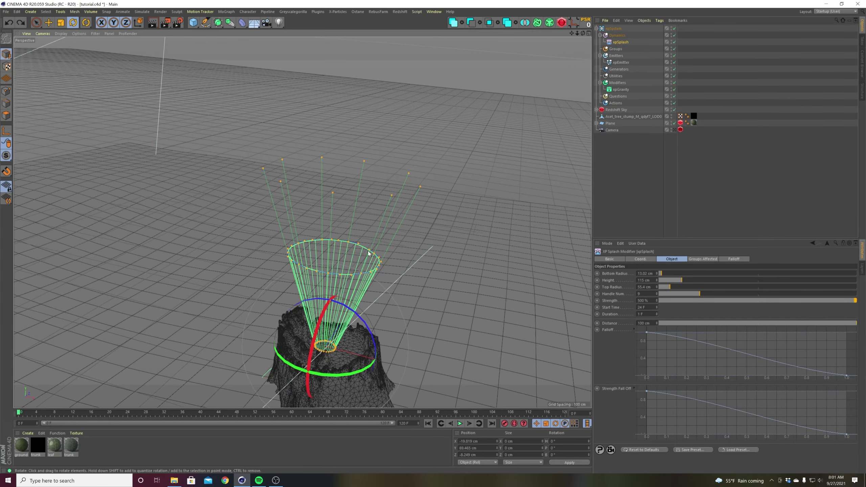
left_click_drag(368, 253, 304, 213, "alt")
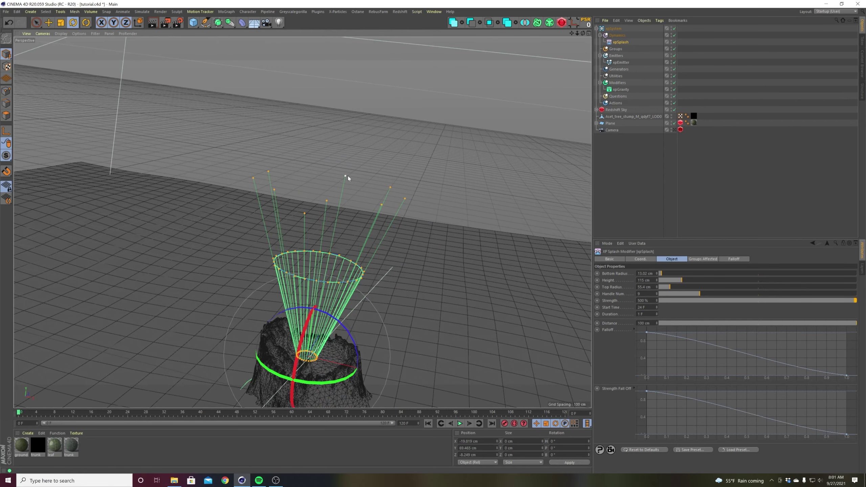
left_click_drag(347, 178, 344, 184)
left_click_drag(401, 173, 399, 244, "alt")
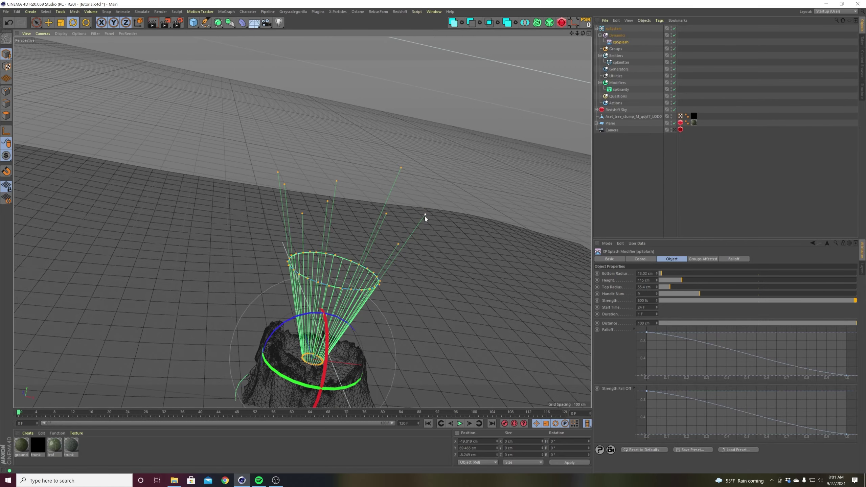
left_click_drag(425, 217, 420, 225)
left_click_drag(377, 296, 245, 306, "alt")
left_click_drag(203, 383, 208, 354, "alt")
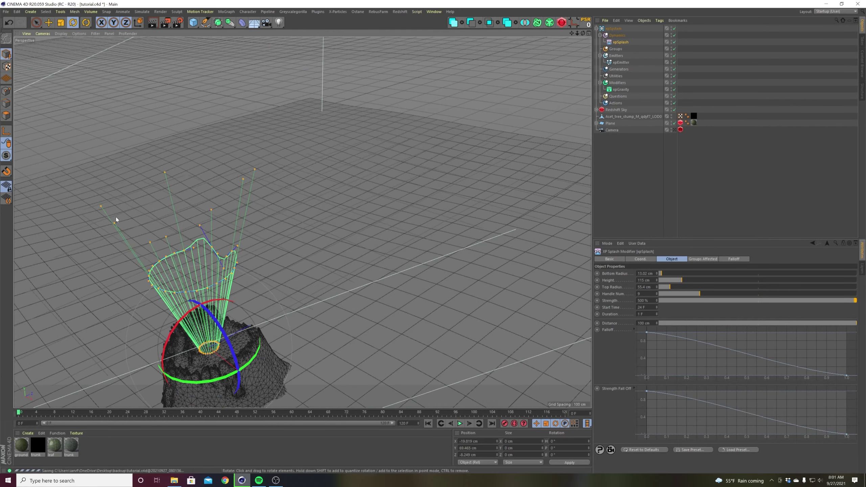
Reposition more handles on all sides of the xpSplash to give its upper rim irregular, crown-like peaks.
left_click_drag(116, 217, 256, 215, "alt")
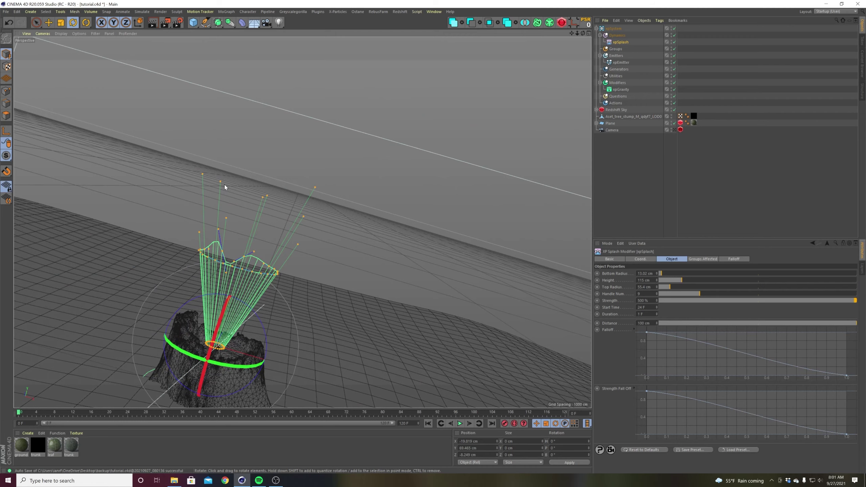
left_click_drag(213, 344, 239, 290, "alt")
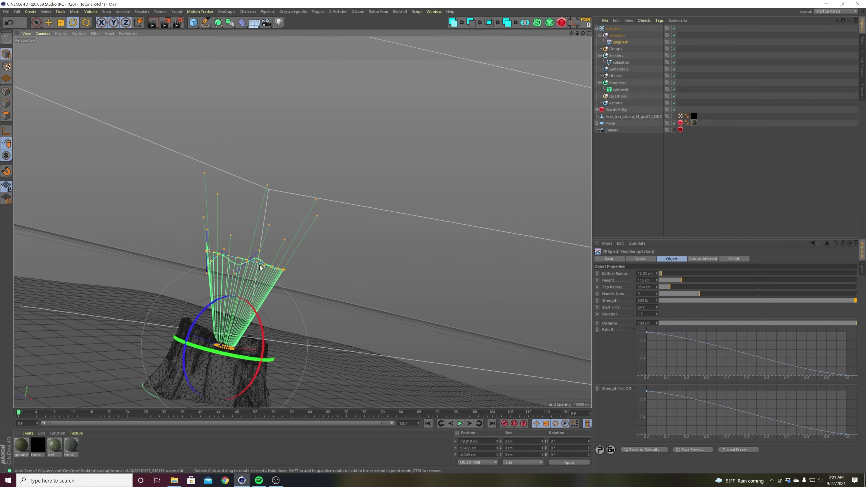
left_click_drag(258, 250, 256, 234)
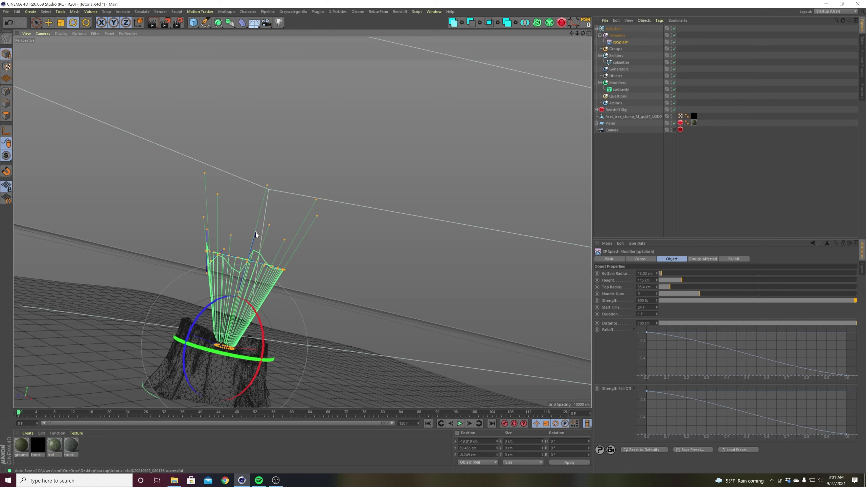
left_click_drag(277, 337, 222, 329, "alt")
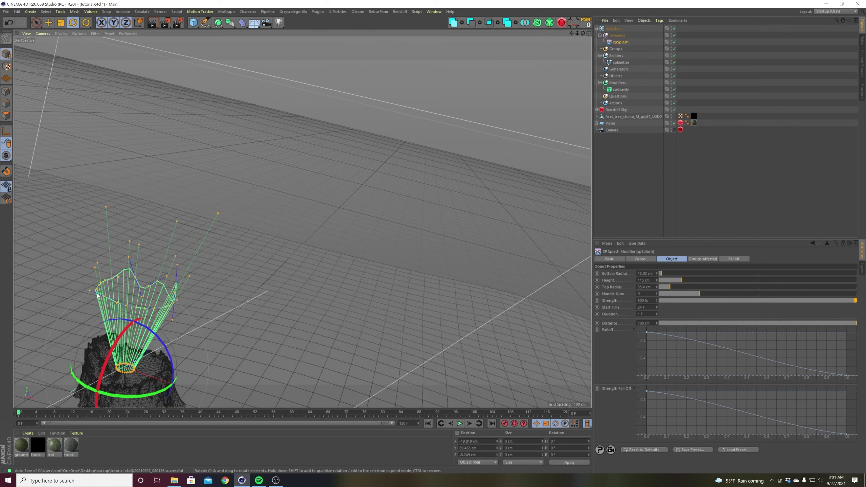
left_click_drag(88, 292, 97, 301)
left_click_drag(138, 359, 283, 334, "alt")
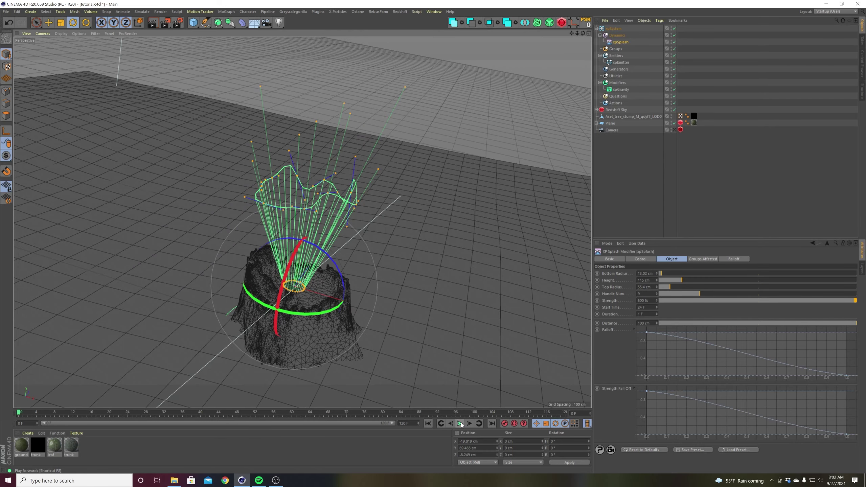
Play back the particle burst from the reshaped xpSplash several times, deselecting all objects and returning to the first frame.
left_click(459, 423)
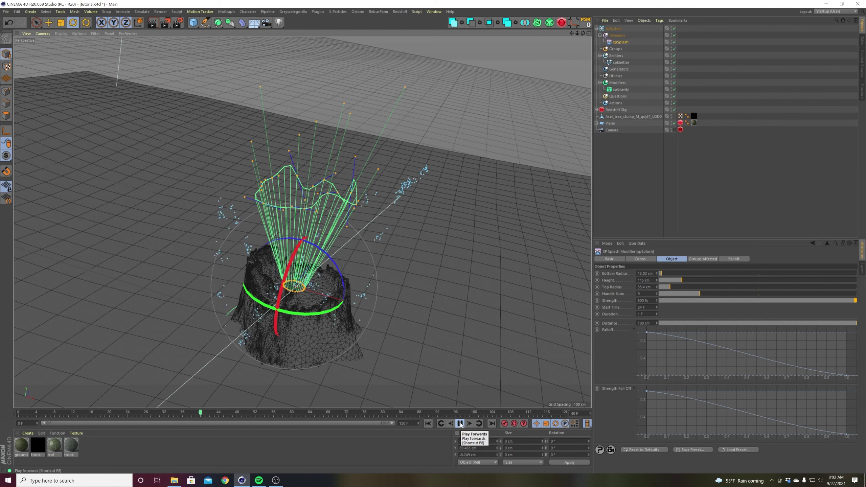
left_click(461, 424)
left_click(605, 211)
left_click(428, 423)
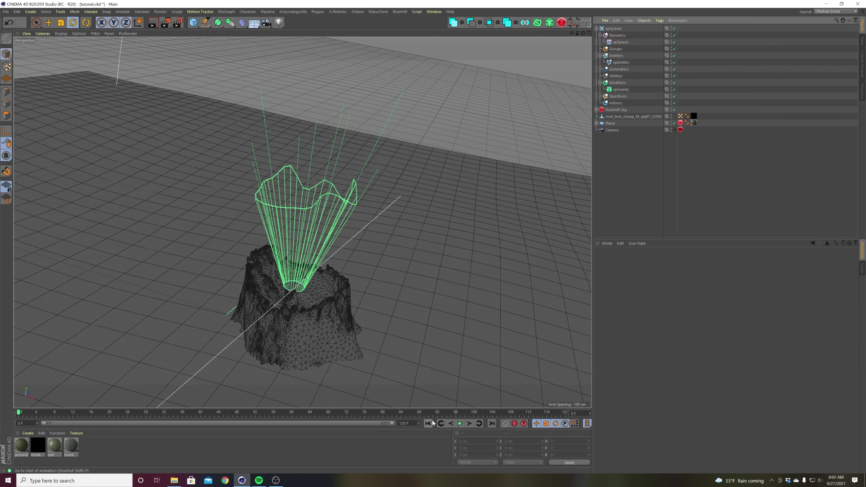
left_click(460, 423)
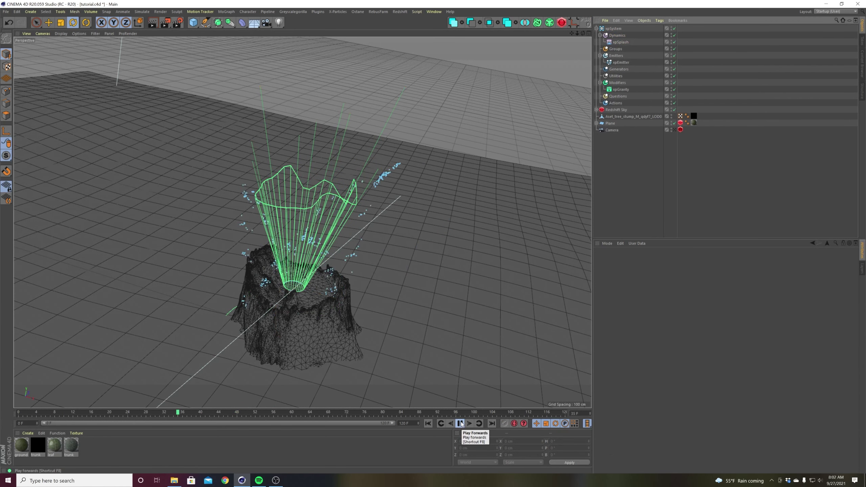
left_click(460, 423)
left_click(428, 424)
left_click(460, 423)
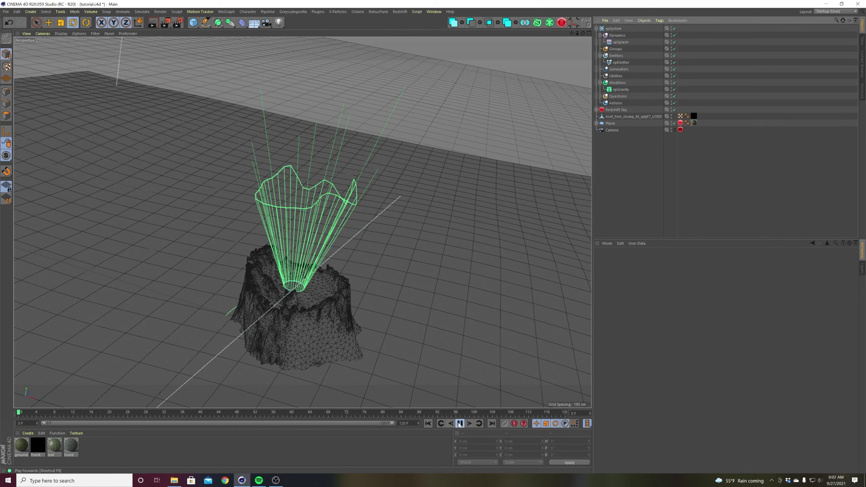
left_click(460, 423)
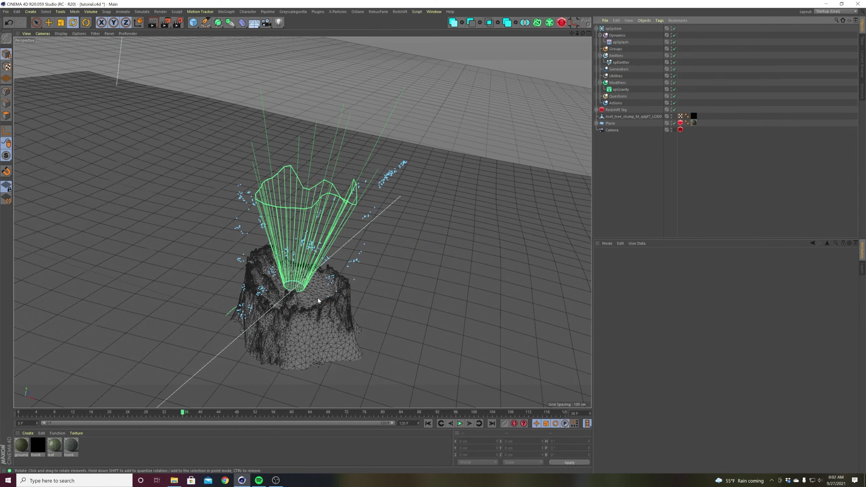
left_click_drag(318, 298, 362, 371, "alt")
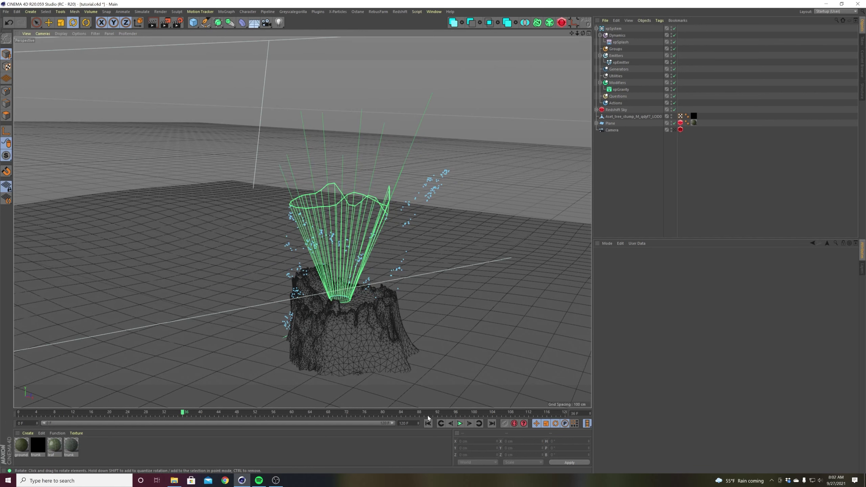
left_click(428, 424)
left_click(460, 423)
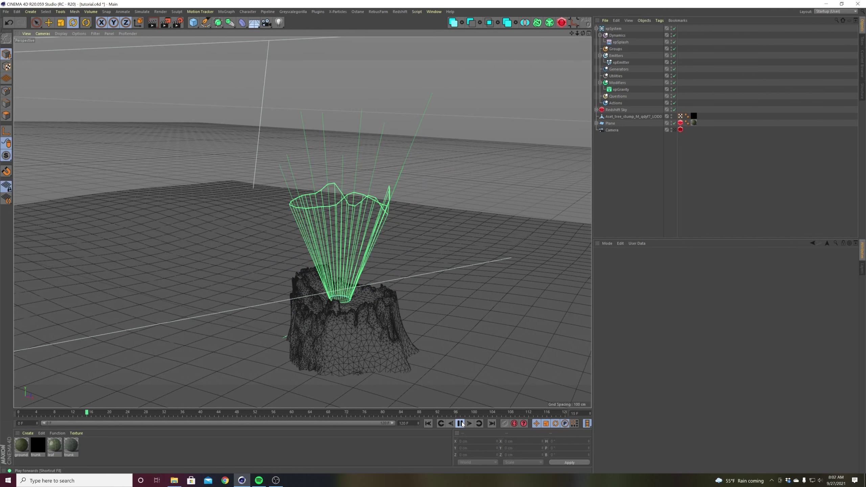
left_click(461, 423)
left_click(428, 423)
Add an xpSheeter dynamics object to the xpSystem's Dynamics folder and leave it disabled.
left_click(617, 35)
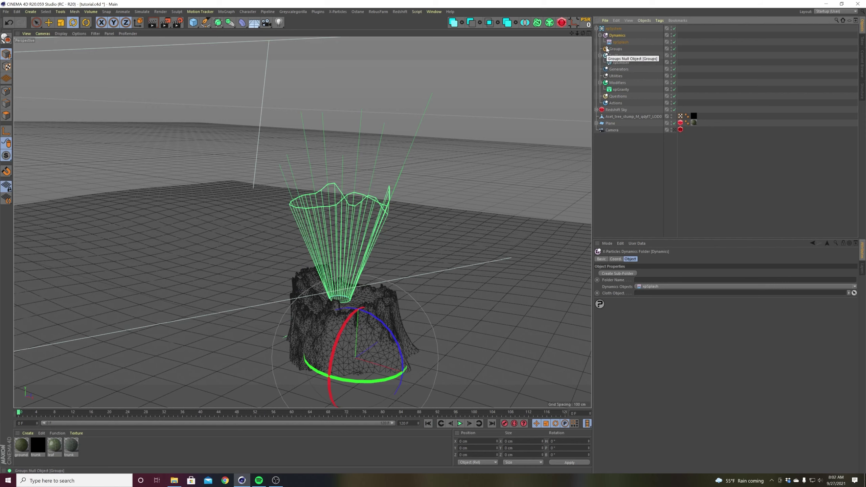
right_click(647, 287)
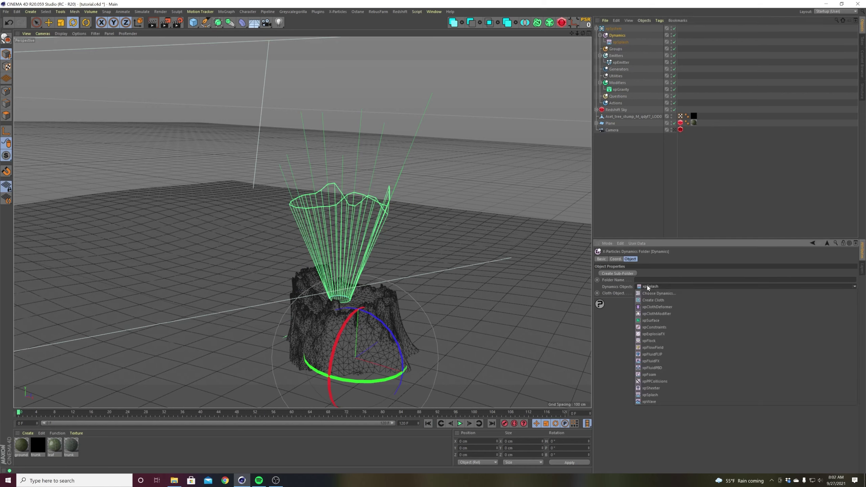
left_click(652, 388)
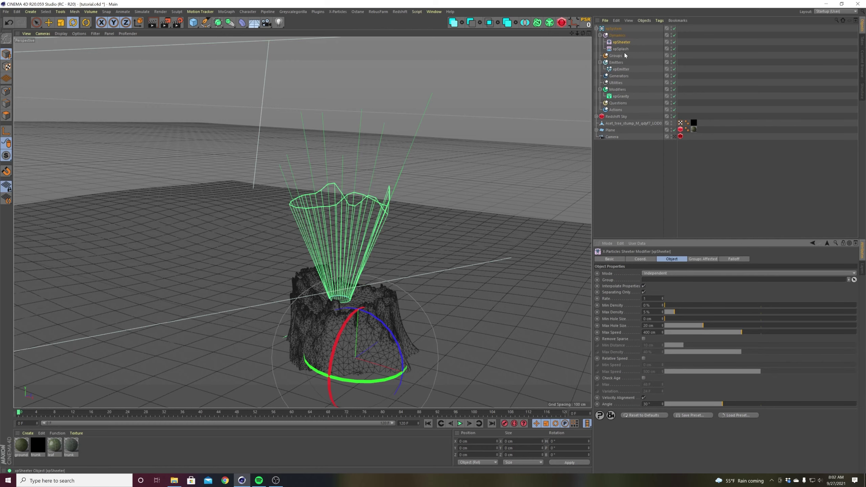
left_click_drag(364, 338, 361, 318, "alt")
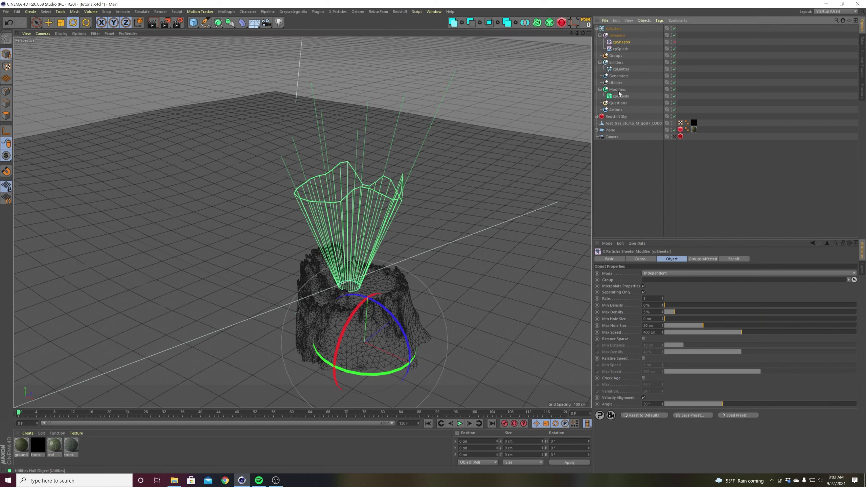
Try xpEmitter shot counts of 4000 and 40000, playing back the burst and returning to the first frame.
left_click(621, 69)
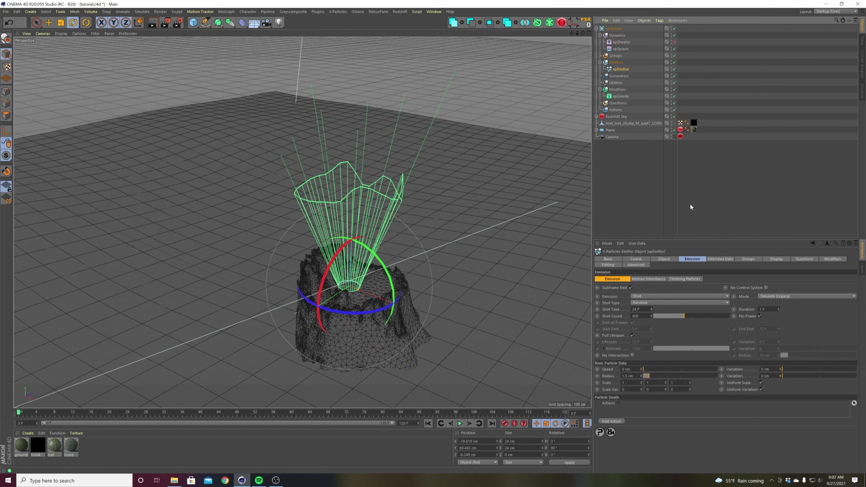
left_click(638, 316)
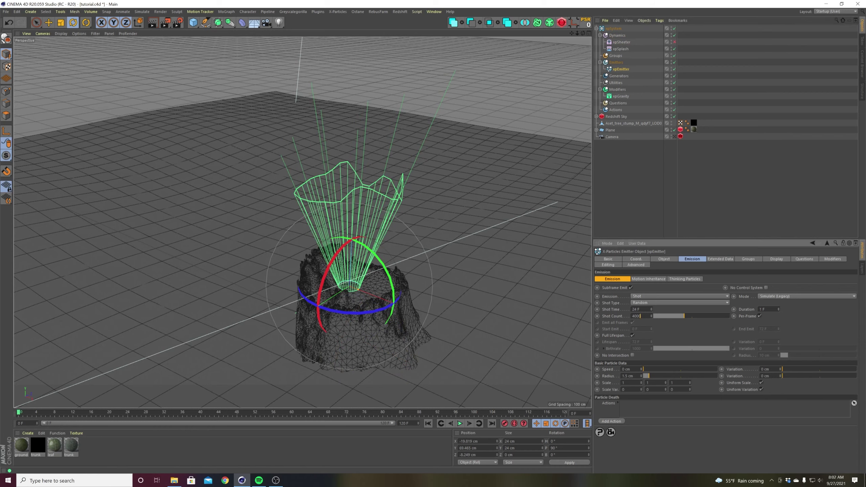
type("0")
key("Return")
left_click(460, 423)
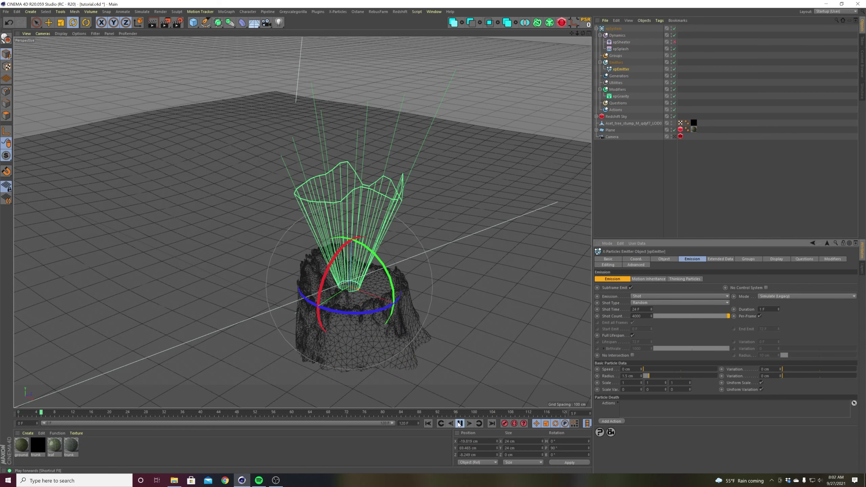
left_click(428, 423)
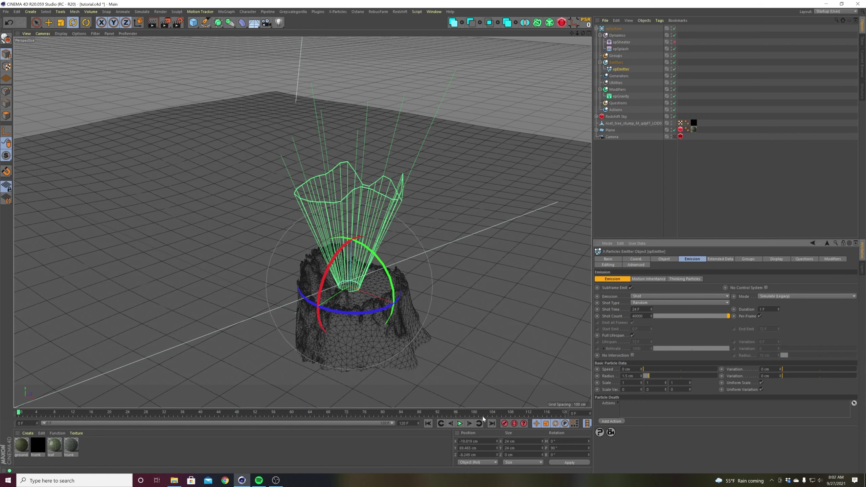
left_click(460, 423)
left_click(460, 423)
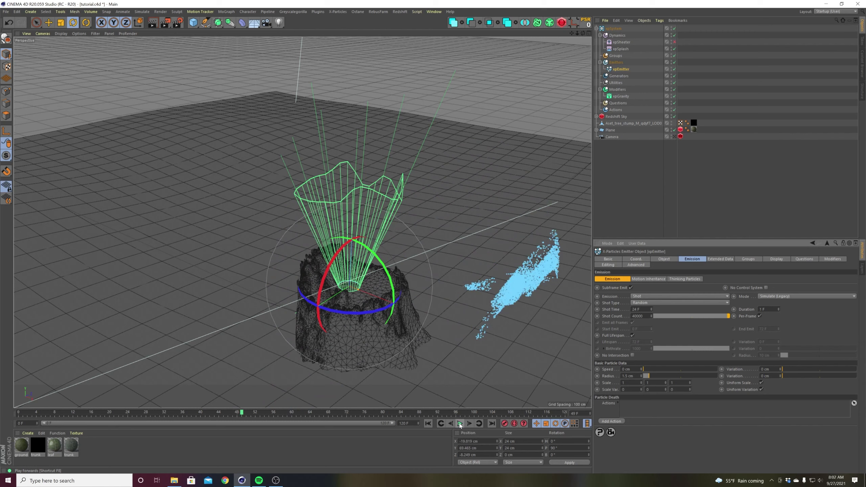
left_click(428, 423)
Lower the xpEmitter's shot count again and enable the xpSheeter.
double_click(638, 316)
type("40")
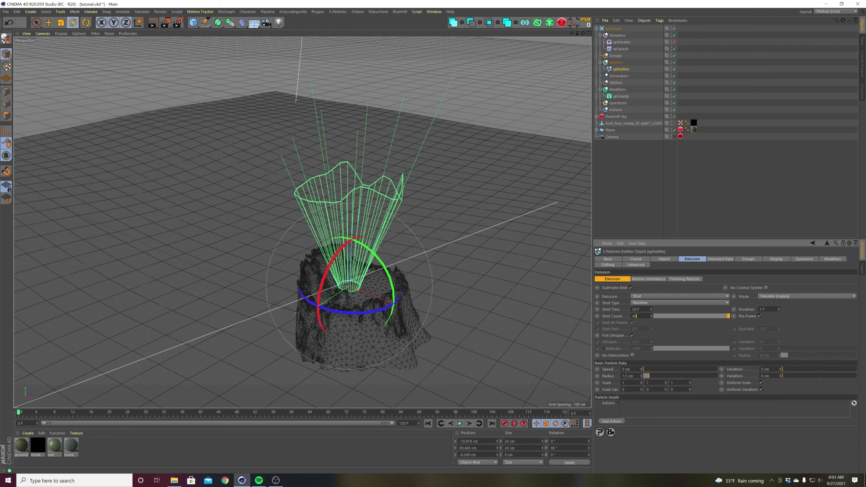
left_click(616, 41)
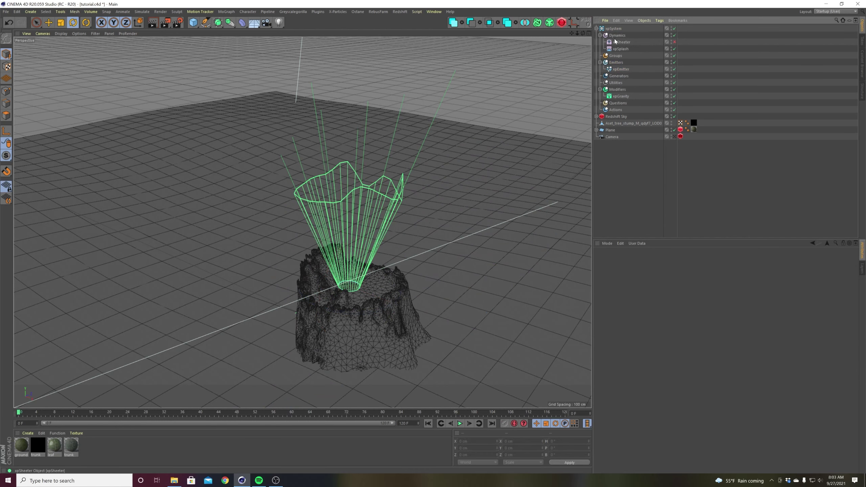
left_click(674, 42)
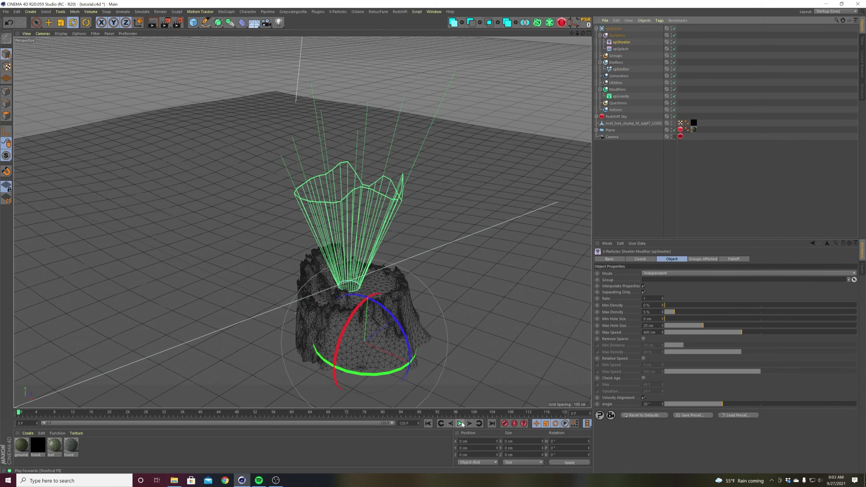
Play back the burst twice with the xpSheeter active, returning to the first frame each time.
left_click(461, 424)
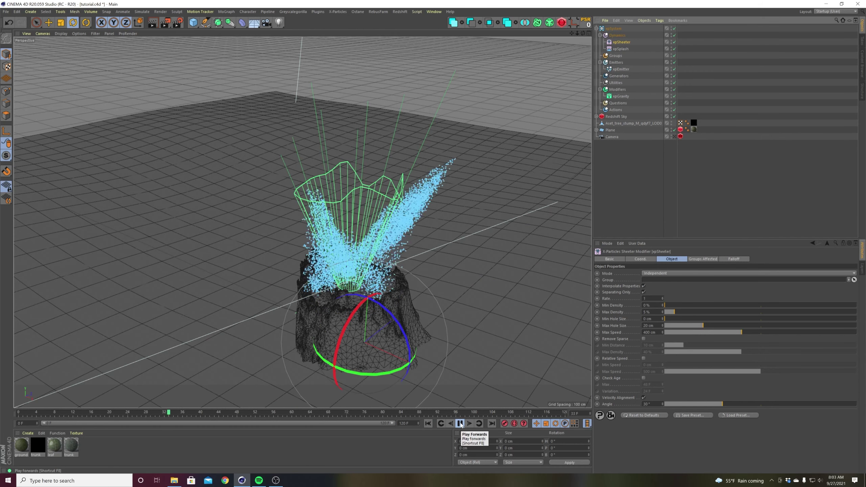
left_click(461, 424)
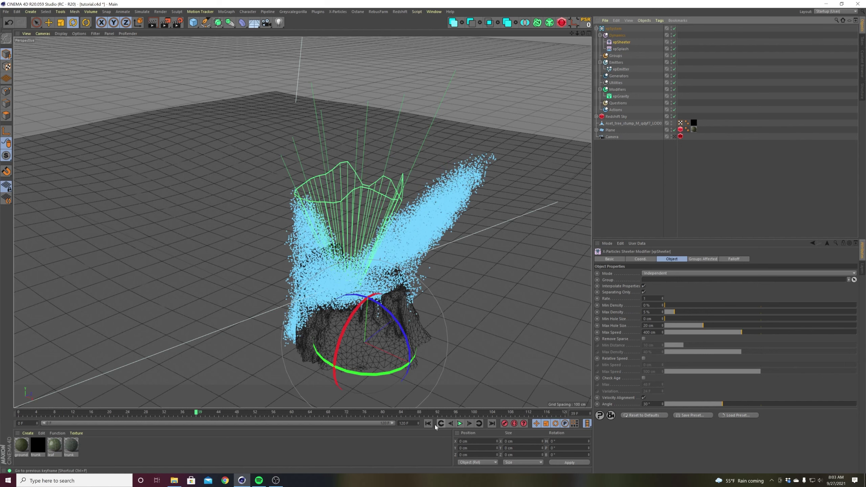
left_click(428, 424)
left_click(460, 424)
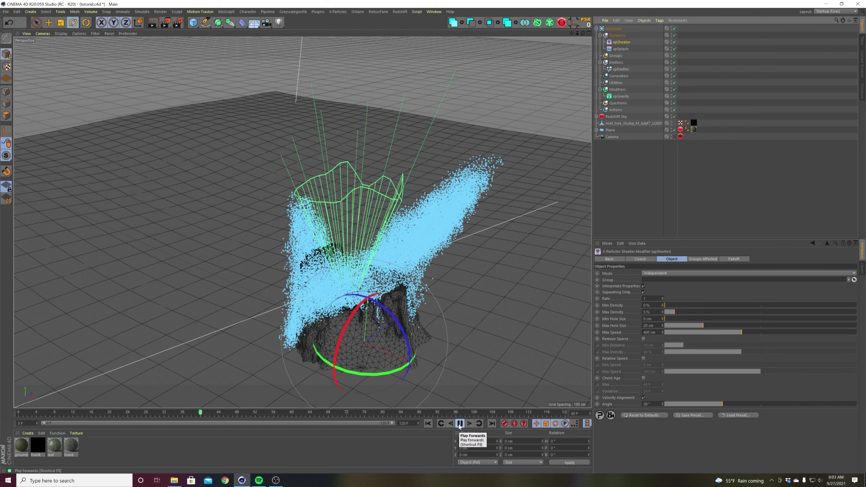
left_click(459, 423)
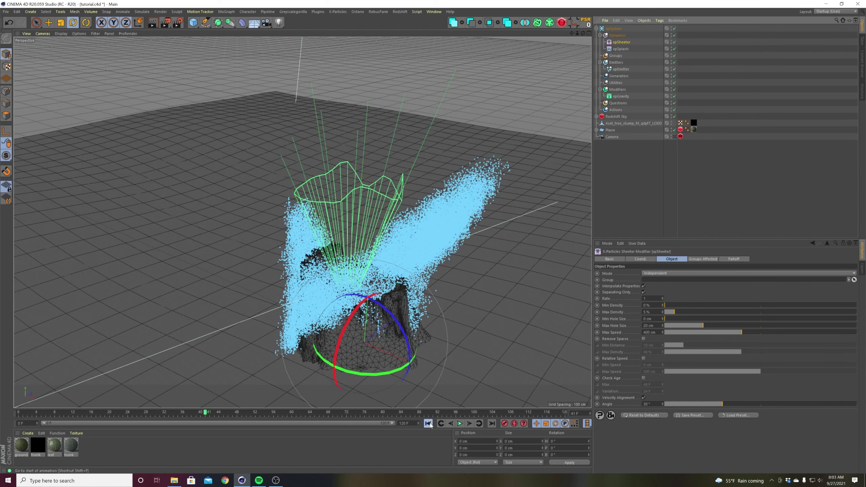
left_click(428, 423)
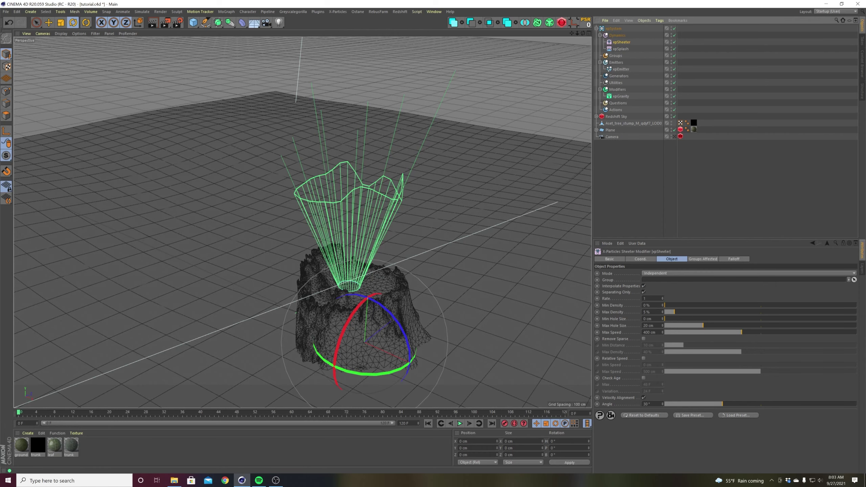
Try an xpSheeter Max Hole Size of 10 cm and play back the burst, returning to the first frame.
double_click(649, 326)
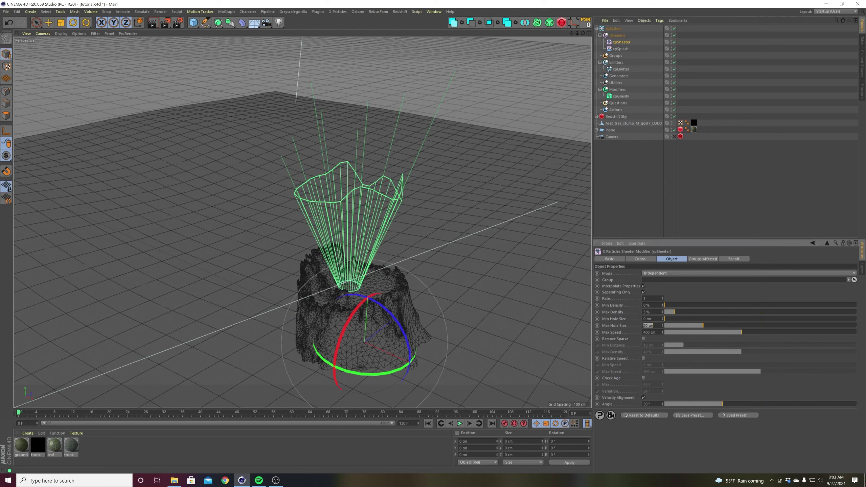
type("10")
key("Return")
left_click(460, 423)
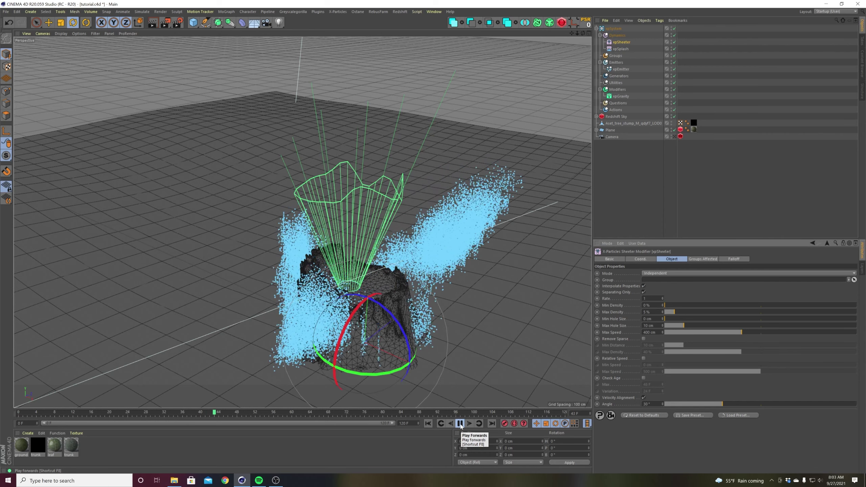
left_click(461, 424)
left_click(428, 423)
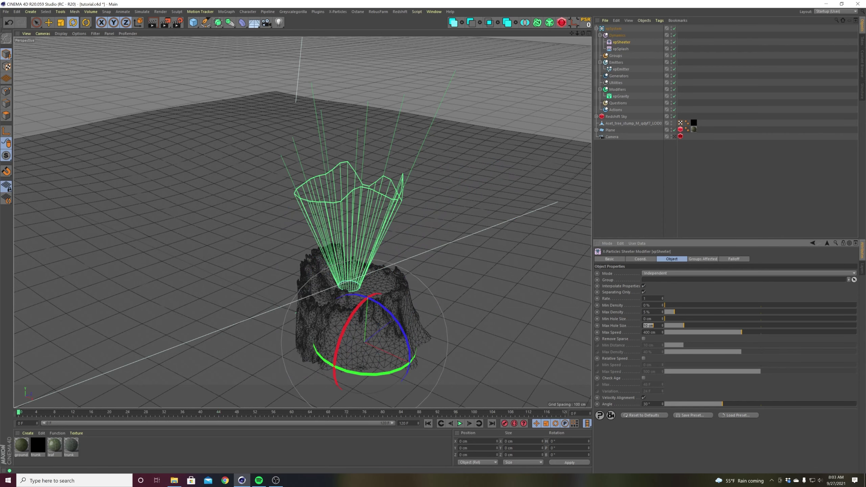
Try an xpSheeter Max Hole Size of 5 cm and play back the burst, returning to the first frame.
type("5")
key("Return")
left_click(460, 423)
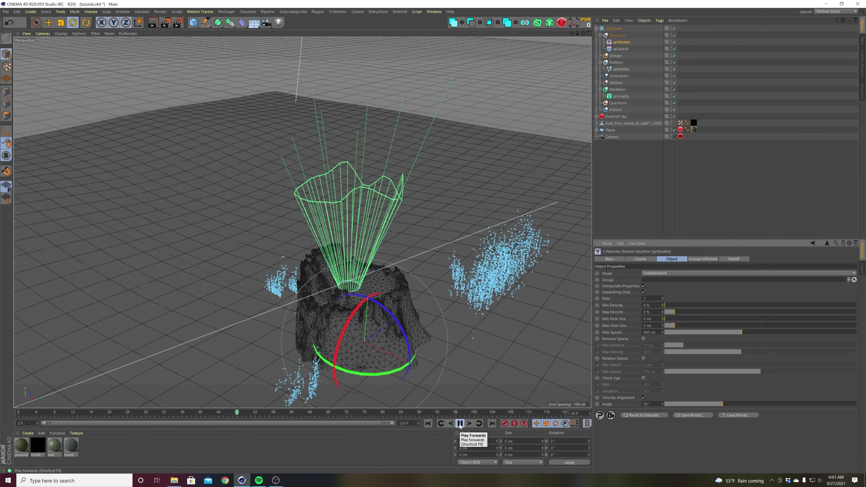
left_click(460, 424)
left_click(442, 424)
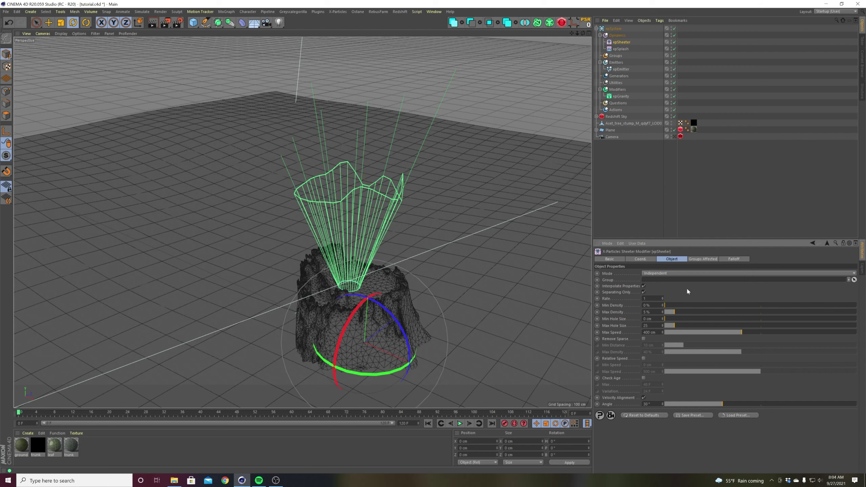
Try an xpSheeter Max Hole Size of 25 cm and play back the burst, returning to the first frame.
key("Return")
left_click(460, 423)
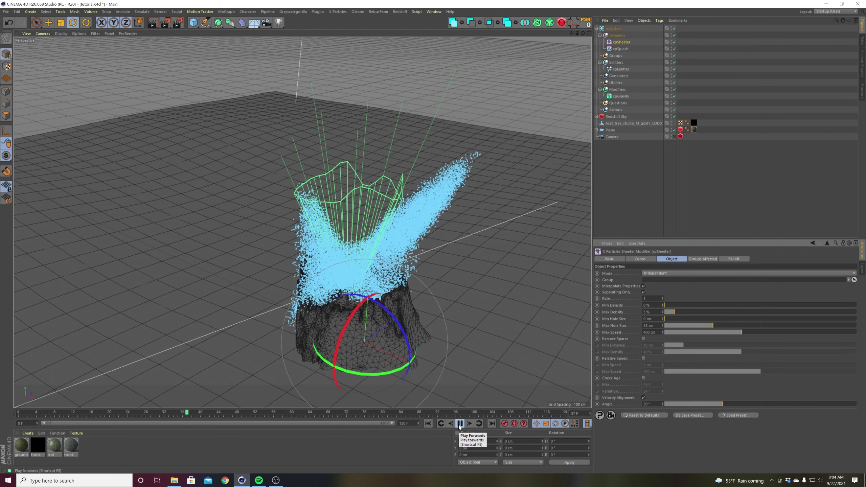
left_click(460, 424)
left_click(429, 423)
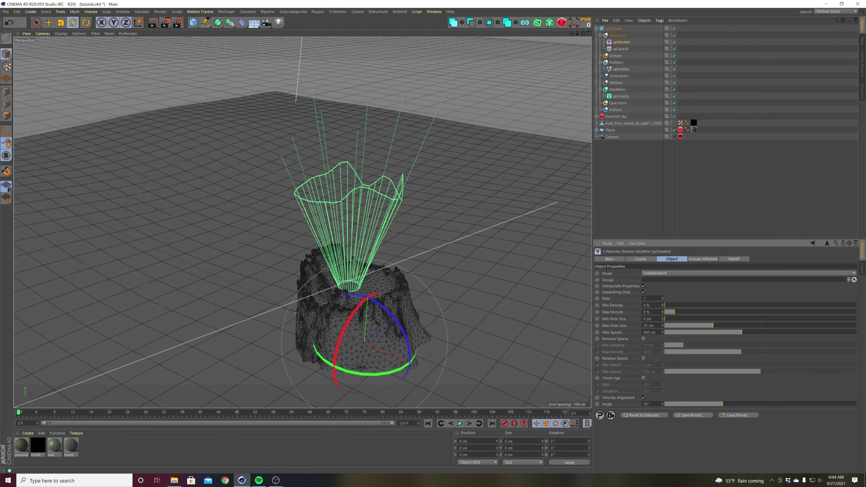
Set the xpSheeter's Max Hole Size to 15 cm and play back the simulation, returning to the first frame.
left_click(648, 326)
type("15")
key("Return")
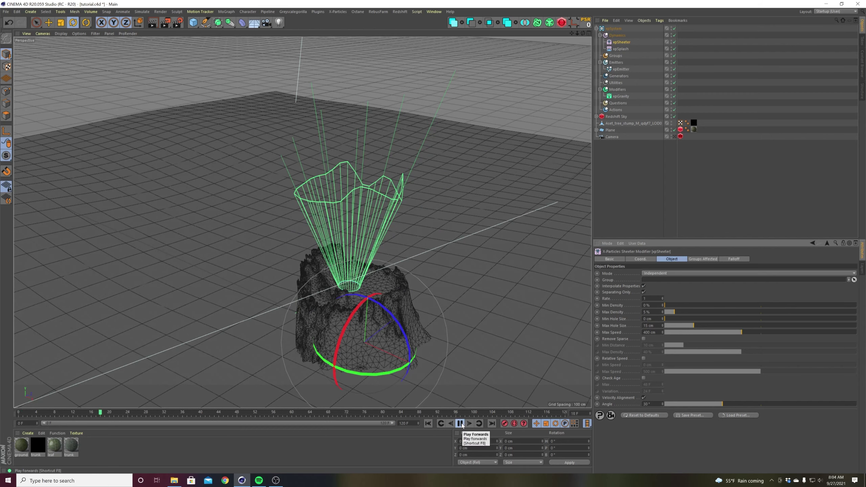
left_click(427, 424)
Set the xpSheeter's Min Hole Size to 7 cm and play back the burst, returning to the first frame.
double_click(647, 318)
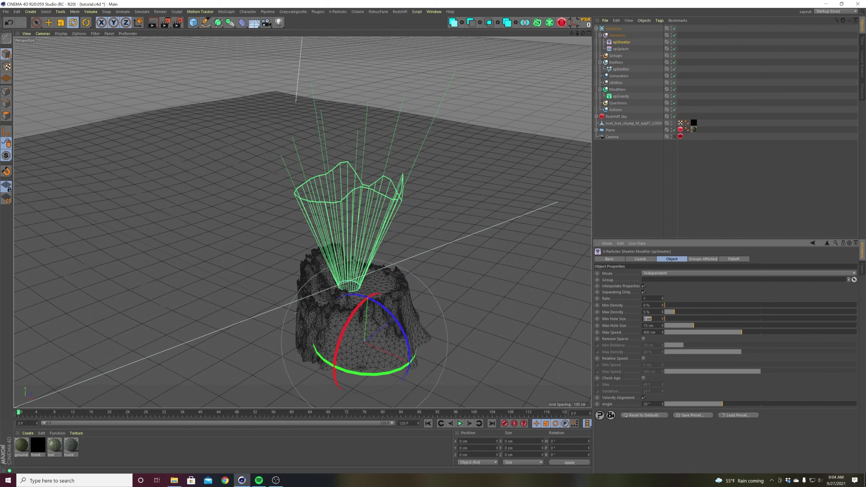
type("7")
key("Return")
left_click(460, 423)
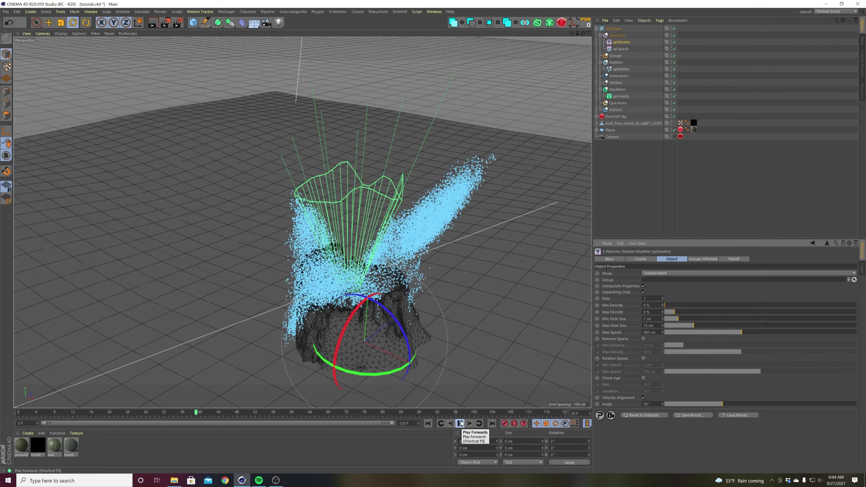
left_click(460, 423)
left_click(428, 423)
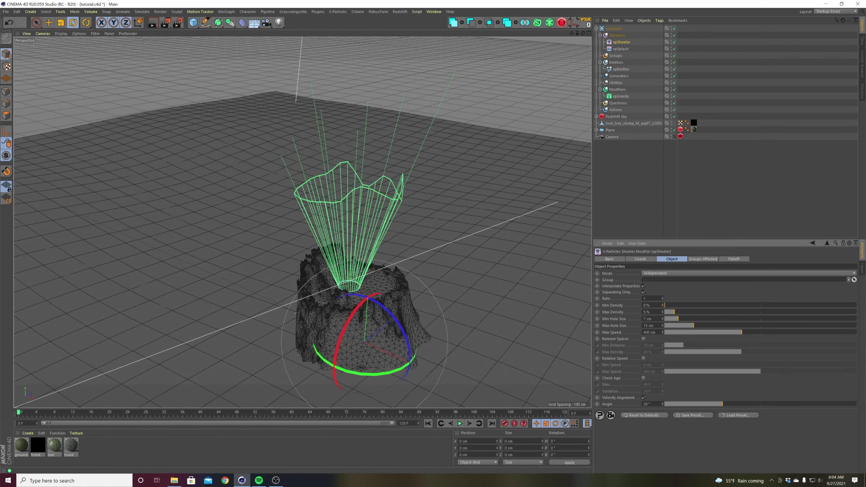
Set the xpSheeter's Min Hole Size to 0 cm and play back the burst, returning to the first frame.
double_click(650, 319)
type("0")
left_click(460, 423)
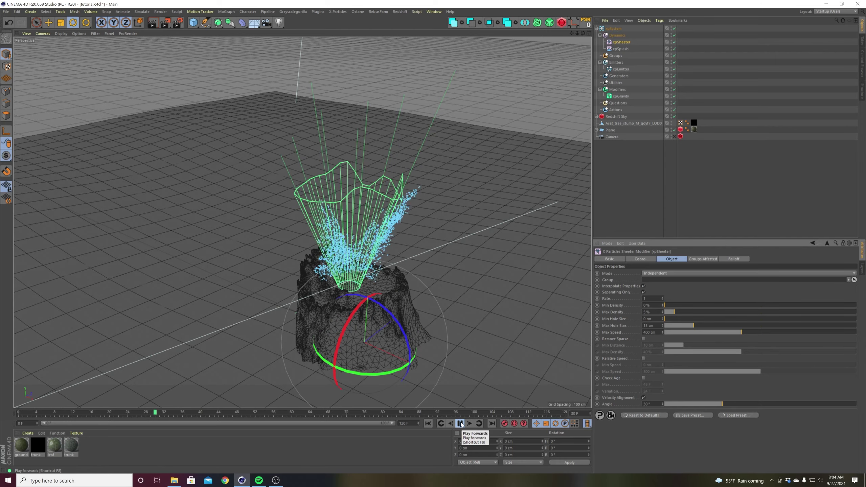
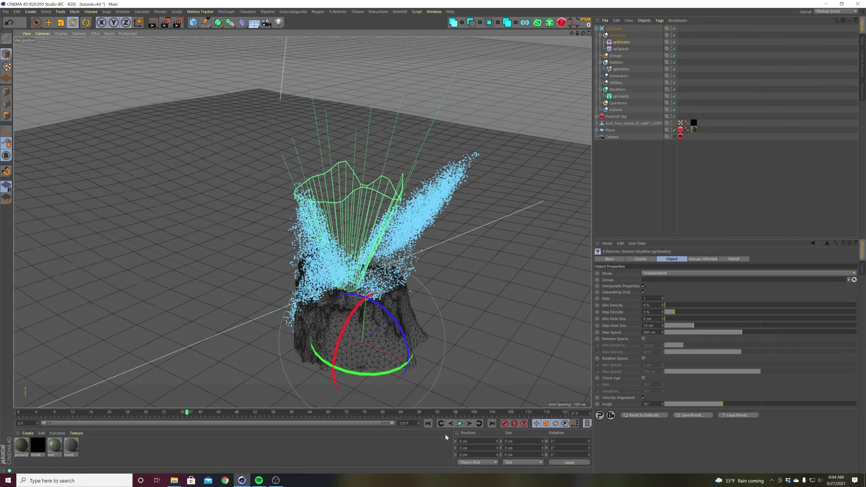
left_click(428, 423)
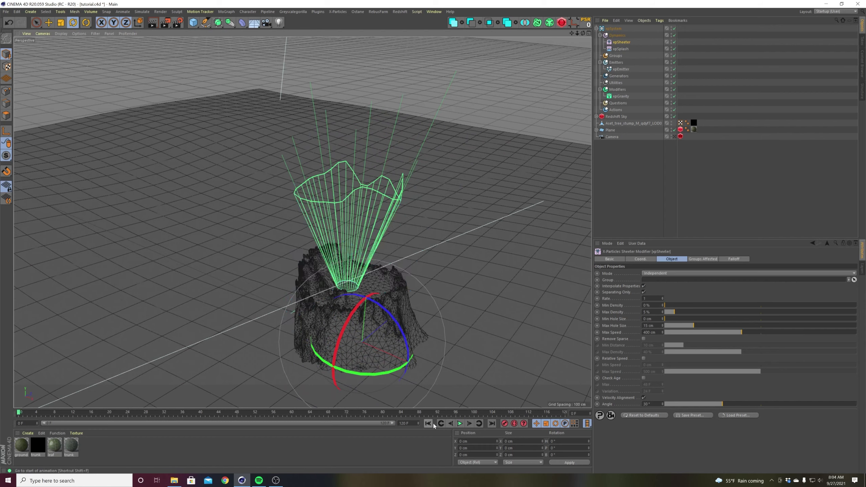
left_click(459, 423)
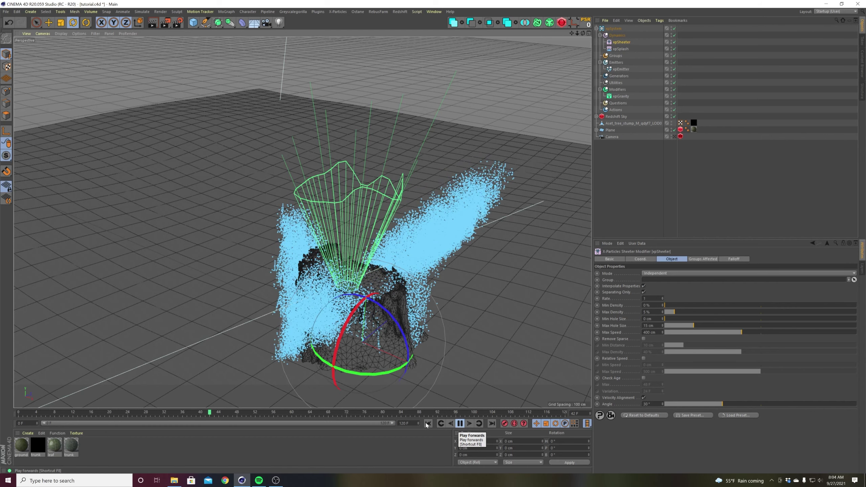
key("shift+f")
Add an xpCollider tag to the tree stump and play back the burst, returning to the first frame.
left_click(380, 353)
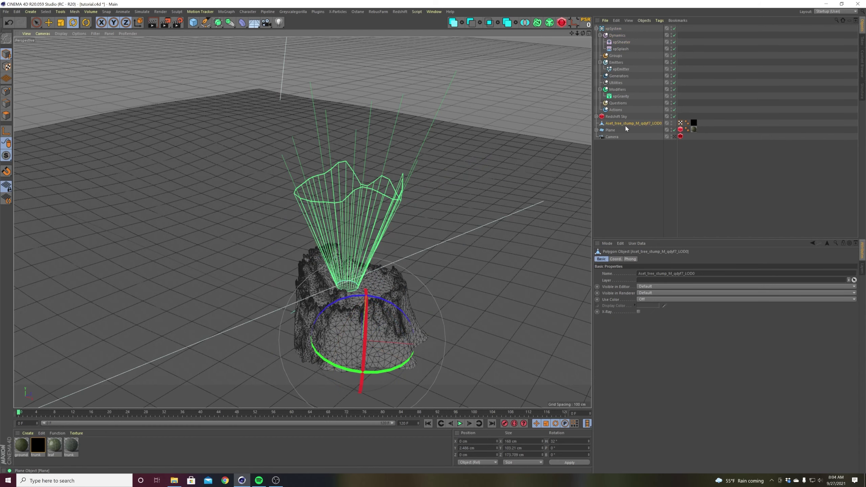
right_click(628, 125)
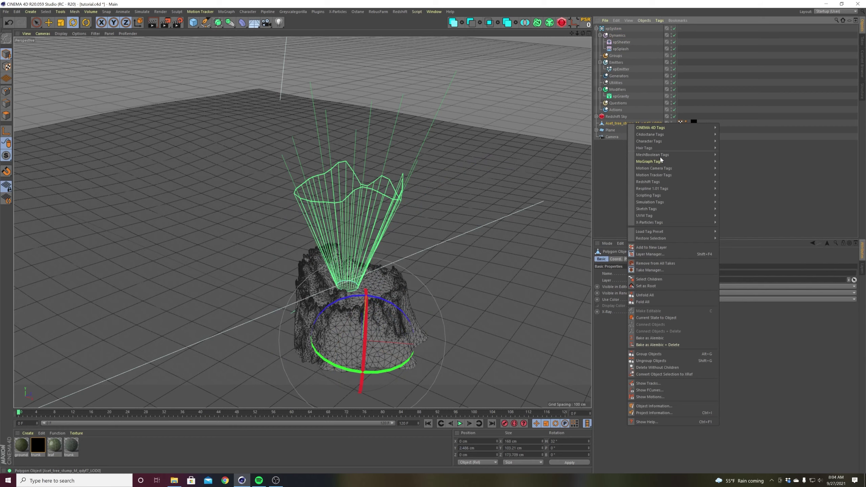
mouse_move(699, 222)
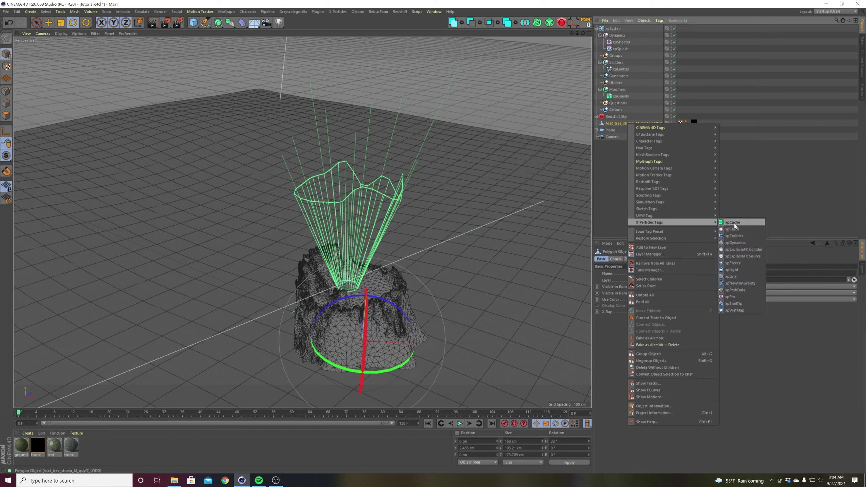
left_click(734, 235)
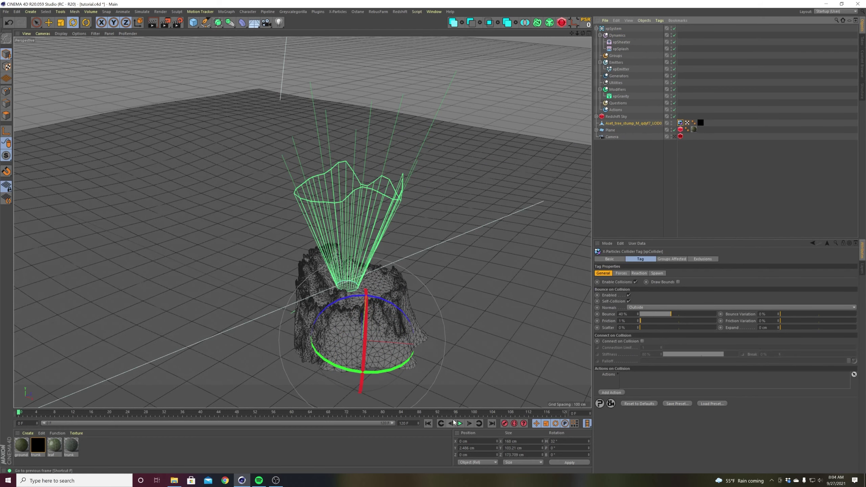
left_click(460, 423)
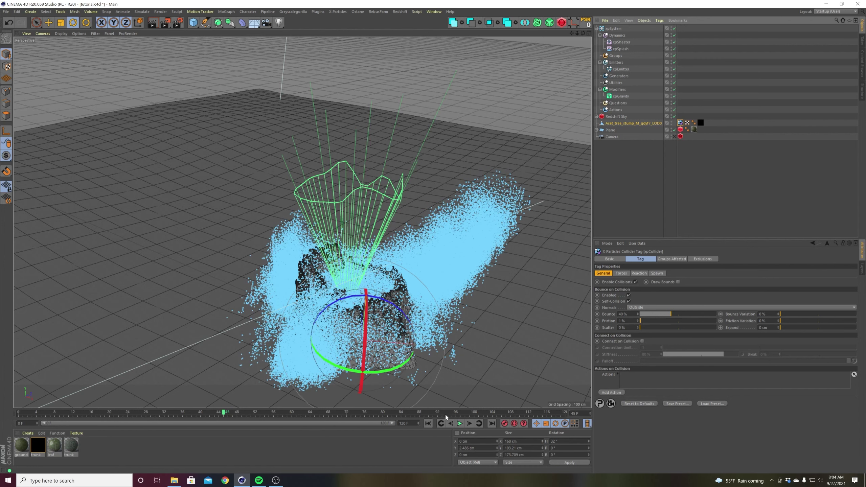
left_click(460, 423)
left_click(429, 423)
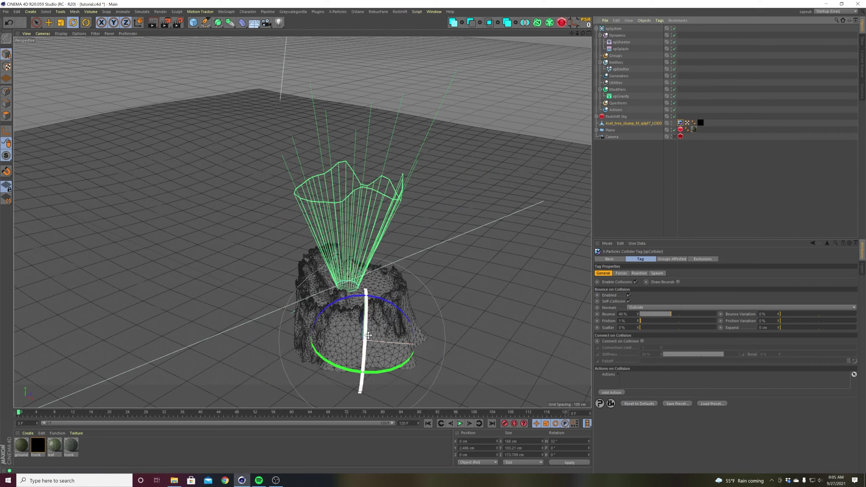
Add an xpFluidFX object to the X-Particles system's Dynamics folder.
left_click_drag(364, 341, 368, 324, "alt")
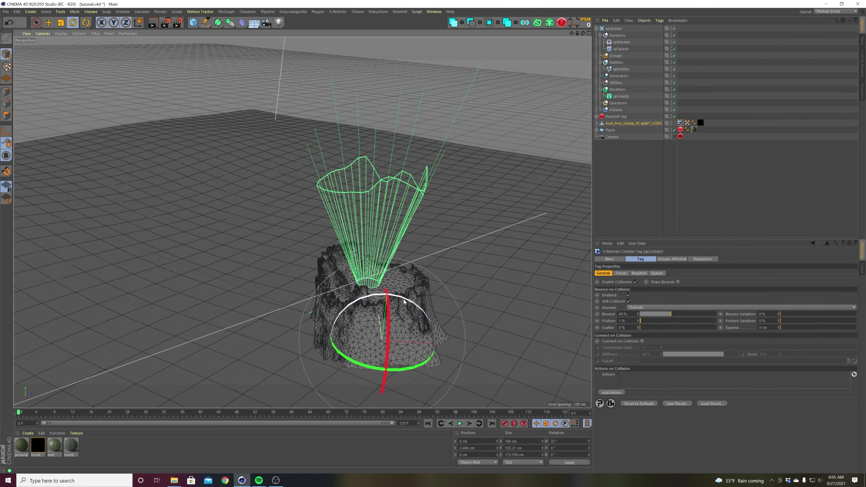
left_click(632, 176)
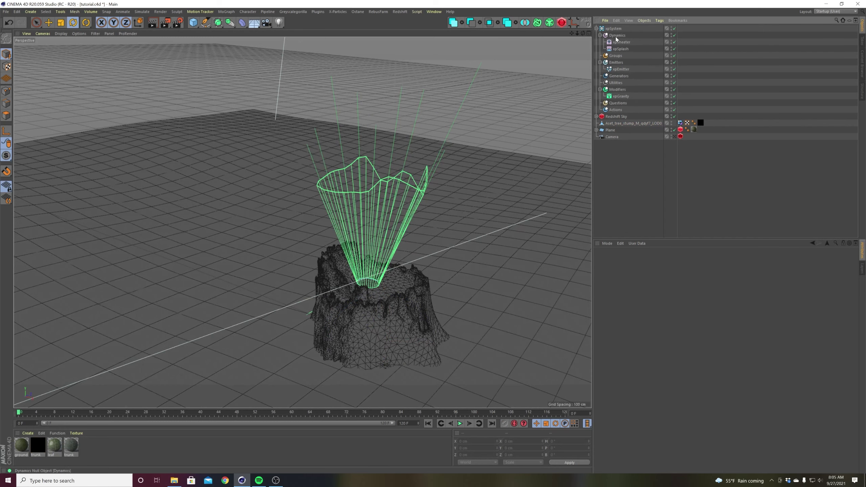
left_click(616, 36)
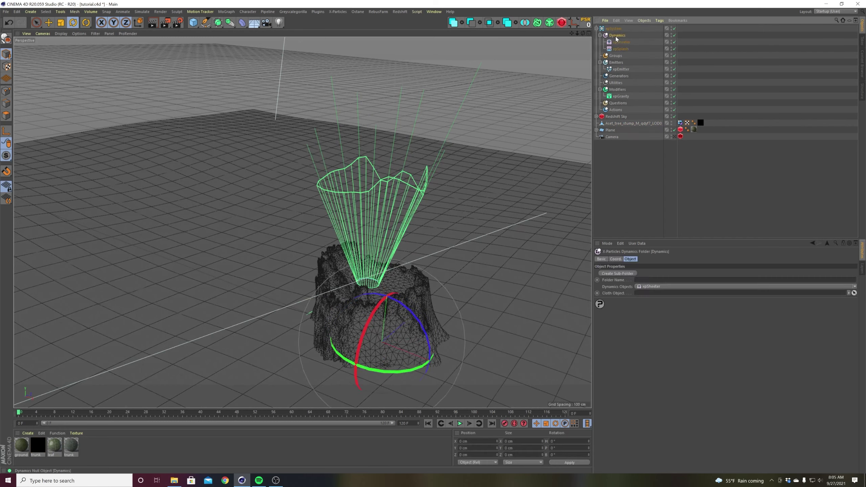
left_click(650, 288)
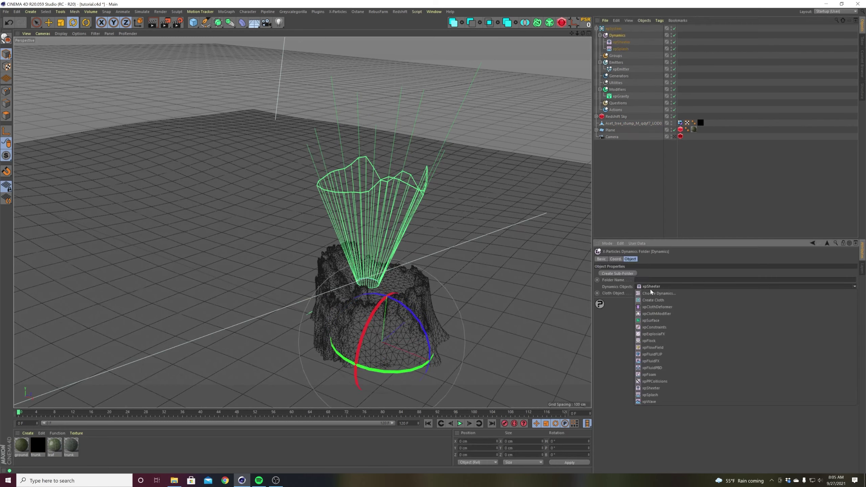
left_click(659, 361)
left_click(665, 187)
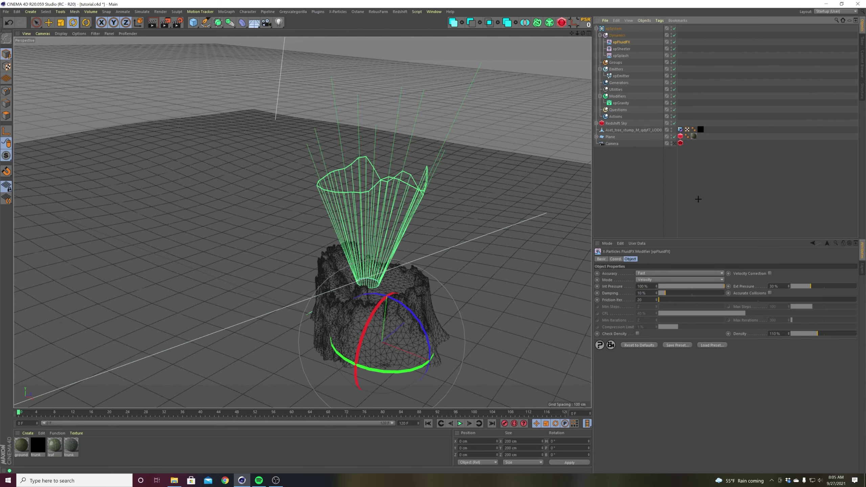
Compare the burst by playing it back with the xpFluidFX disabled and again several times with it re-enabled.
left_click(621, 42)
left_click(674, 41)
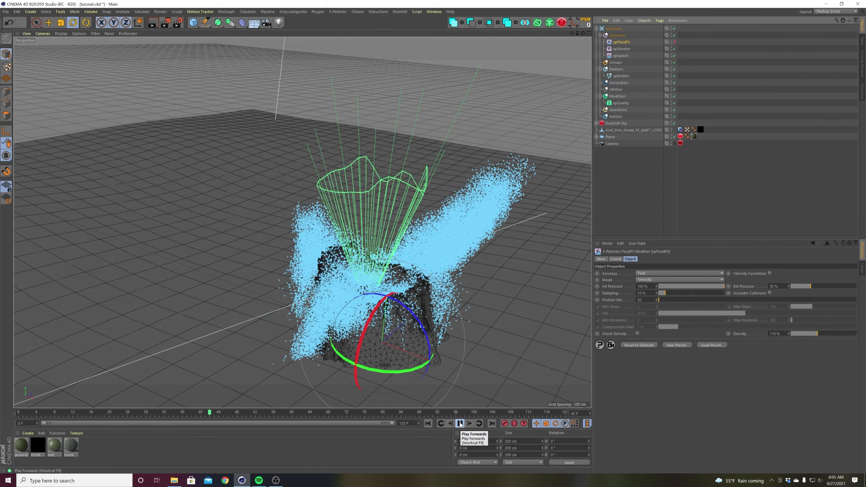
left_click(429, 422)
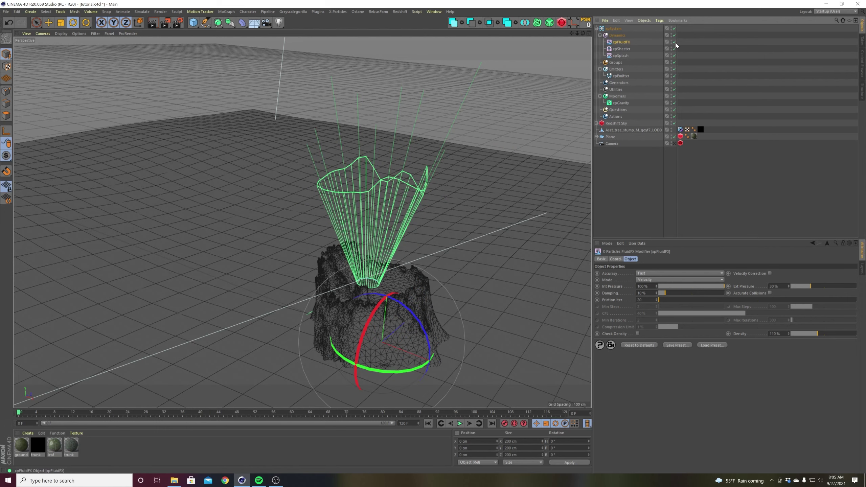
left_click(460, 424)
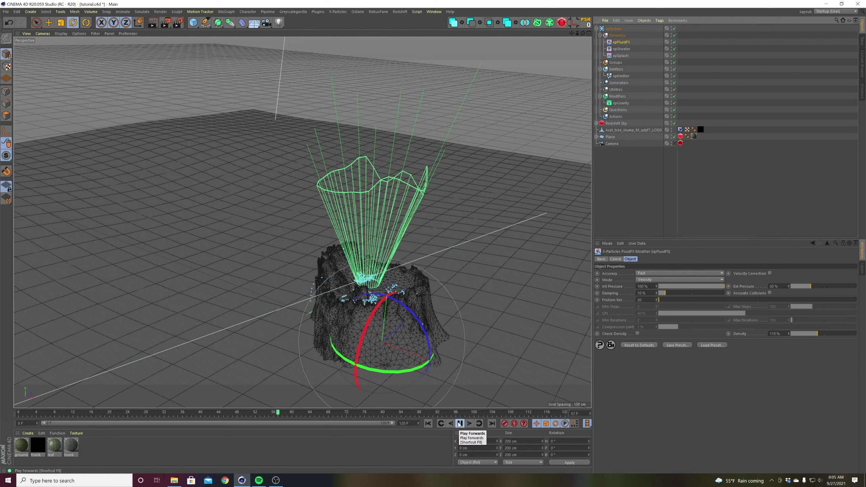
left_click(459, 424)
left_click(428, 424)
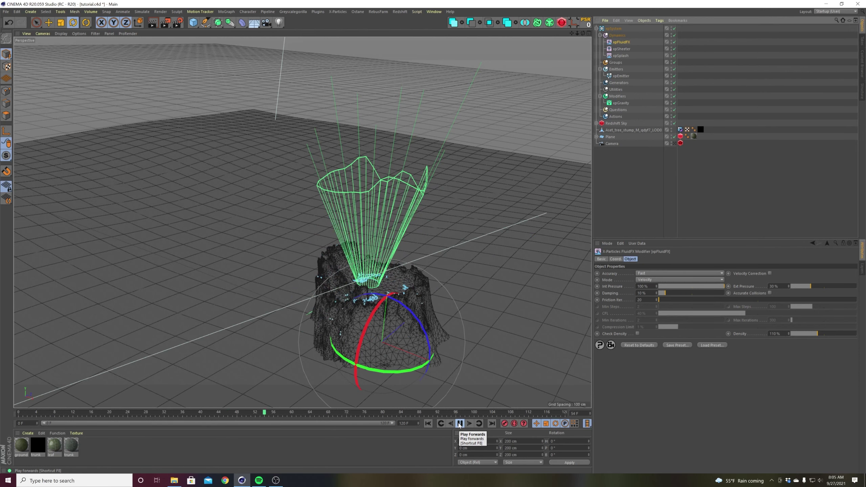
left_click(459, 424)
left_click(428, 424)
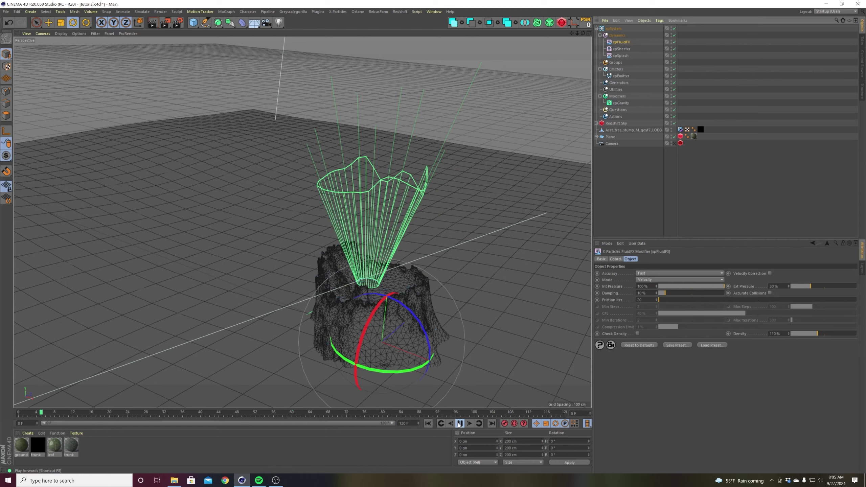
left_click(460, 424)
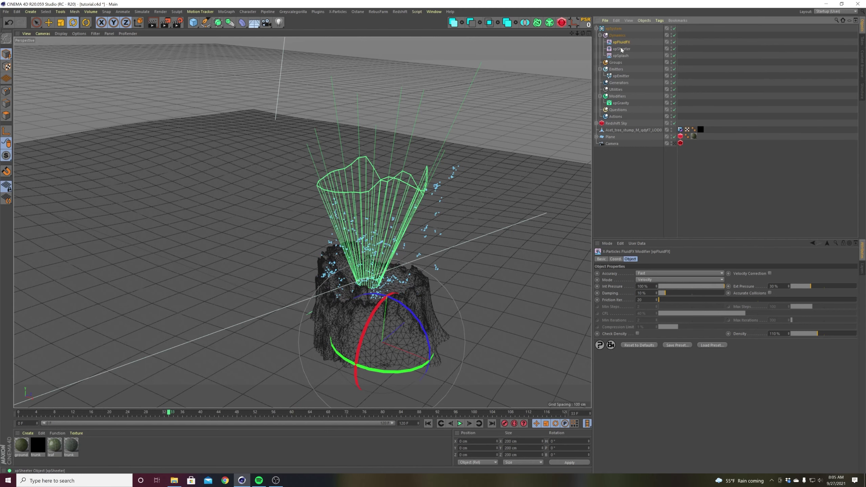
Move the xpSheeter above the xpFluidFX in the Dynamics folder and replay the burst from the first frame.
left_click_drag(620, 40, 621, 40)
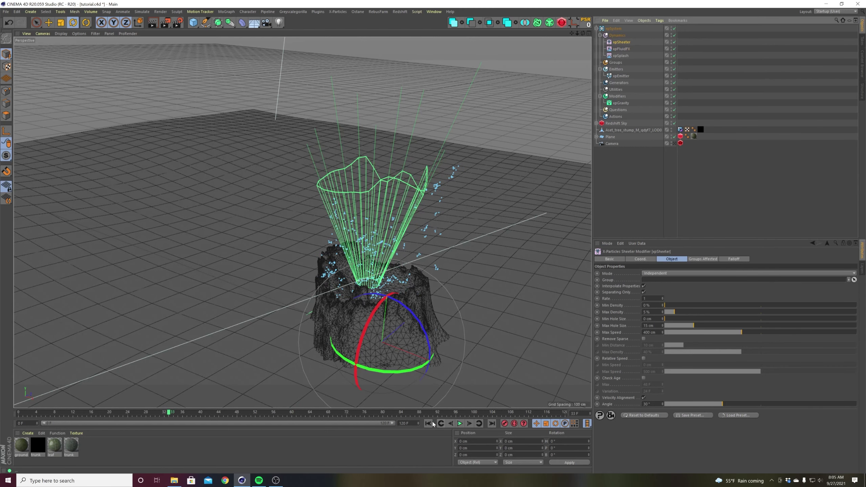
left_click(428, 423)
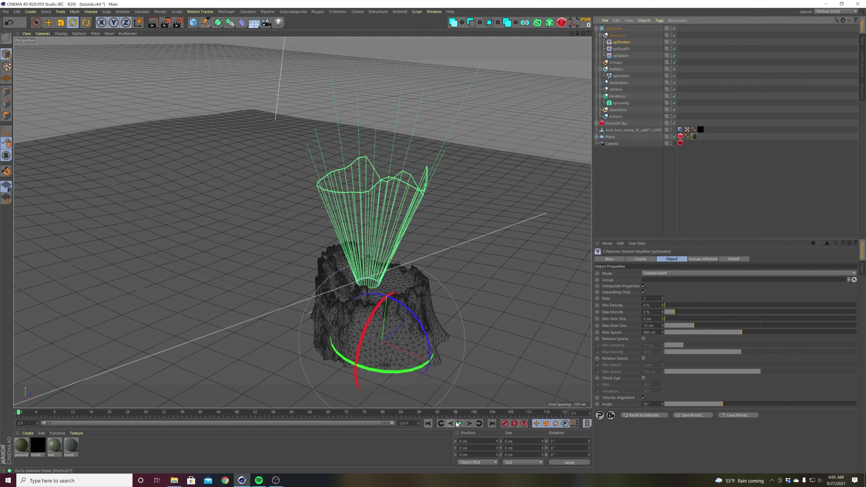
left_click(458, 424)
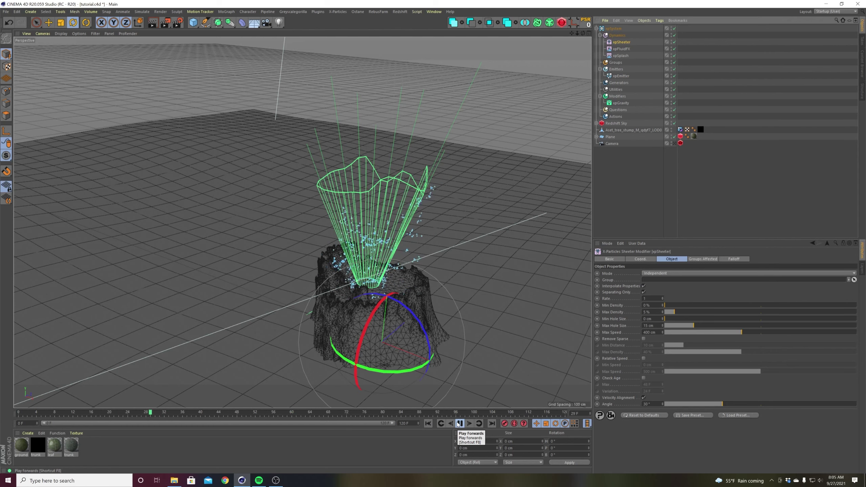
left_click(459, 424)
left_click(428, 423)
left_click(457, 423)
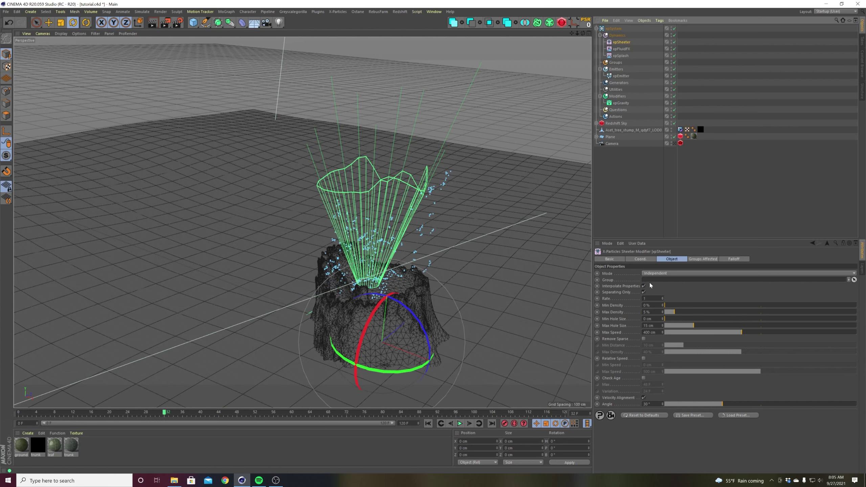
Try an xpSheeter Max Hole Size of 25 cm with the fluid dynamics and play back the burst, returning to the first frame.
left_click(649, 325)
type("2")
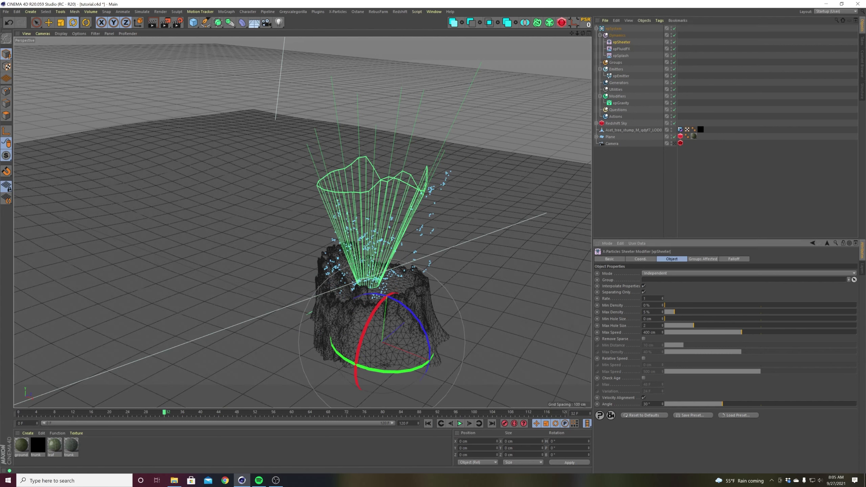
type("5")
key("Return")
left_click(428, 423)
left_click(460, 424)
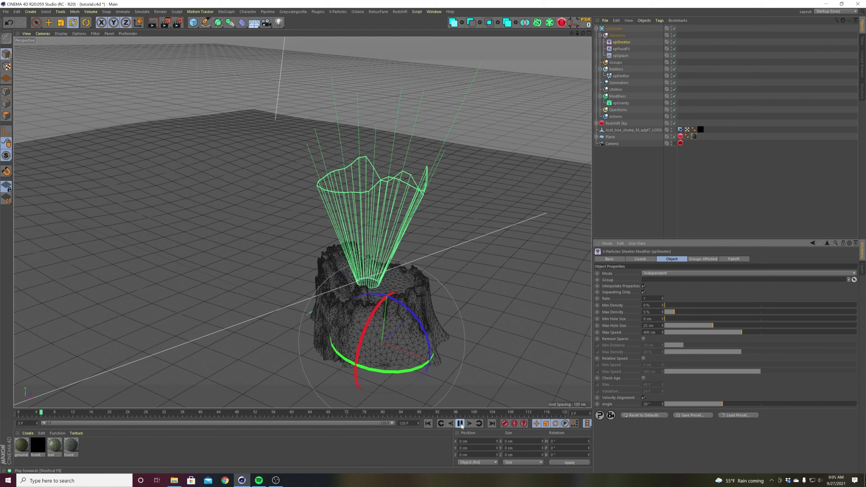
left_click(460, 424)
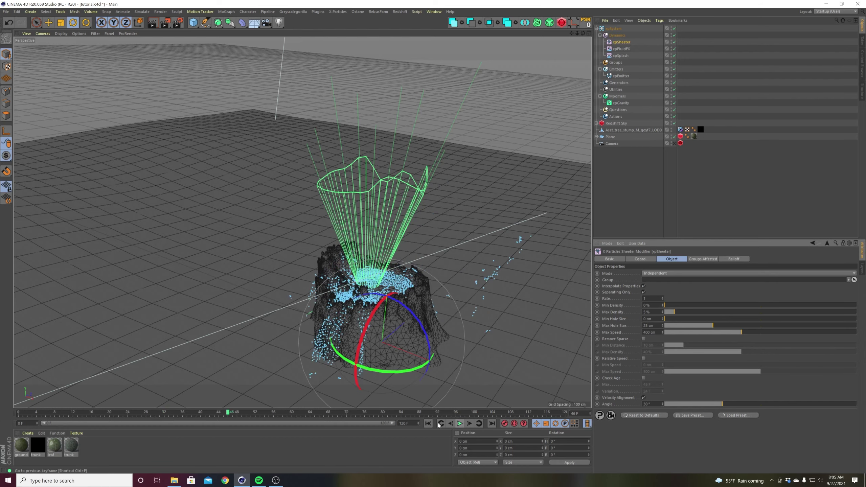
left_click(447, 424)
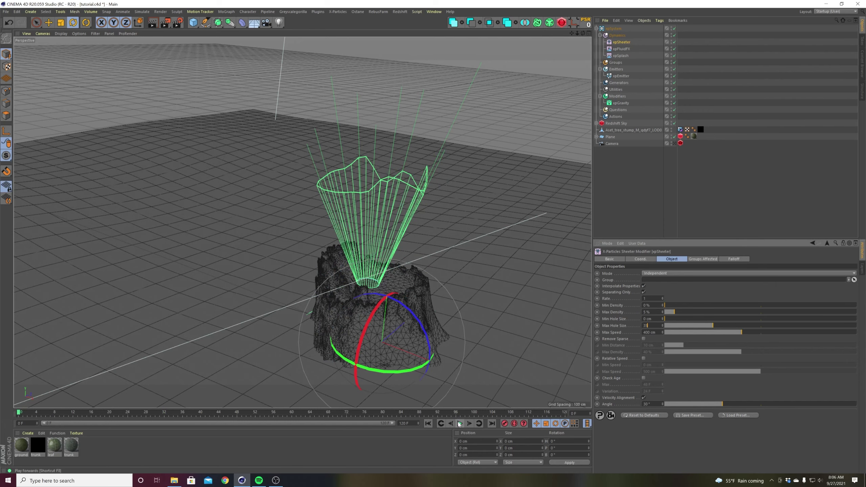
Set the xpSheeter's Max Hole Size to 35 cm and play back the burst several times, pausing it mid-splash.
left_click(460, 424)
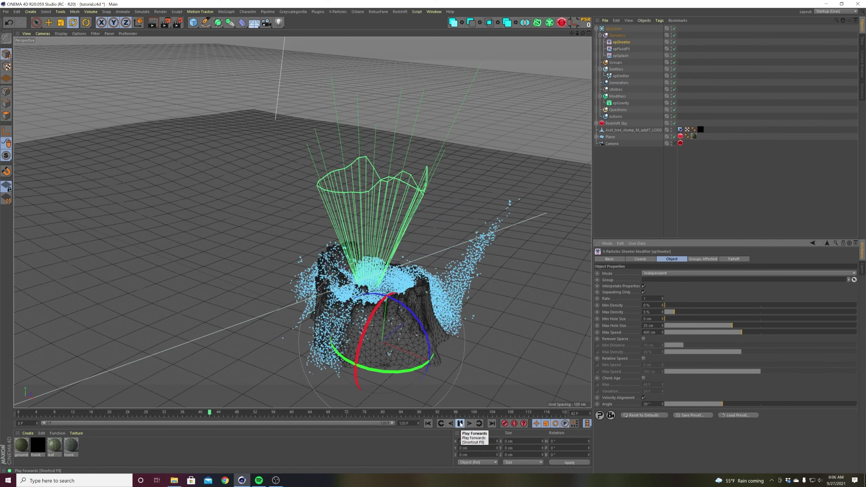
left_click(428, 424)
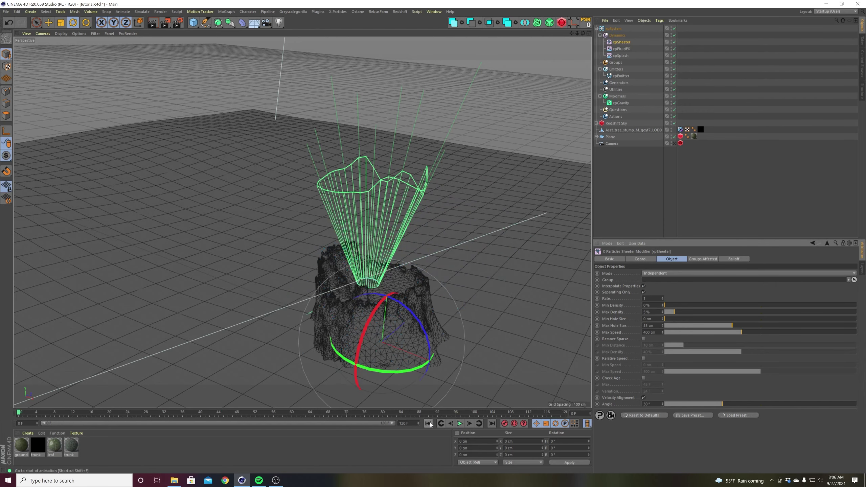
left_click(460, 424)
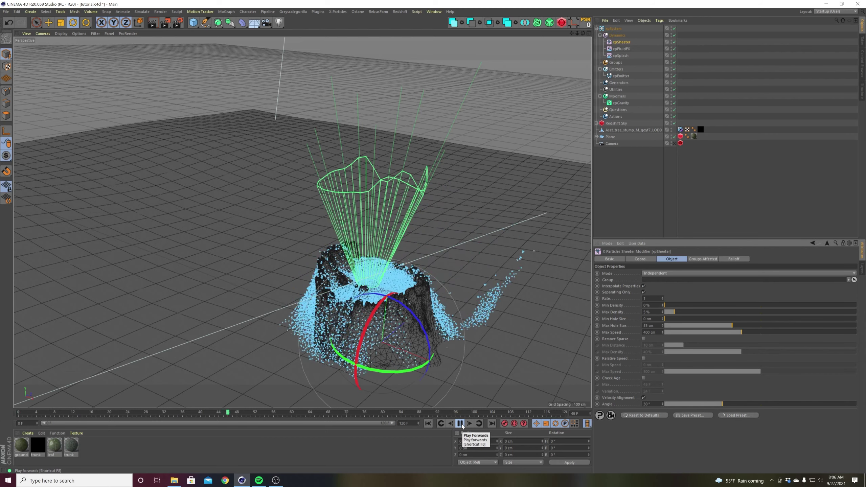
left_click(460, 424)
left_click(431, 423)
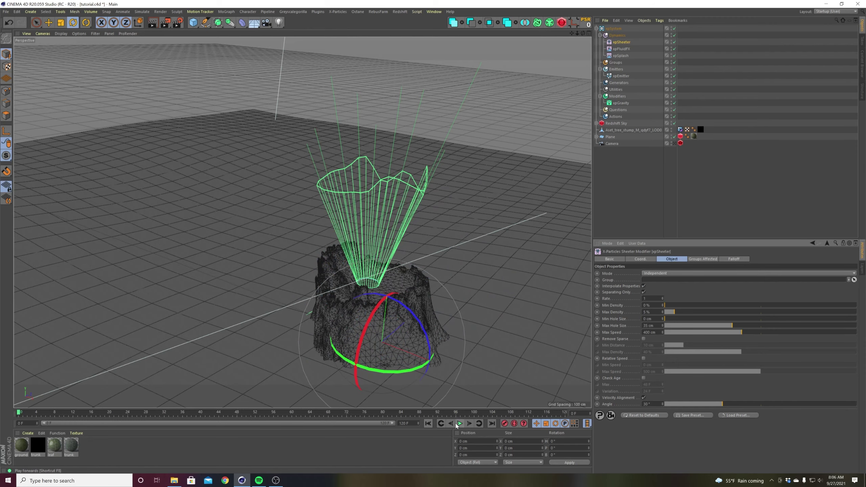
left_click(460, 423)
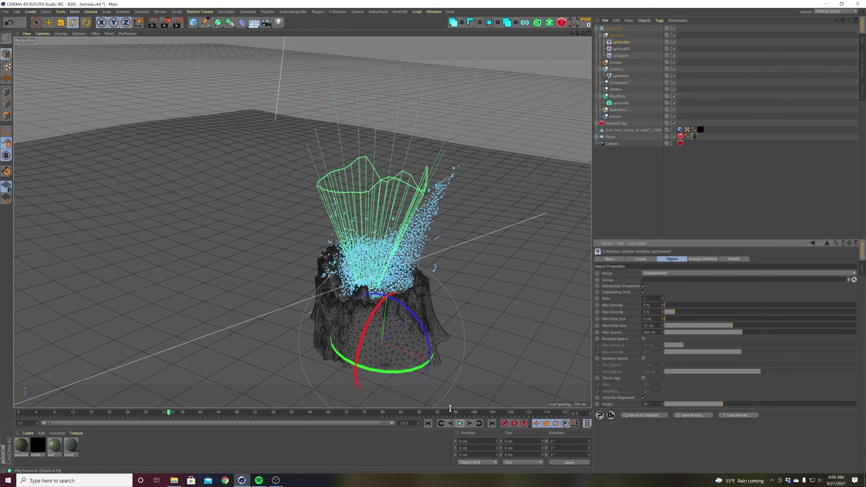
Examine the xpFluidFX settings and review its Accuracy options without choosing a different one.
left_click_drag(358, 330, 450, 330, "alt")
left_click(621, 49)
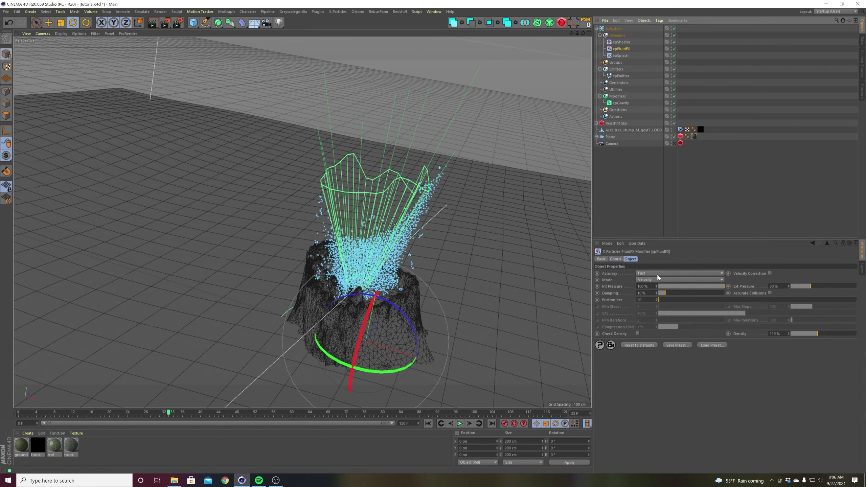
left_click(644, 273)
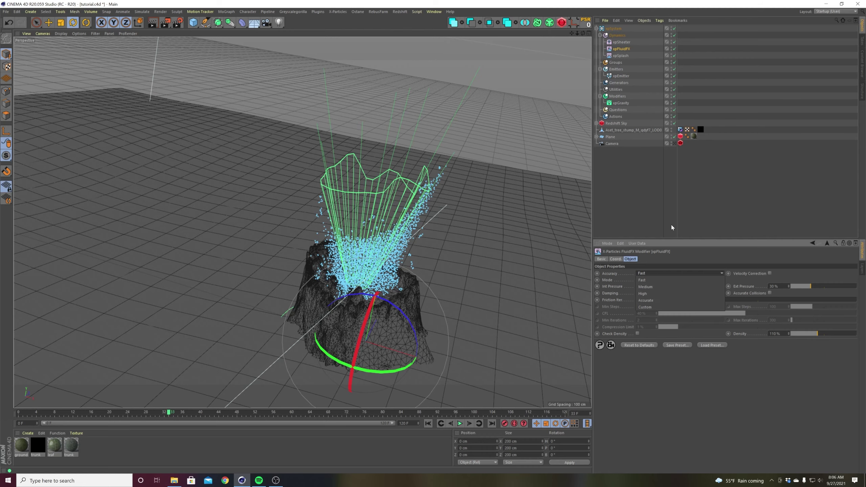
left_click(636, 267)
left_click_drag(387, 314, 409, 319, "alt")
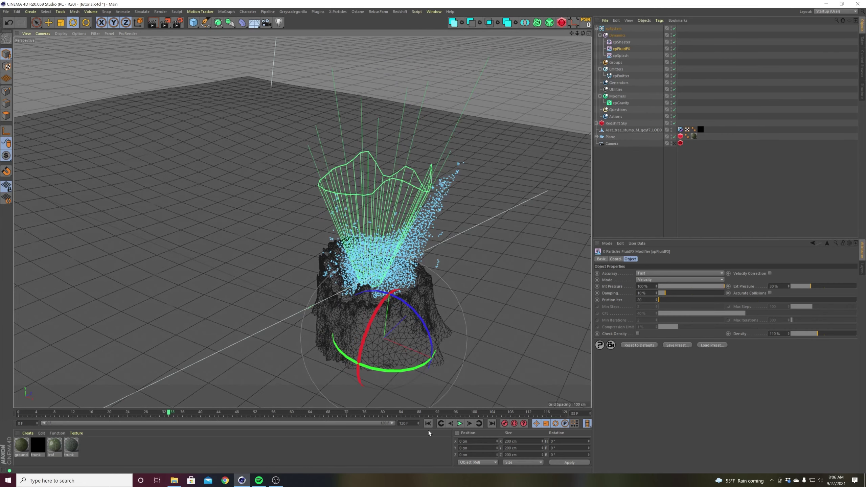
Play back the fluid burst twice from the first frame, ending back at the start of the timeline.
left_click(428, 424)
left_click(460, 423)
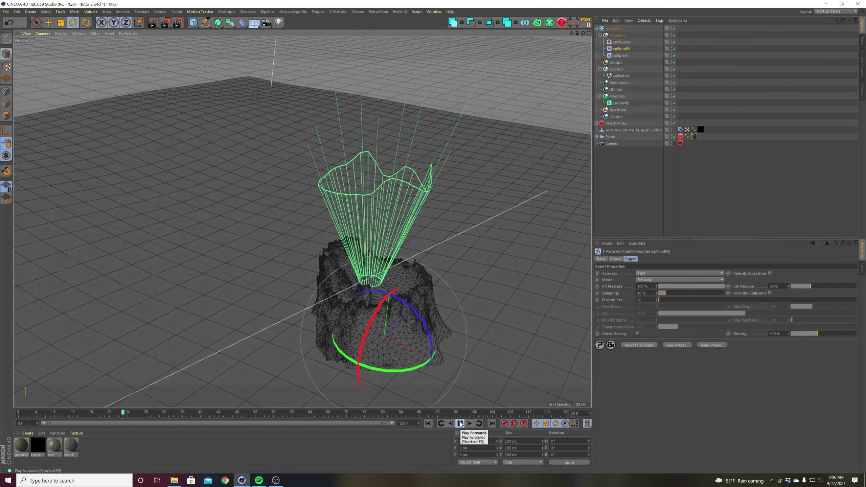
left_click(460, 423)
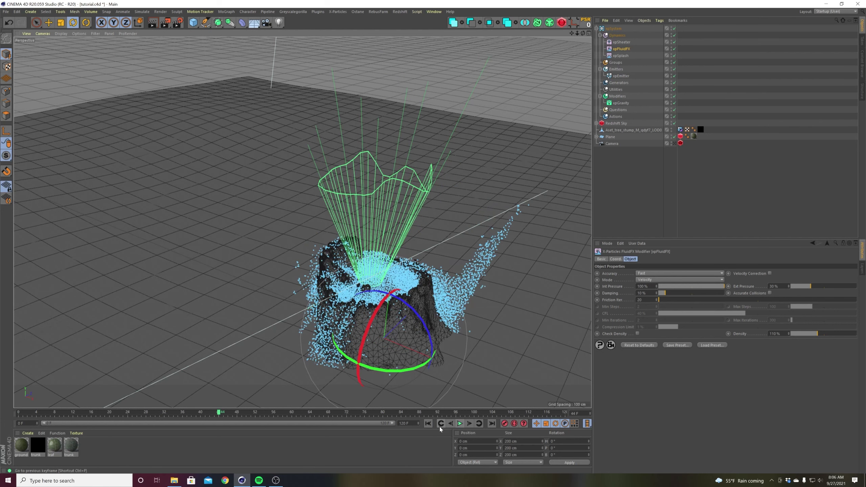
left_click(429, 424)
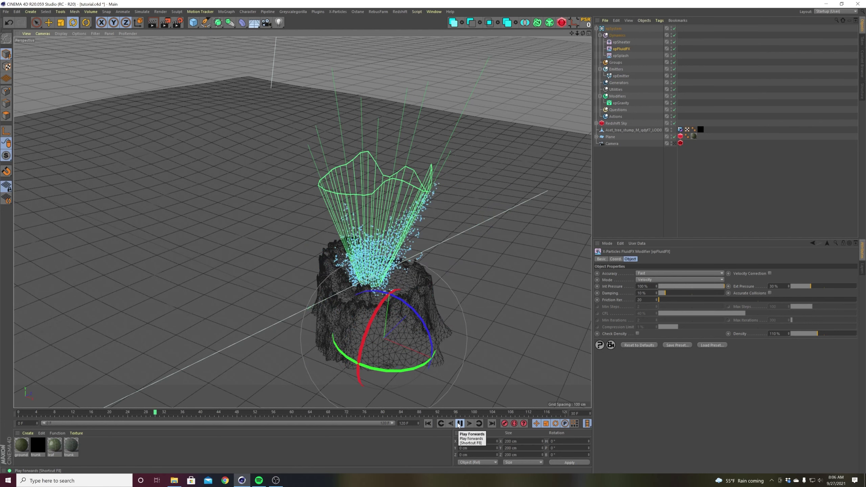
left_click(457, 423)
left_click(428, 424)
Play back the burst from a different angle, pause mid-splash to inspect the particles around the stump, and return to the first frame.
mouse_move(404, 342)
left_mouse_down("alt")
mouse_move(393, 330)
mouse_move(386, 342)
mouse_move(403, 332)
left_mouse_up("alt")
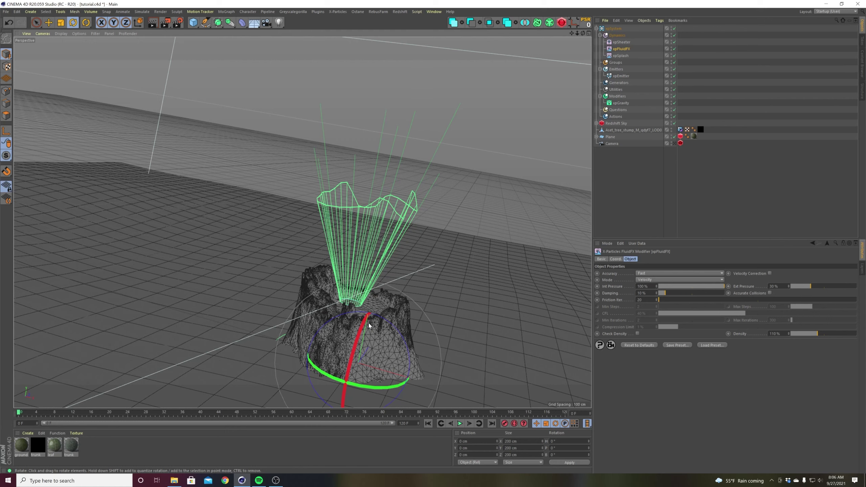
left_click_drag(369, 323, 440, 410)
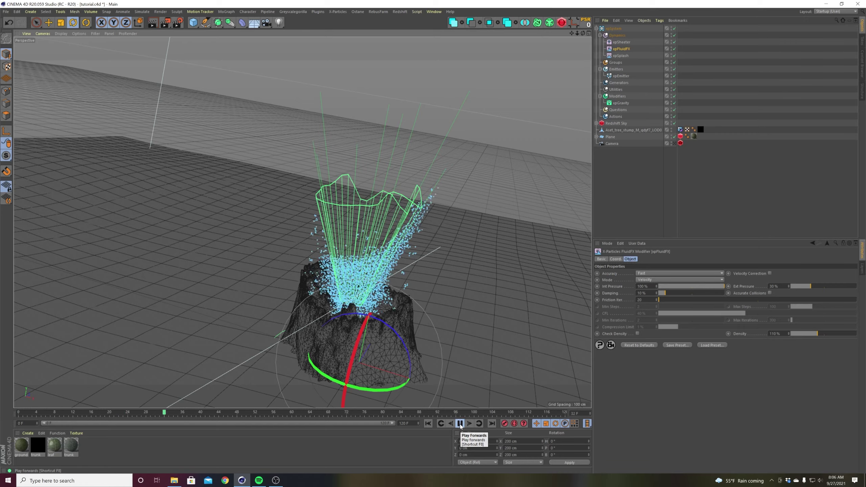
key("F8")
left_click_drag(390, 294, 346, 271, "alt")
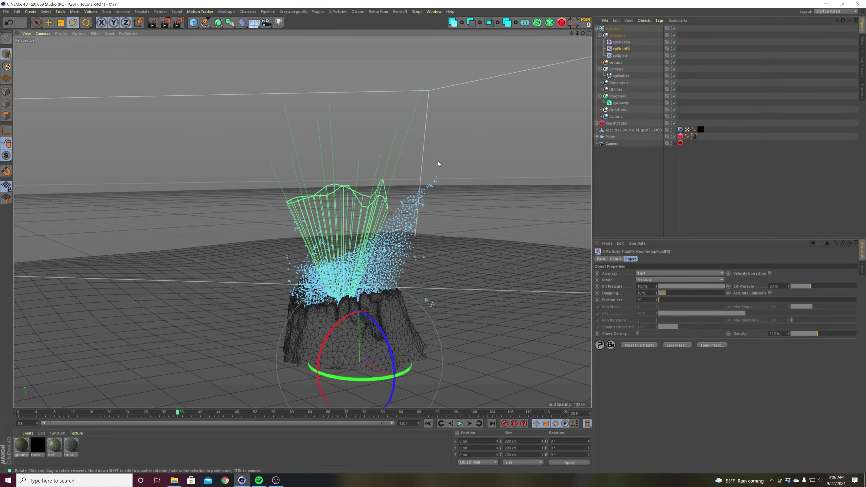
left_click_drag(375, 341, 318, 335, "alt")
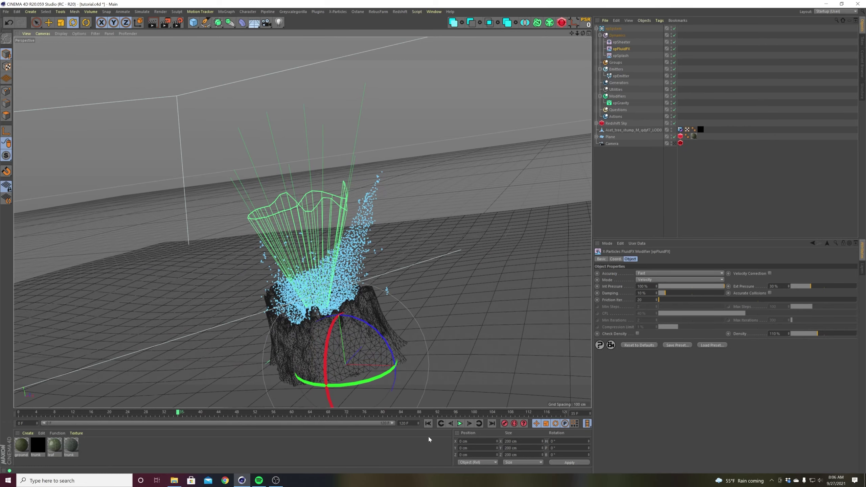
left_click(428, 424)
Select the xpSplash and examine its spline handles above the stump from several angles.
left_click_drag(390, 316, 405, 307, "alt")
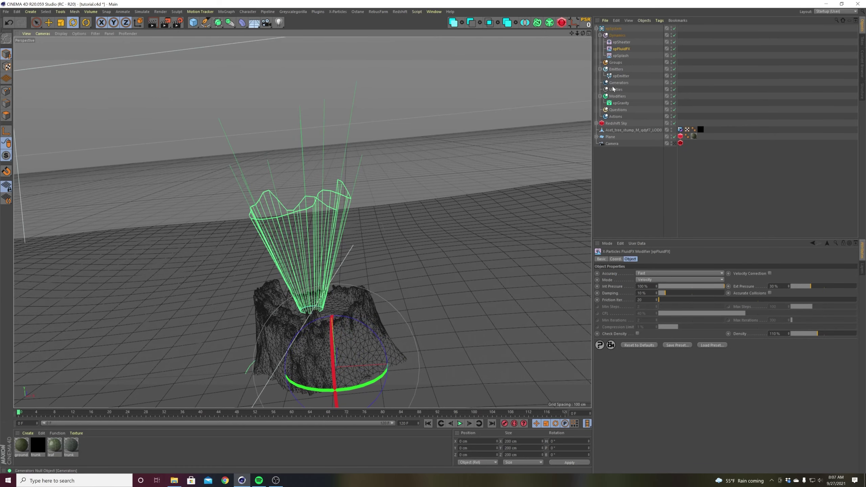
left_click(621, 55)
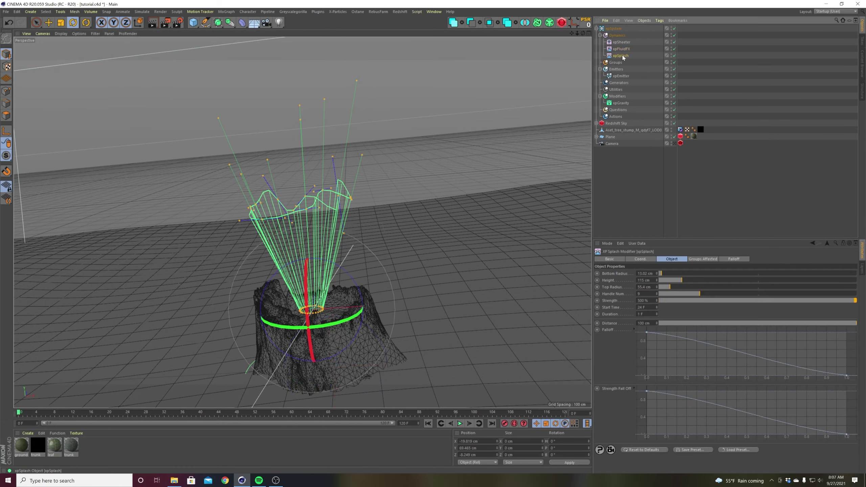
left_click_drag(338, 277, 354, 266, "alt")
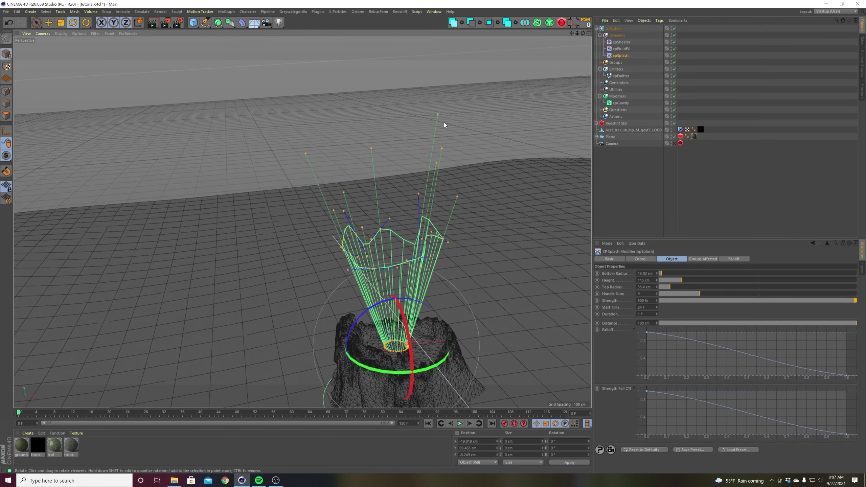
left_click_drag(422, 176, 332, 202, "alt")
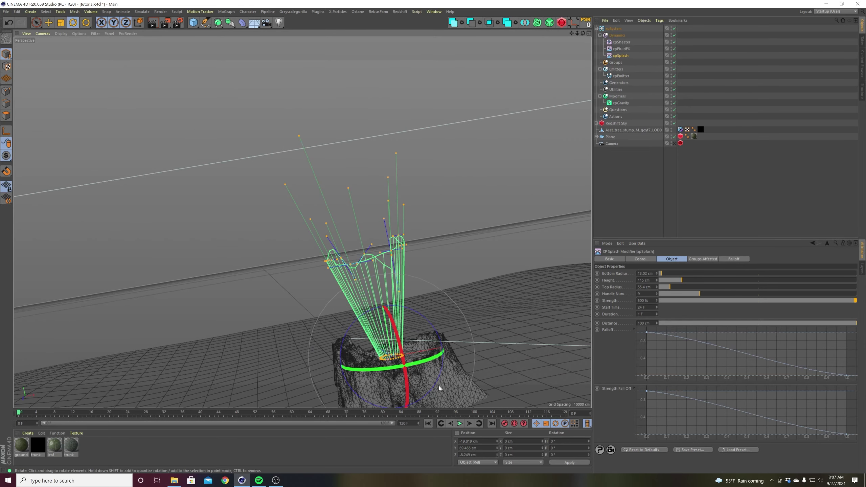
left_click_drag(438, 385, 512, 369, "alt")
Deselect all objects, play back the burst, inspect the paused splash from above and return to the first frame.
left_click(613, 229)
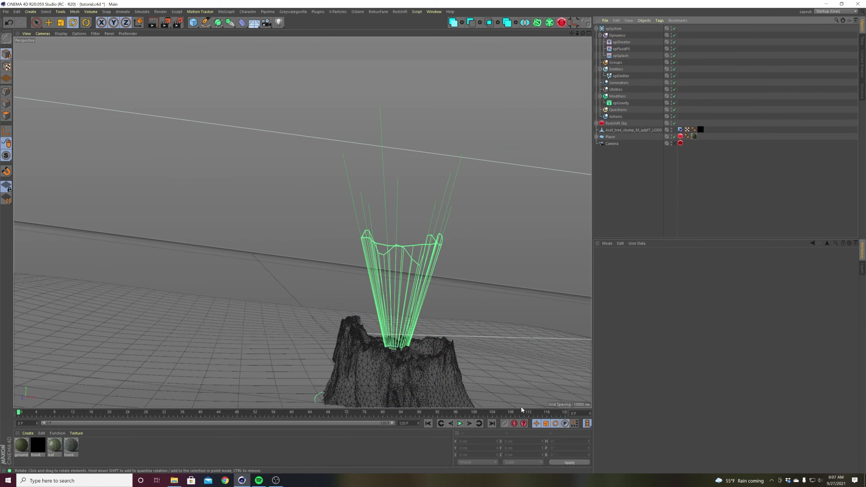
left_click(460, 423)
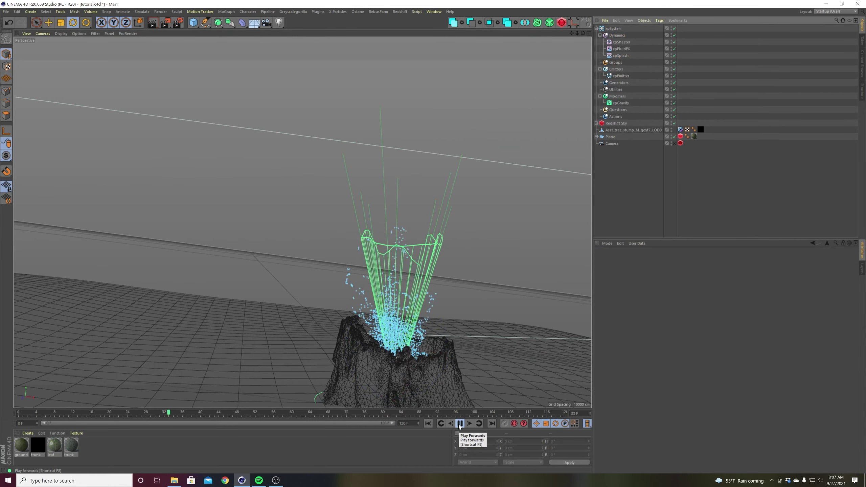
left_click(459, 423)
left_click_drag(426, 380, 424, 428, "alt")
left_click(428, 423)
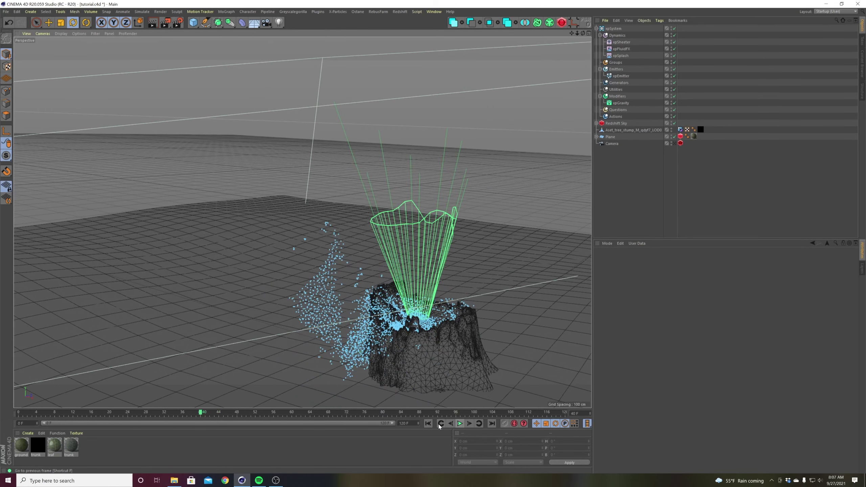
left_click(428, 424)
Try an xpSplash Strength of 800 % and play back the burst, returning to the first frame.
left_click_drag(434, 354, 444, 207, "alt")
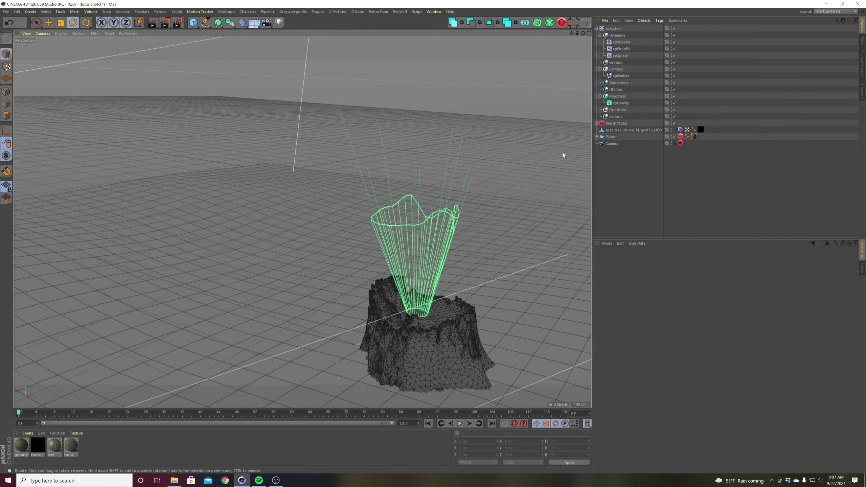
left_click(622, 42)
left_click(621, 55)
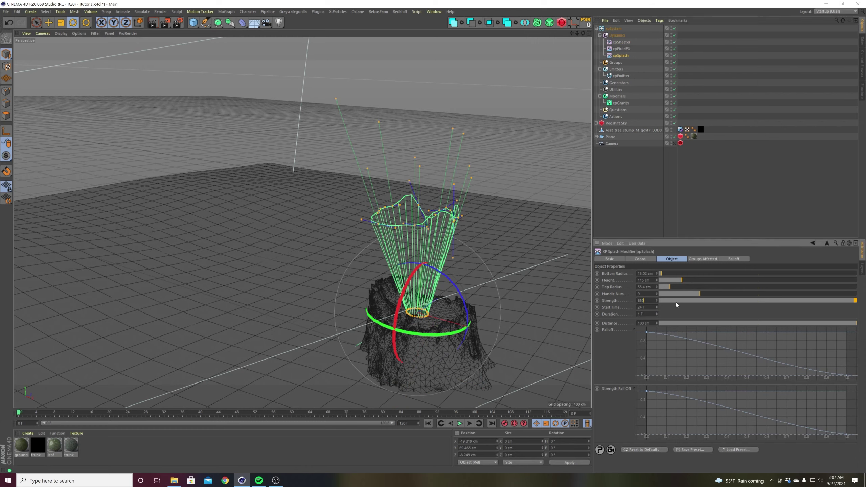
left_click(460, 423)
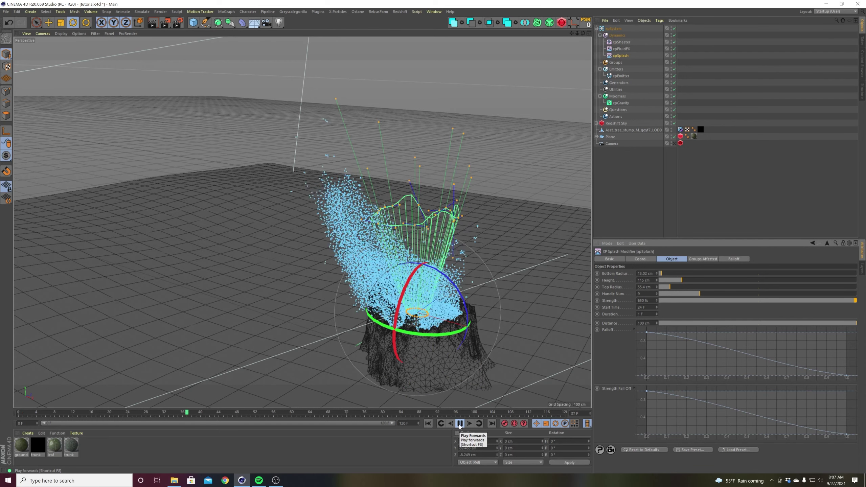
left_click(428, 424)
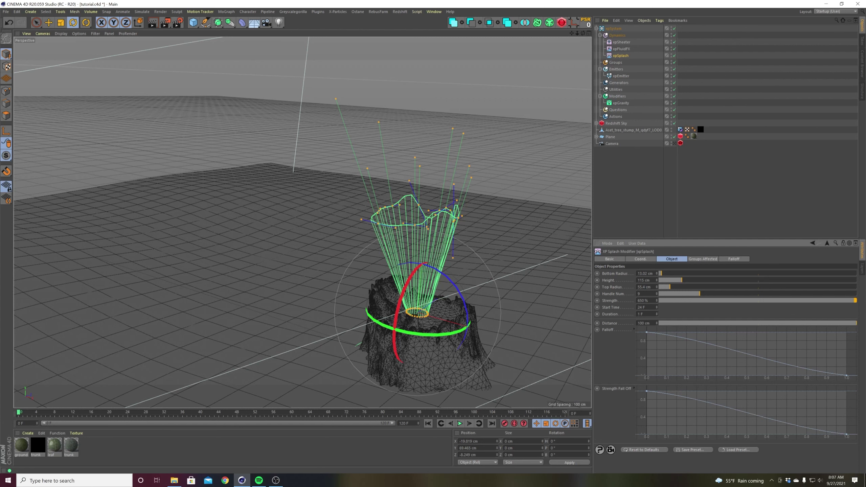
Check the emitter's emission settings, set the xpSplash's Duration to 2 F and play back the burst.
left_click(621, 76)
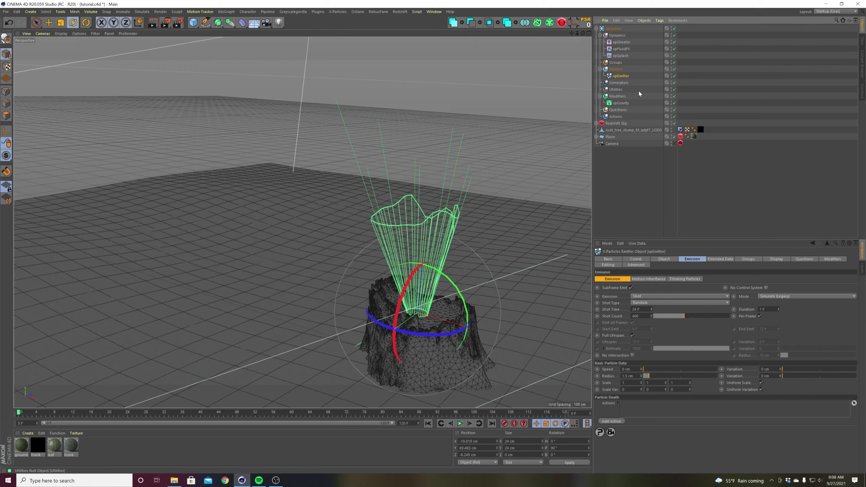
left_click(623, 55)
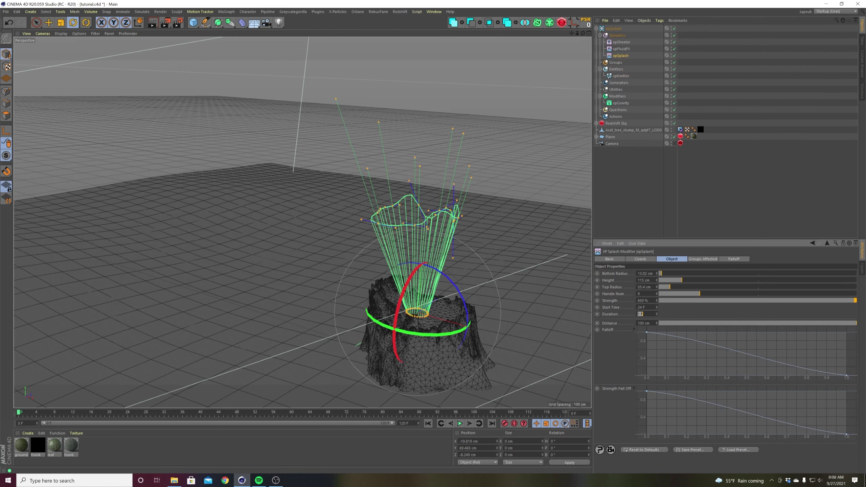
left_click(460, 424)
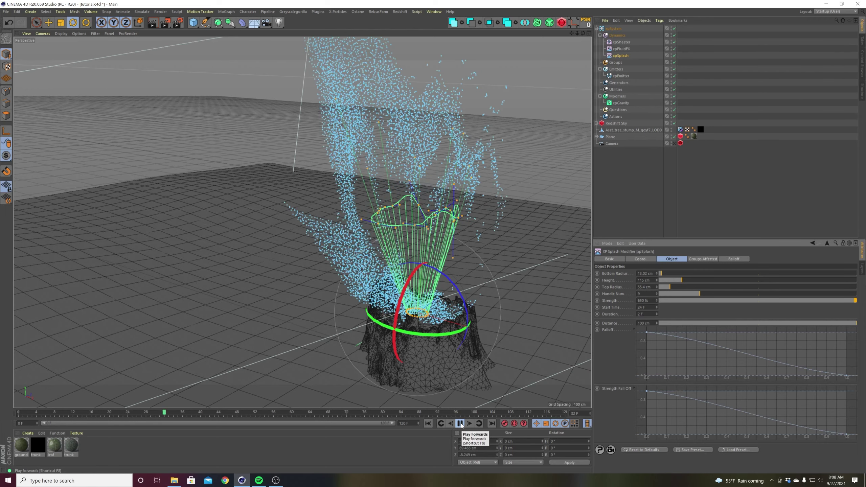
left_click(461, 423)
left_click(428, 424)
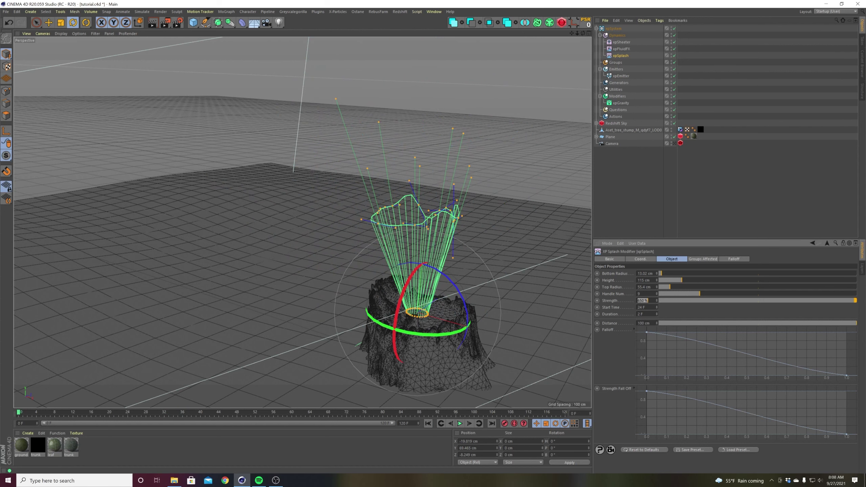
Try xpSplash Strengths of 100 % and 300 %, playing back the burst at each and returning to the first frame.
key("Return")
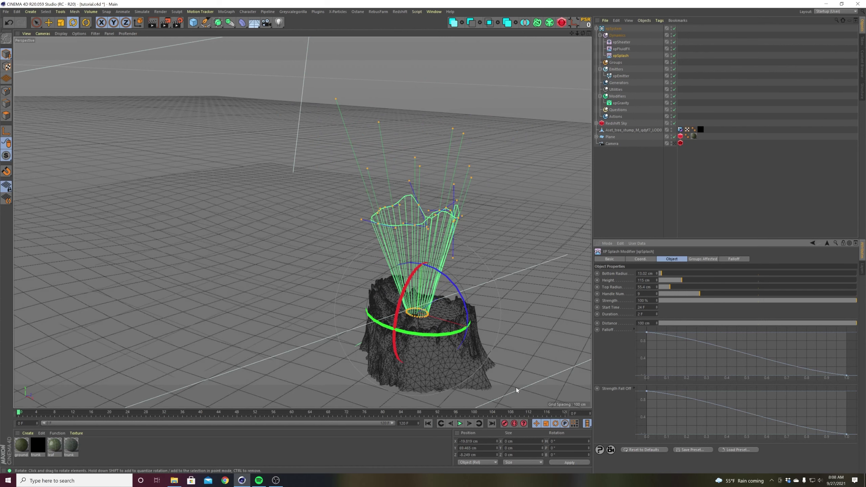
left_click(461, 424)
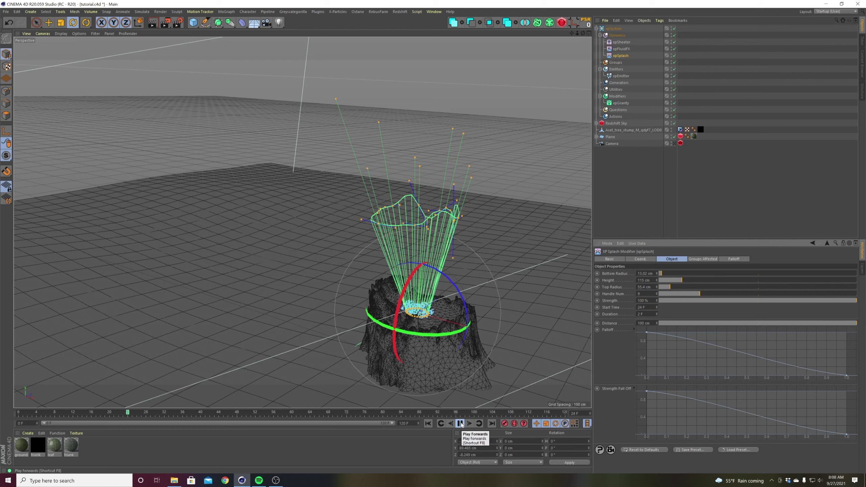
left_click(460, 423)
left_click(428, 424)
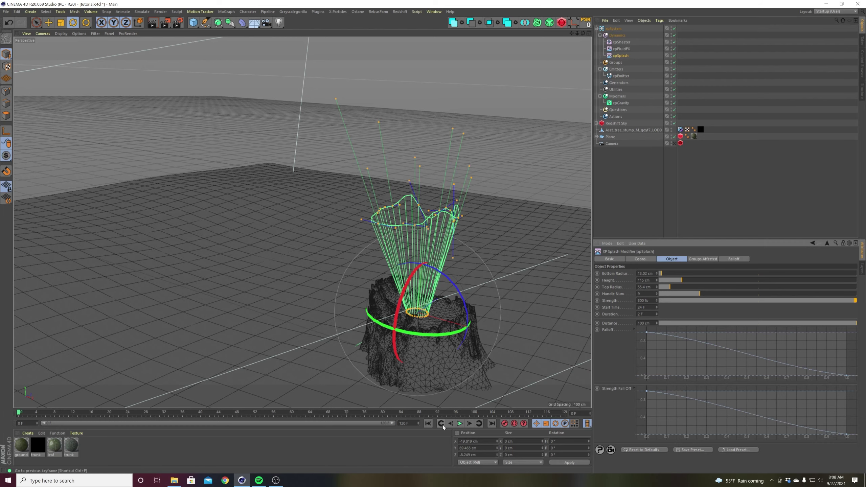
left_click(459, 424)
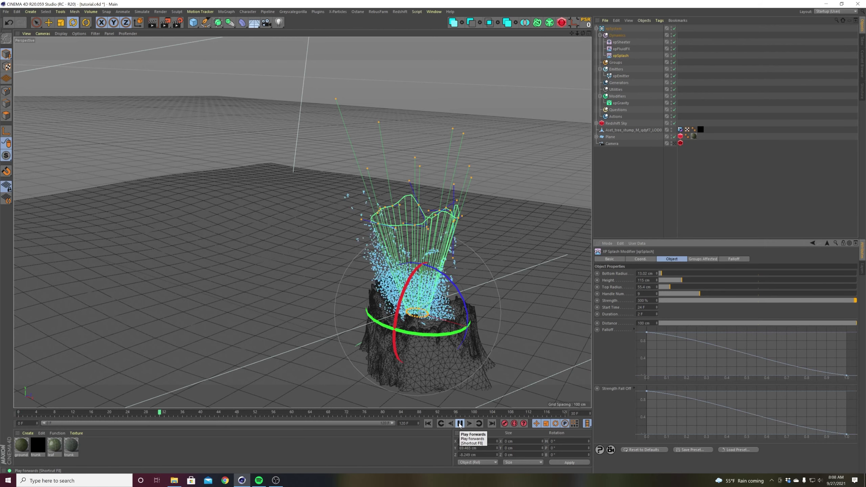
left_click(460, 423)
left_click(428, 424)
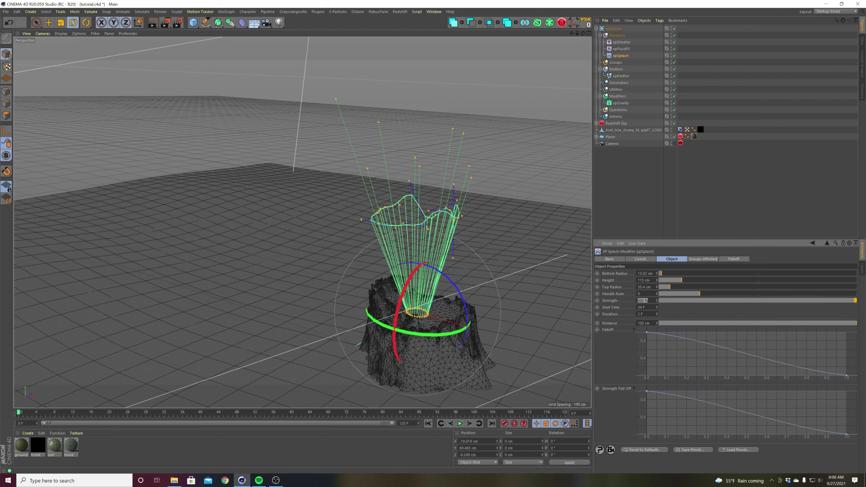
Try an xpSplash Strength of 400 % and play back the burst.
key("Return")
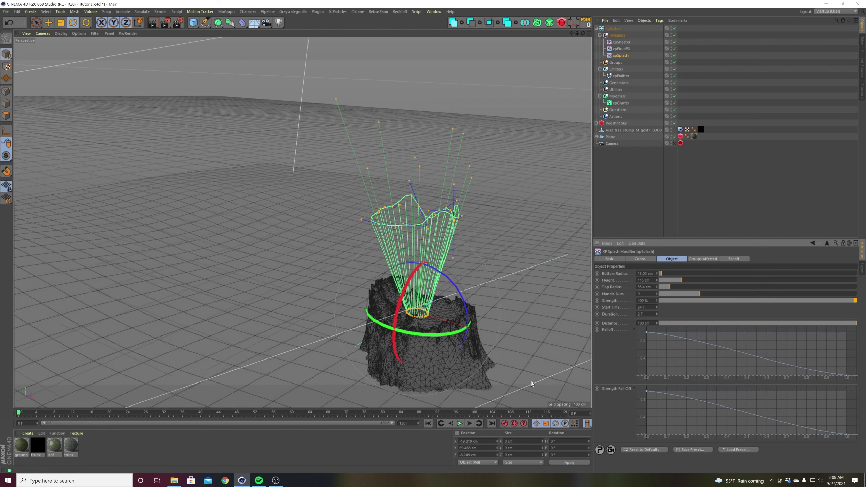
left_click(460, 423)
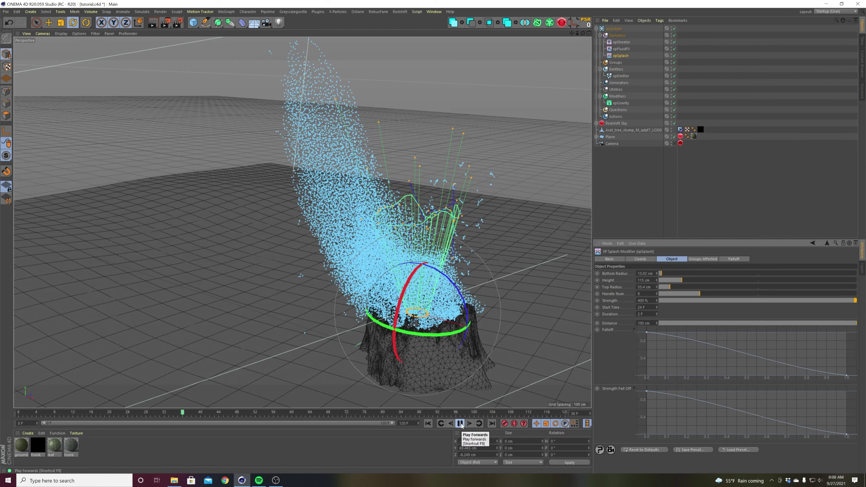
left_click(461, 423)
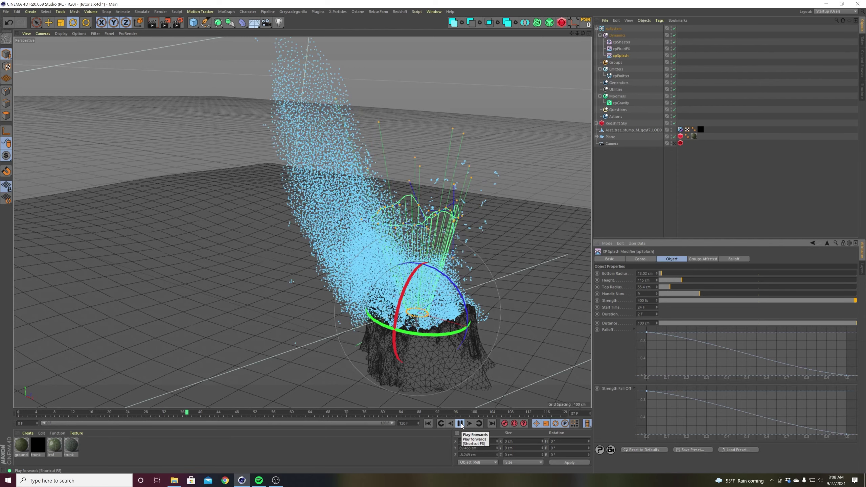
Set the xpSplash's Strength back to 300 % and play back the burst from the first frame.
left_click(428, 424)
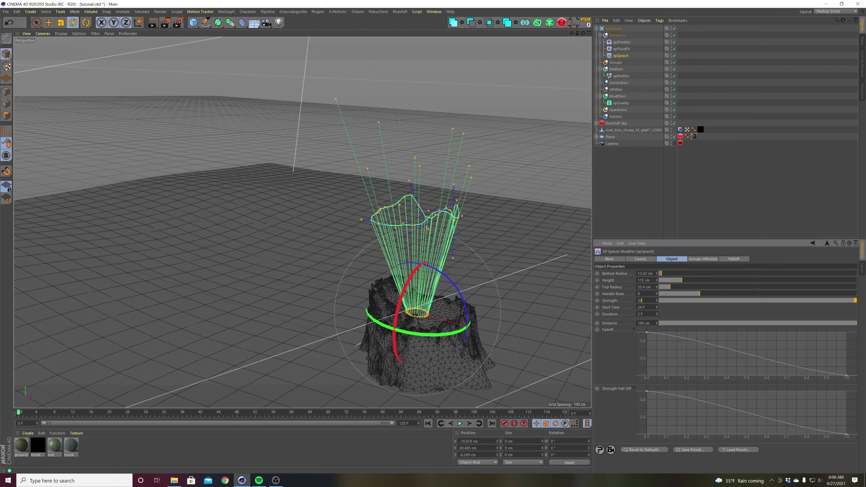
left_click(460, 423)
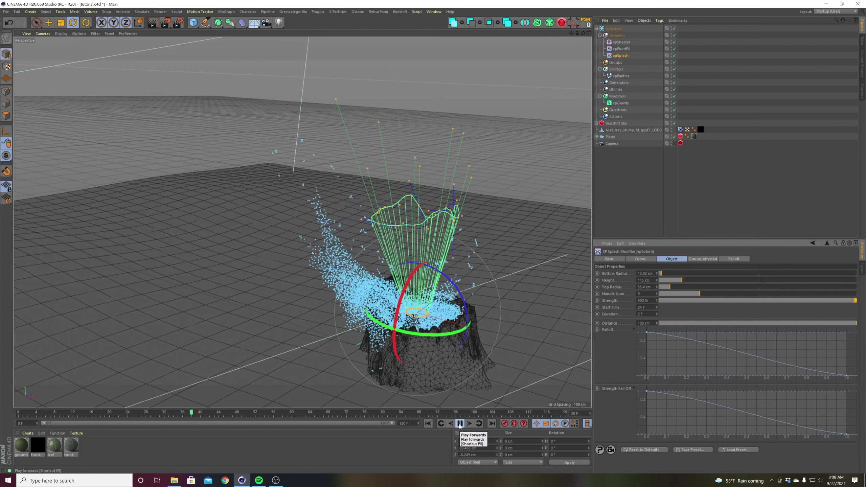
Replay the splash burst from the first frame, return to the start and examine the splash cone and stump from other angles.
left_click(428, 424)
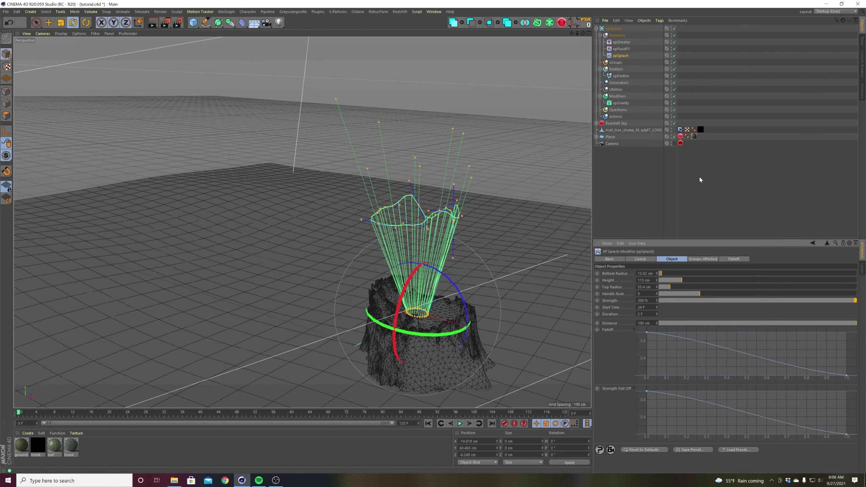
left_click(460, 424)
left_click(460, 424)
left_click_drag(427, 324, 444, 352, "alt")
left_click(428, 423)
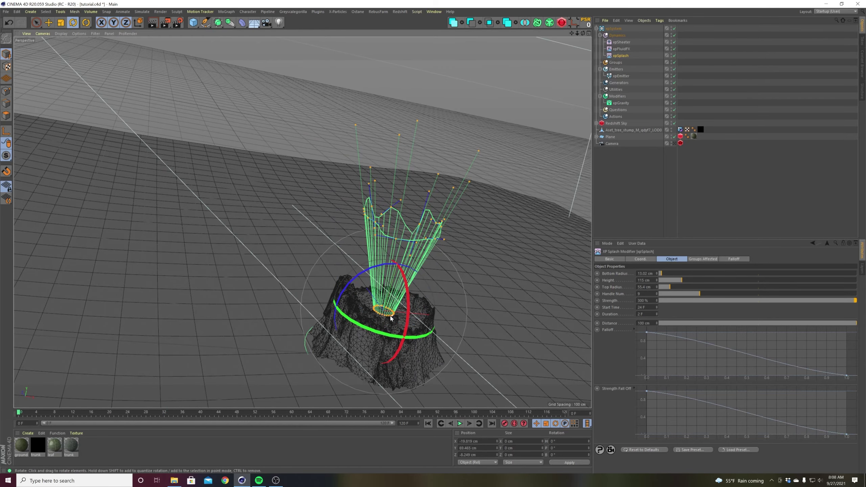
mouse_move(390, 316)
left_mouse_down("alt")
mouse_move(367, 336)
mouse_move(350, 333)
mouse_move(386, 322)
mouse_move(378, 309)
left_mouse_up("alt")
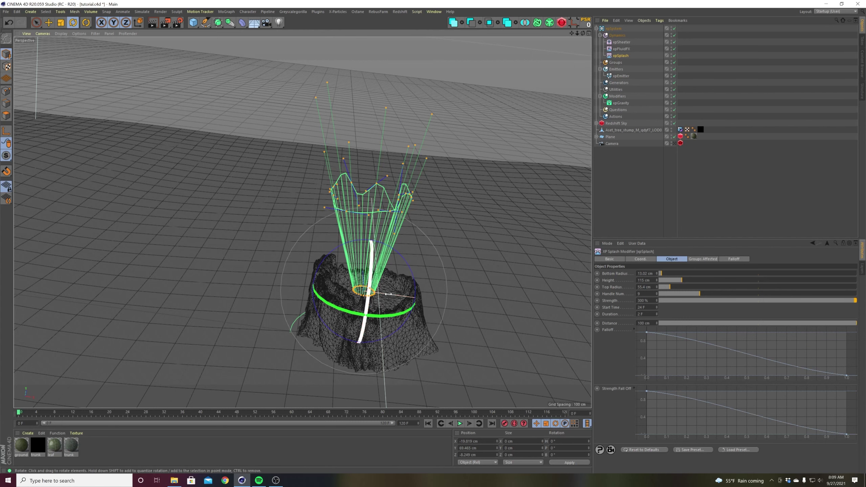
left_click_drag(376, 306, 351, 295, "alt")
left_click(779, 204)
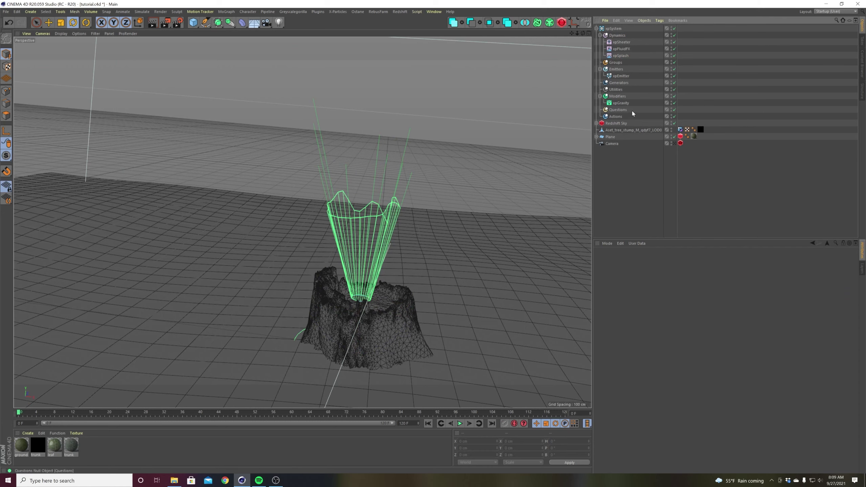
Keyframe the xpEmitter's Retiming at 100 % on frame 24.
left_click(618, 77)
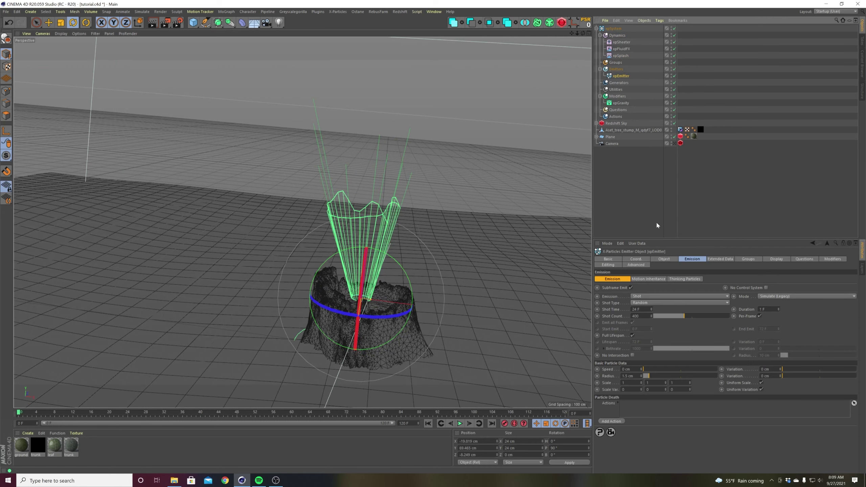
left_click(664, 259)
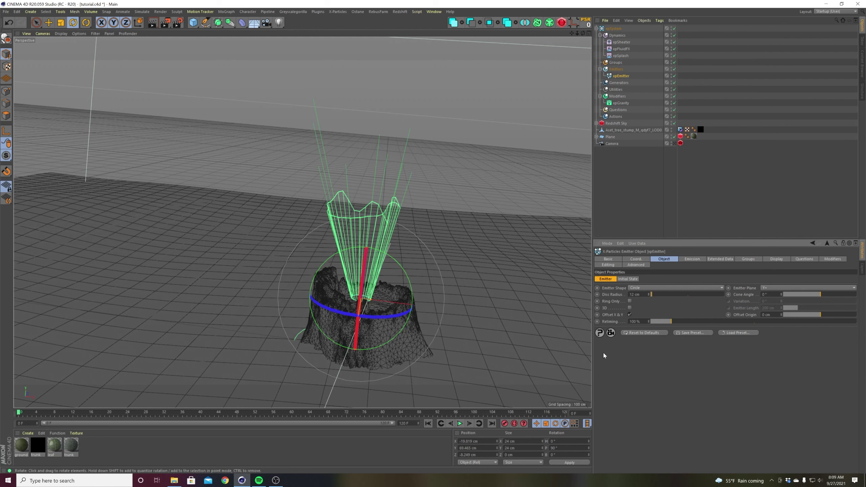
left_click_drag(111, 414, 128, 416)
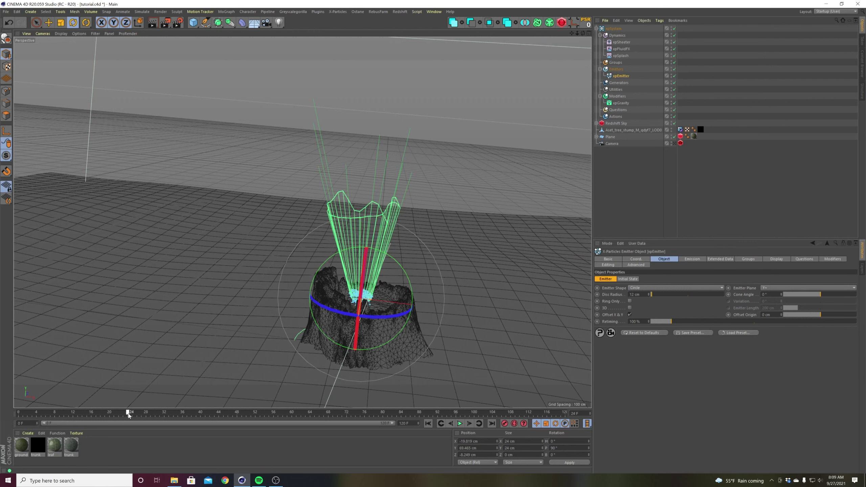
left_click(597, 321, "ctrl")
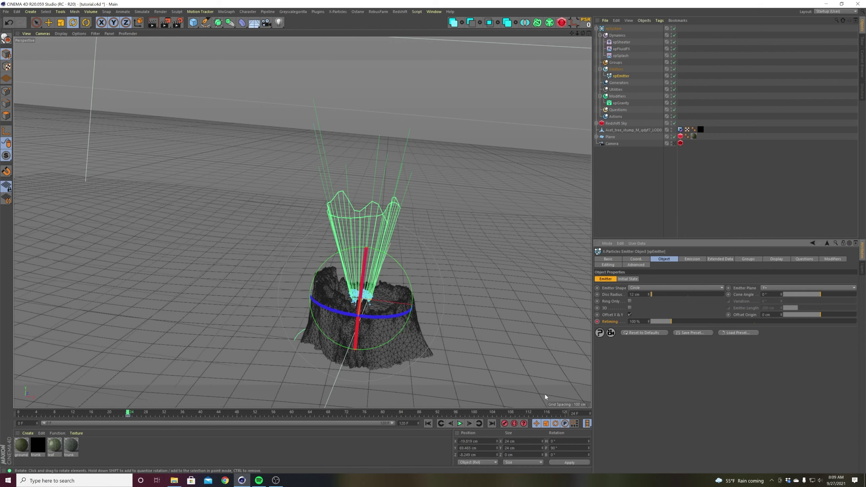
Advance to frame 26 and set the xpEmitter's Retiming to 2 %.
left_click(470, 424)
left_click(470, 424)
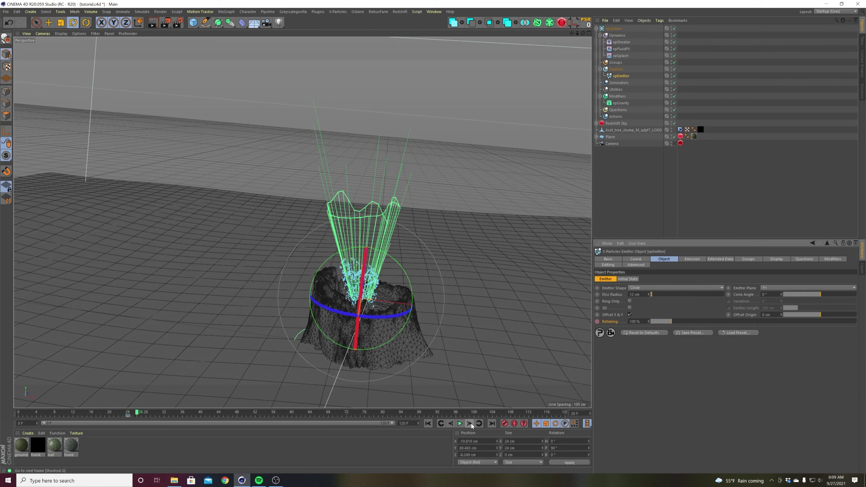
double_click(634, 322)
type("2")
key("Return")
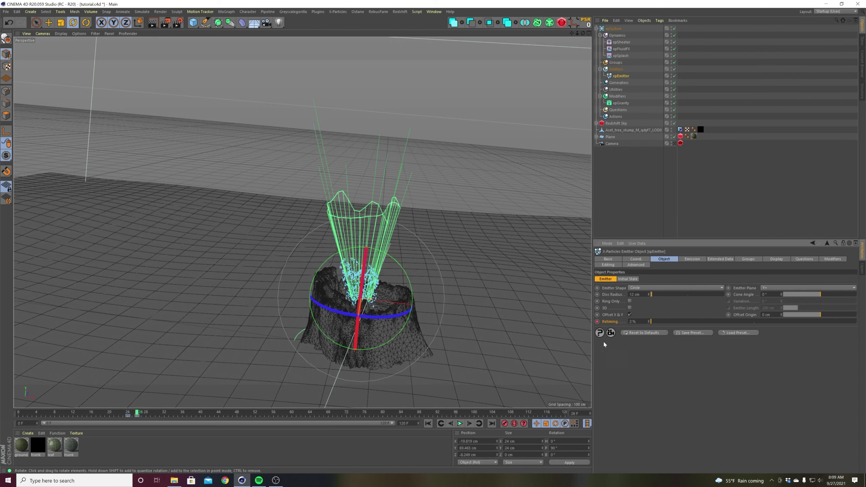
Deselect the emitter and play back the retimed burst from the first frame.
left_click(699, 225)
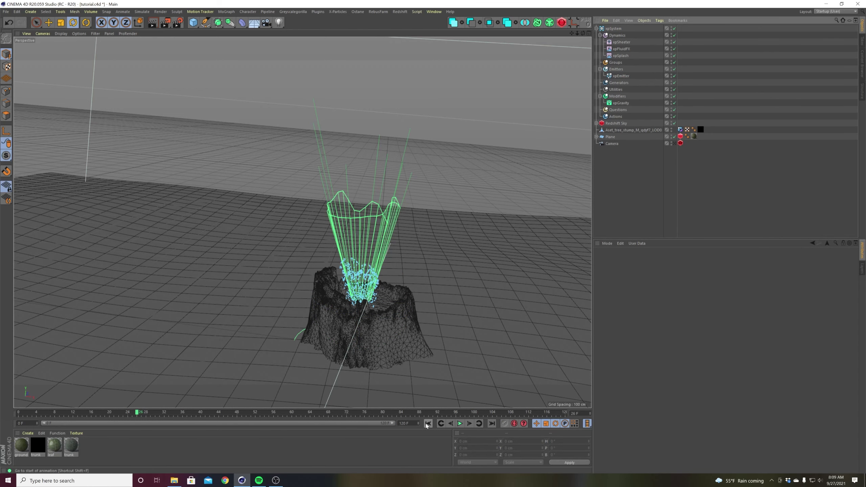
left_click(428, 424)
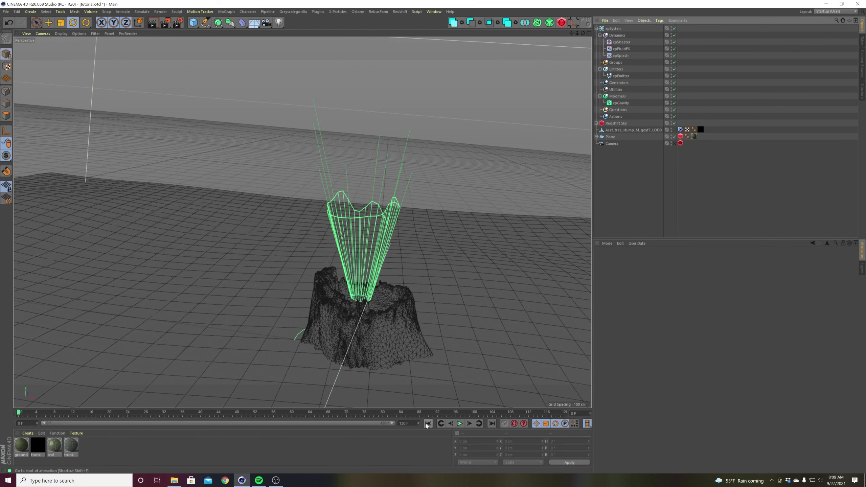
left_click(460, 424)
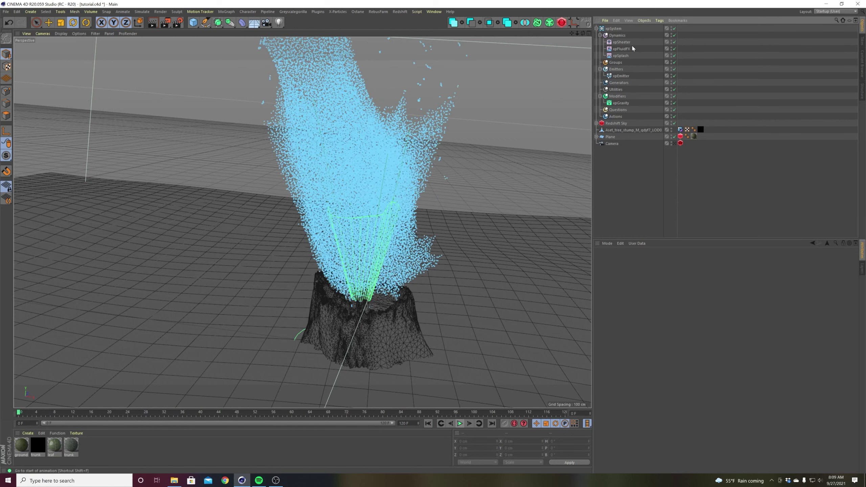
Set the xpSplash modifier's strength to 300% and play the simulation from the first frame.
left_click(428, 424)
left_click(619, 75)
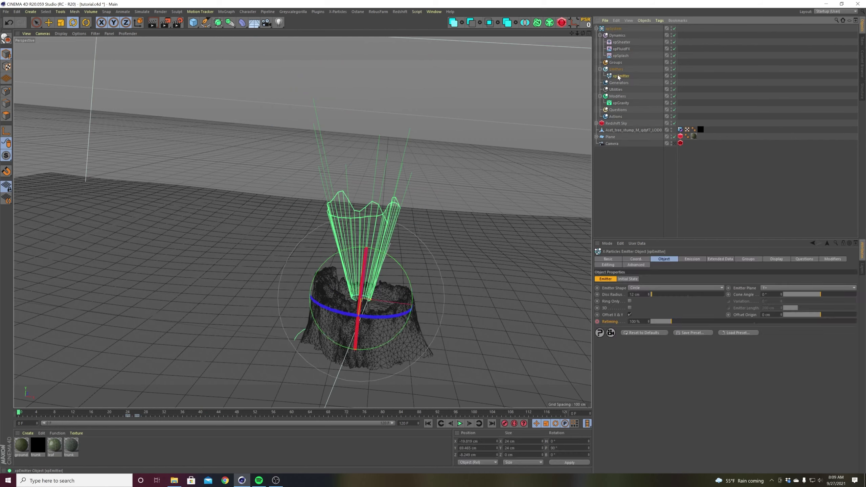
left_click(620, 55)
left_click(642, 314)
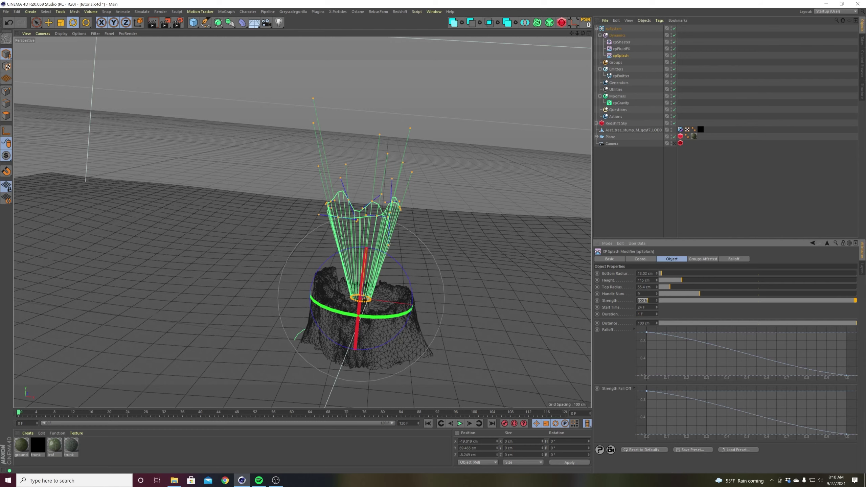
left_click(459, 424)
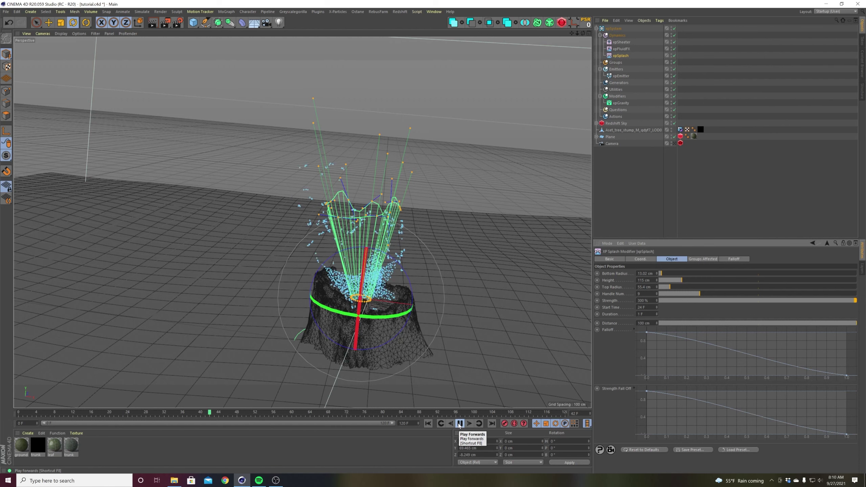
left_click(459, 424)
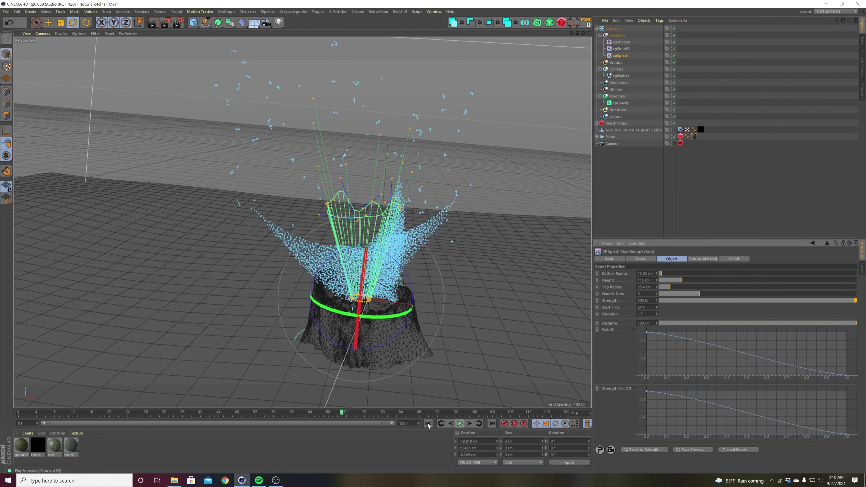
Try a splash strength of 150% and play the simulation from the start.
left_click(427, 423)
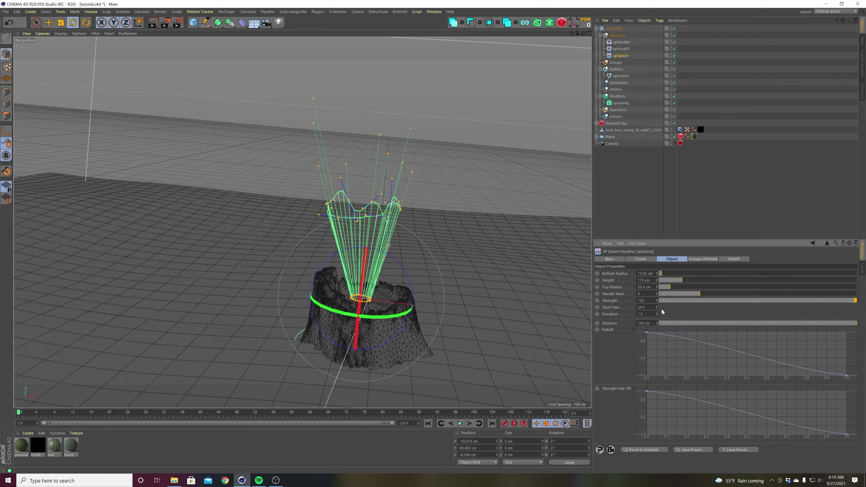
key("Return")
left_click(460, 424)
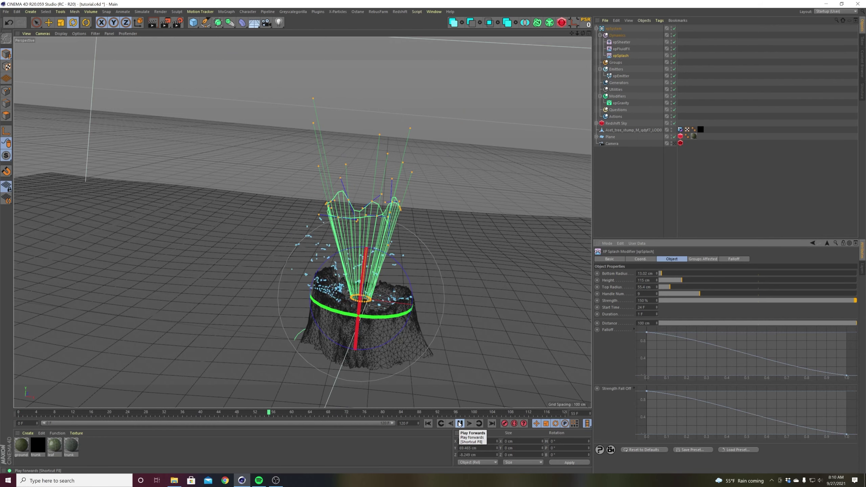
left_click(460, 424)
Try a splash strength of 200% and replay the simulation.
left_click(428, 423)
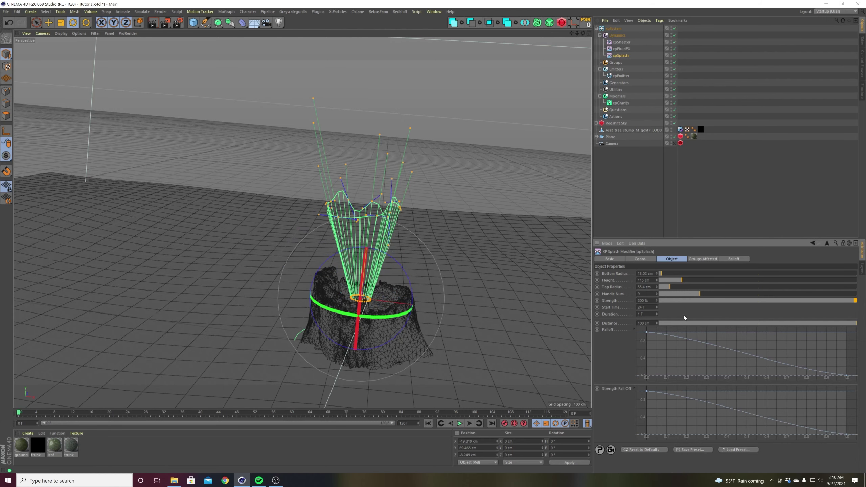
left_click(460, 424)
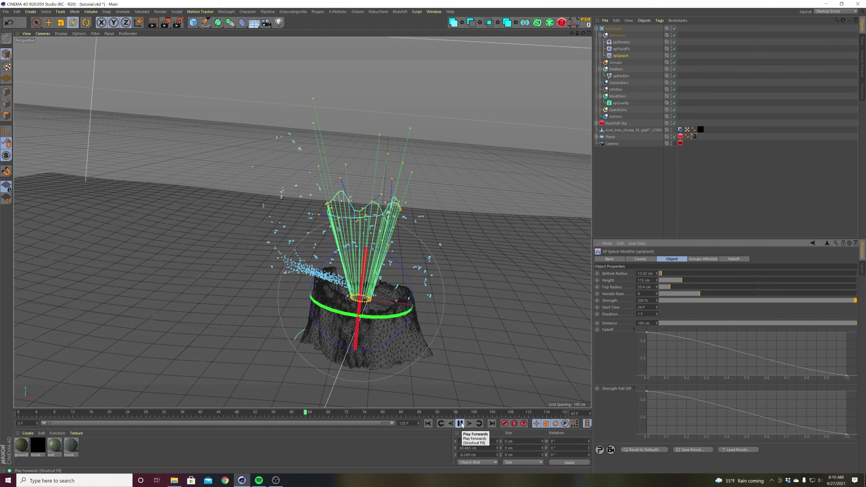
left_click(460, 423)
Set the splash strength back to 300% and play the simulation from the first frame.
left_click(428, 422)
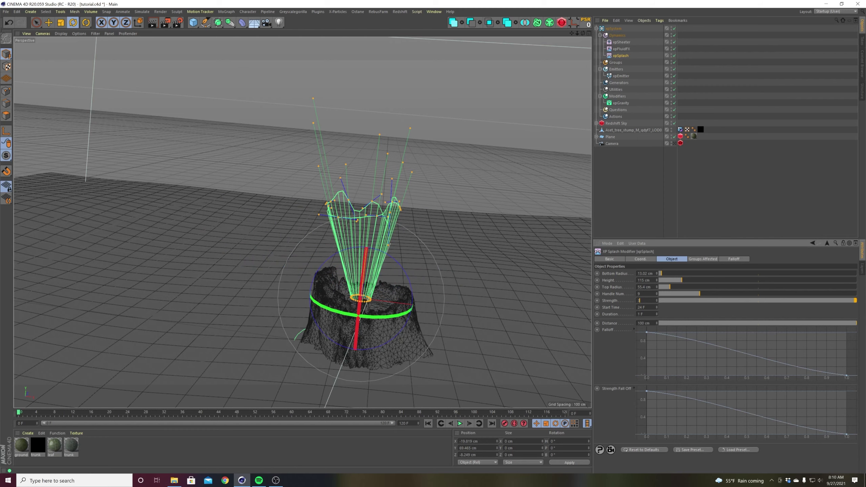
key("Return")
left_click(460, 424)
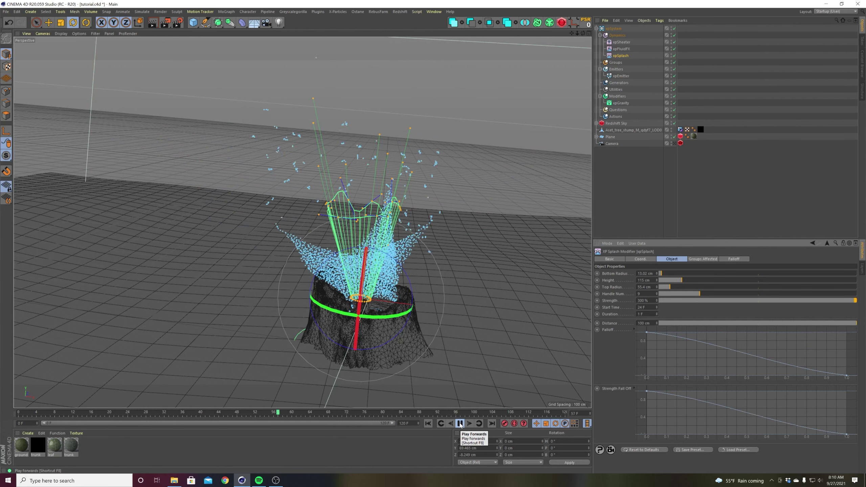
left_click(460, 424)
Replay the splash simulation from the first frame and examine its shape above the tree stump from several angles.
mouse_move(389, 341)
left_mouse_down("alt")
mouse_move(446, 346)
mouse_move(426, 367)
mouse_move(381, 323)
mouse_move(381, 339)
left_mouse_up("alt")
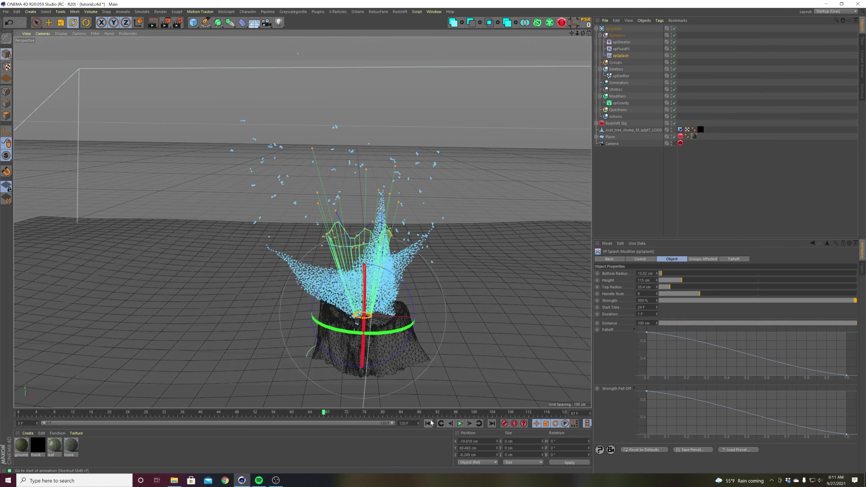
left_click(428, 423)
left_click(459, 423)
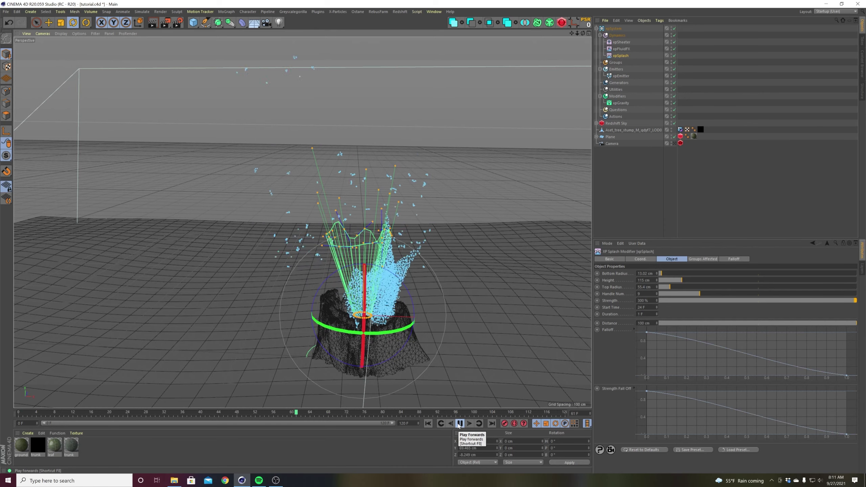
left_click(460, 423)
left_click(428, 424)
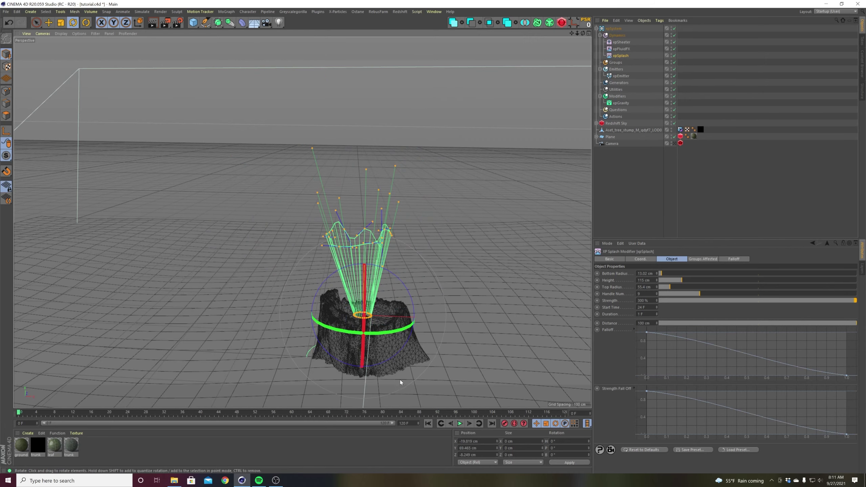
left_click_drag(352, 347, 375, 341, "alt")
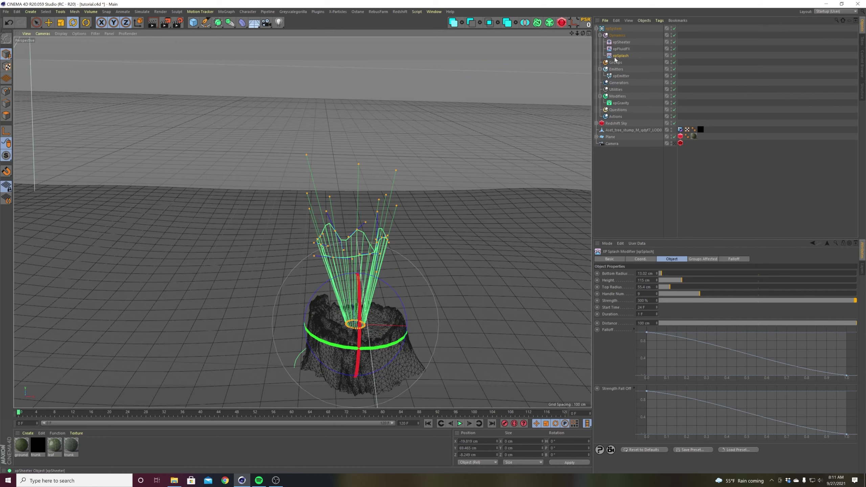
left_click(459, 424)
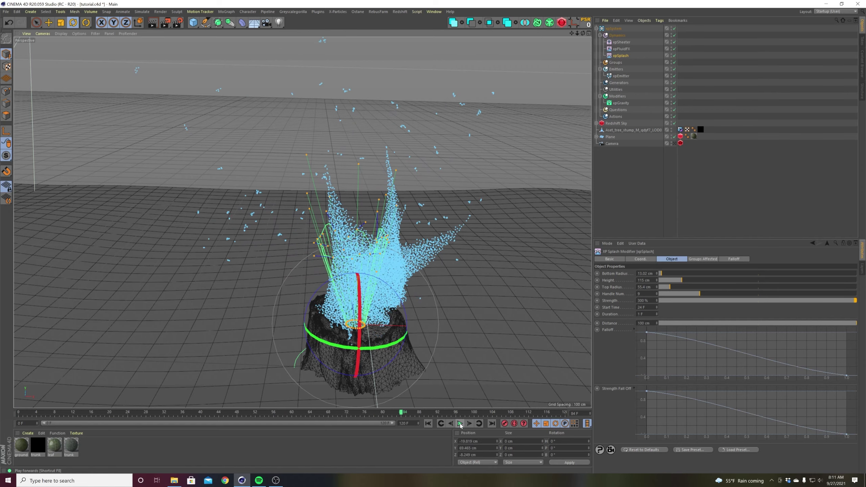
left_click(460, 425)
left_click_drag(381, 280, 361, 327, "alt")
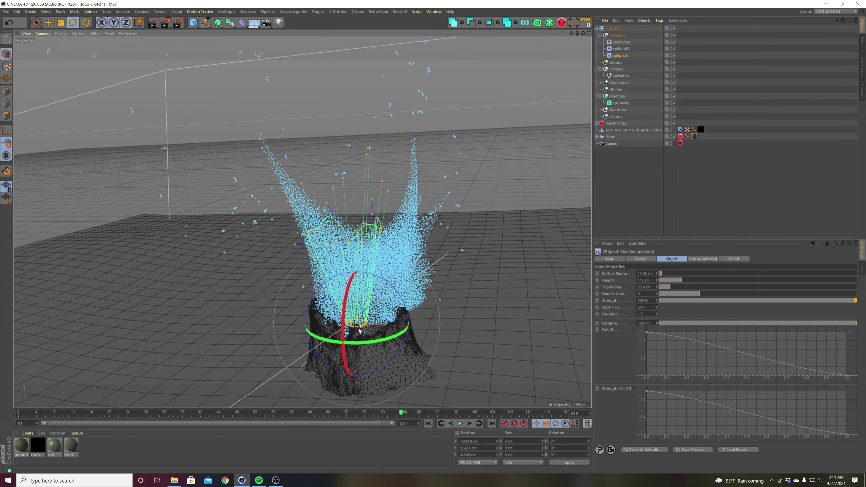
Add an xpOVDBMesher generator to the particle system and assign xpEmitter as its source.
left_click(705, 206)
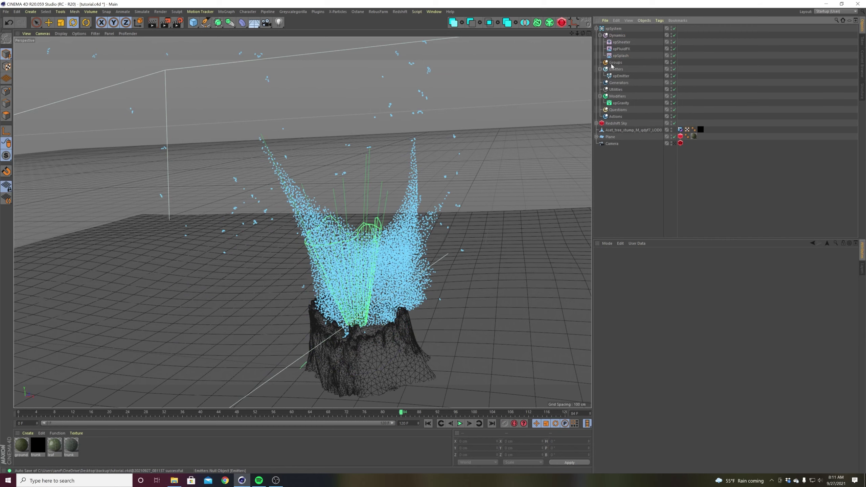
left_click(618, 83)
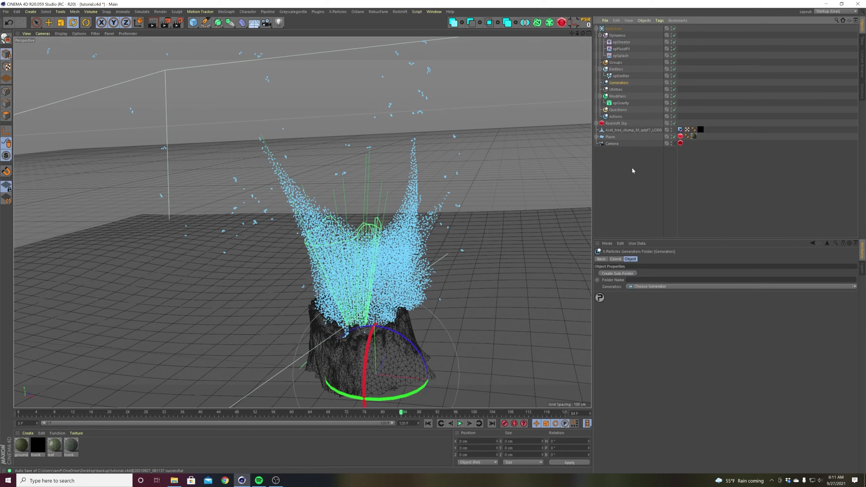
left_click(657, 286)
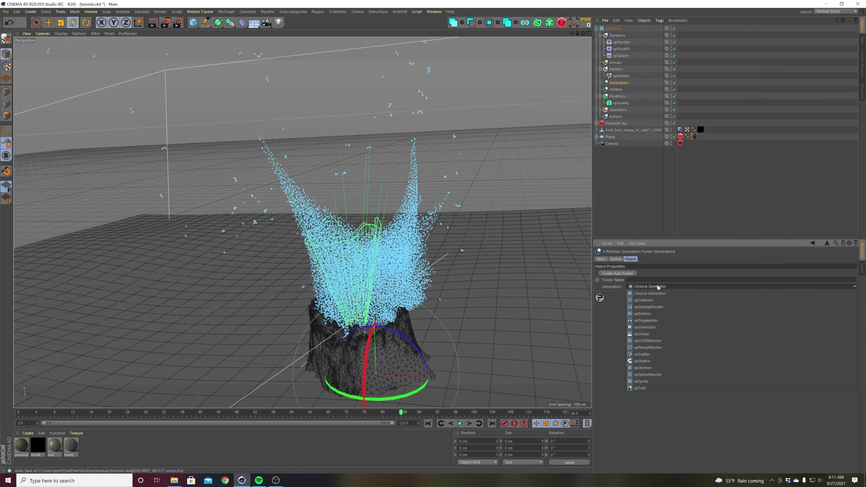
left_click(649, 340)
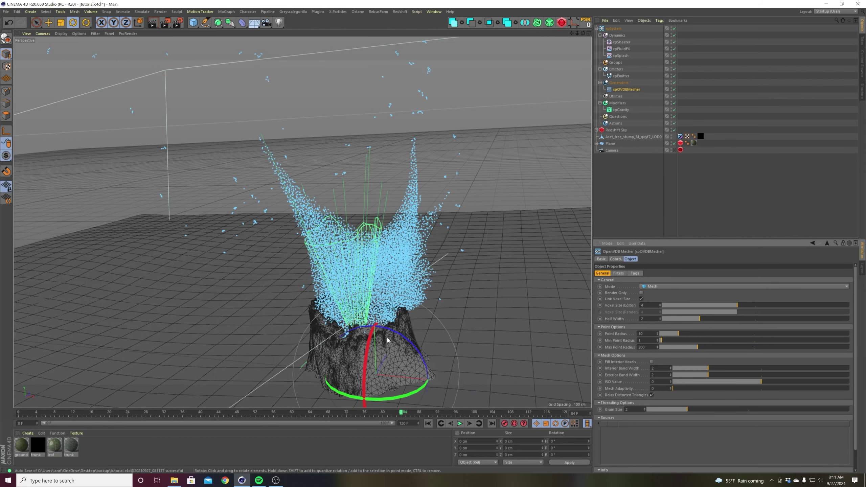
left_click_drag(390, 340, 395, 334, "alt")
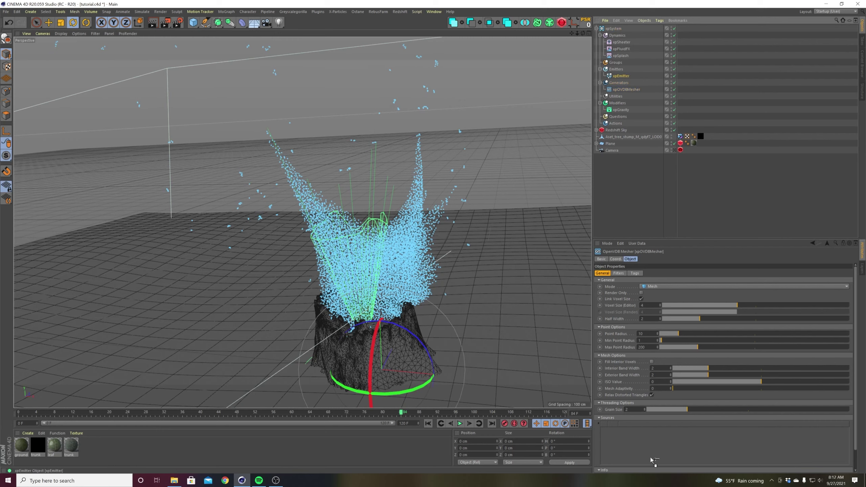
left_click_drag(652, 461, 651, 457)
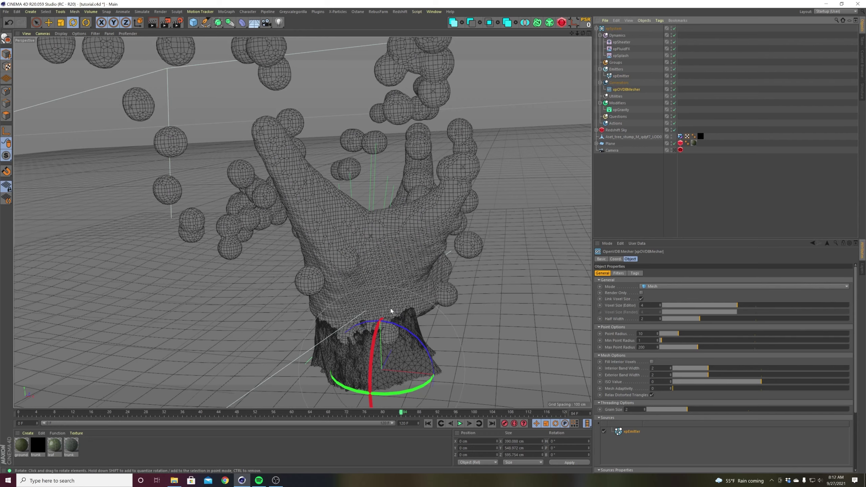
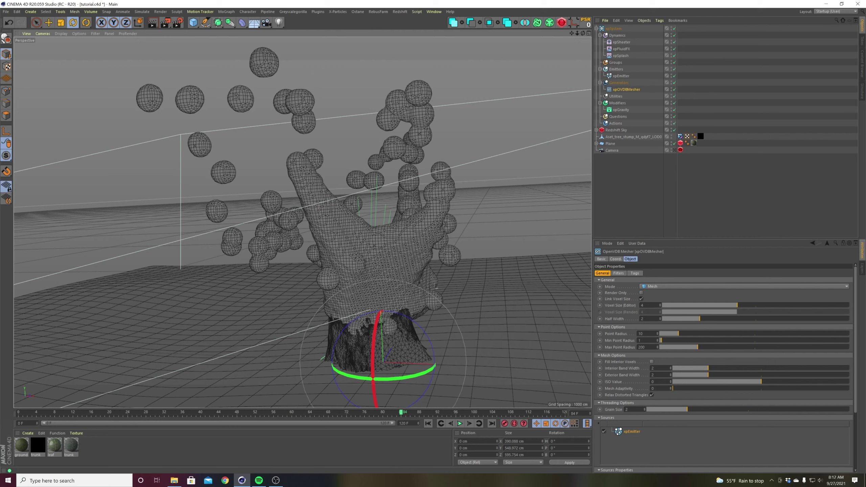
Set the mesher's point radius to 4, try 3, undo that change and enter 4 again.
type("4")
key("Return")
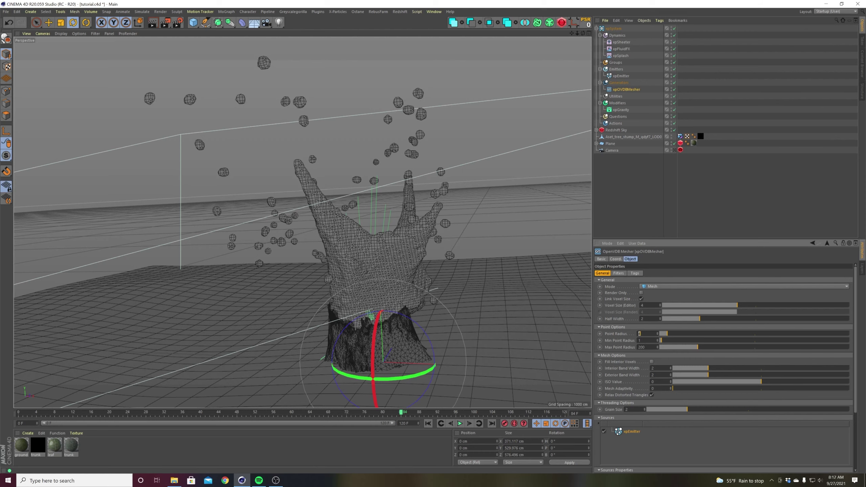
type("3")
key("Return")
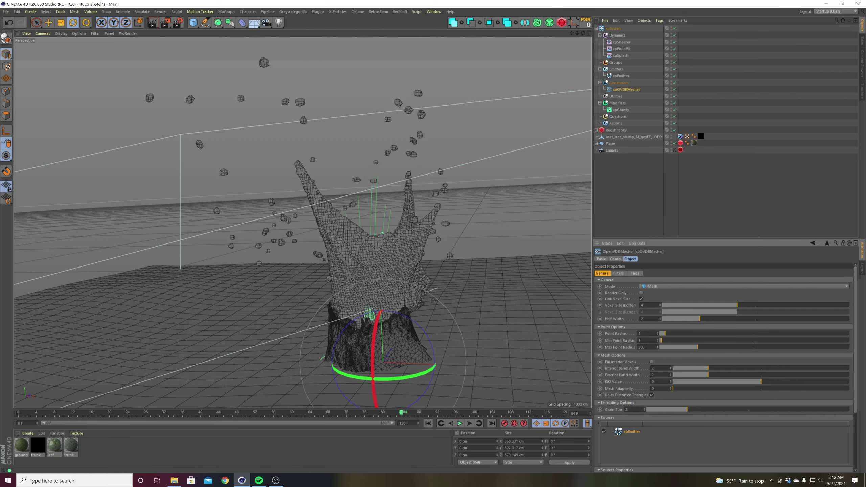
key("ctrl+z")
double_click(644, 334)
type("4")
key("Return")
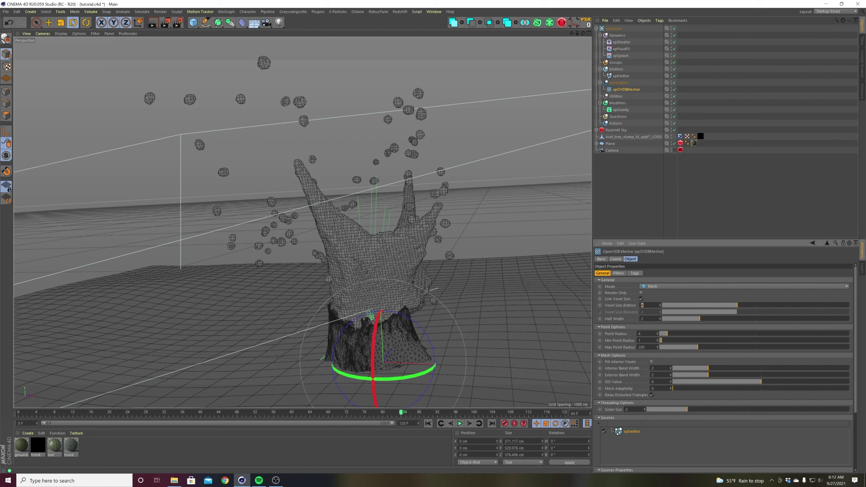
Set the mesher's editor voxel size to 3 and, after trying 1 and 2, its point radius to 3.
type("3")
key("Return")
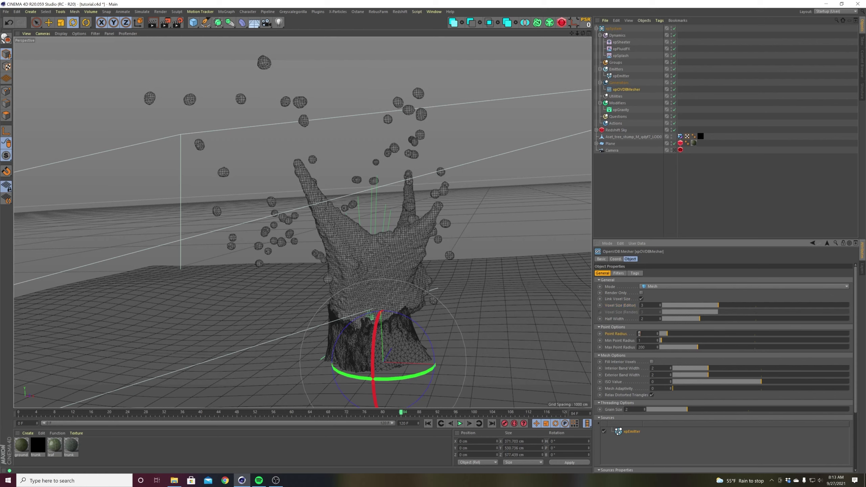
type("1")
key("Return")
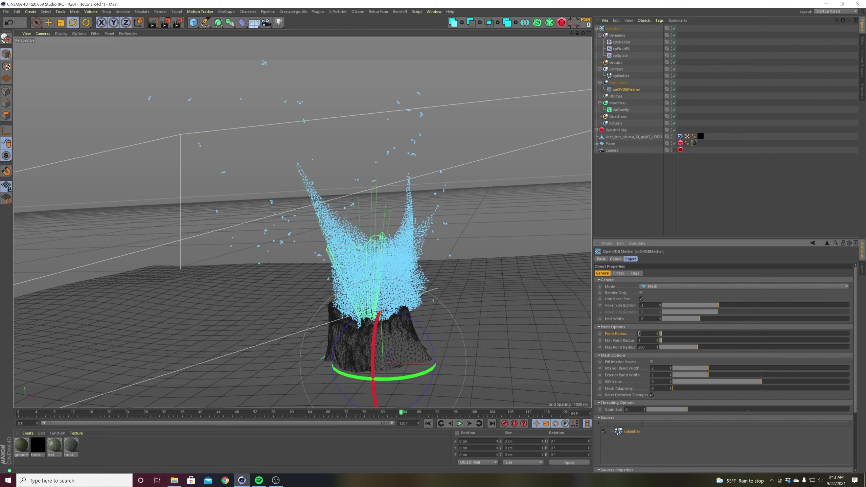
key("Return")
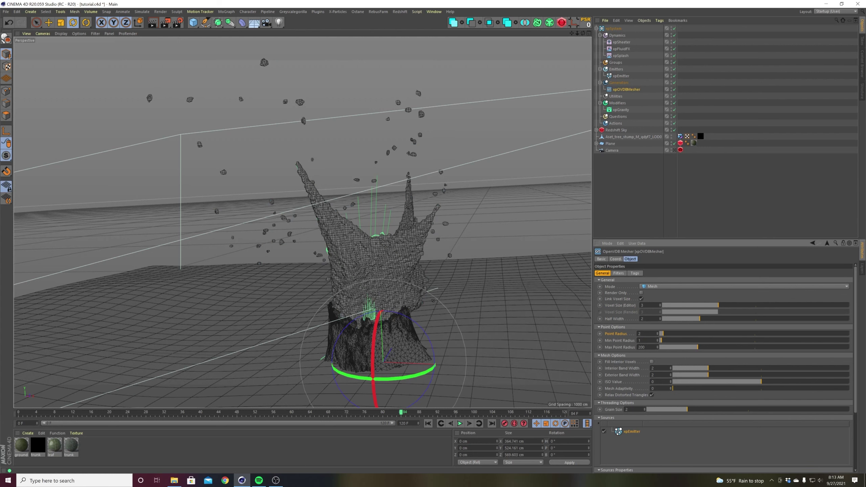
type("3")
key("Return")
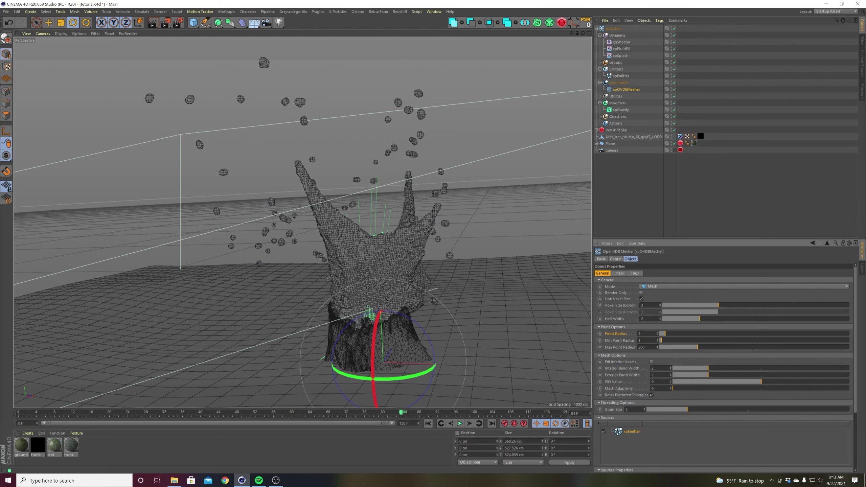
Reduce the mesher's editor voxel size to 2 and finally to 1, and inspect the refined splash mesh.
type("2")
key("Return")
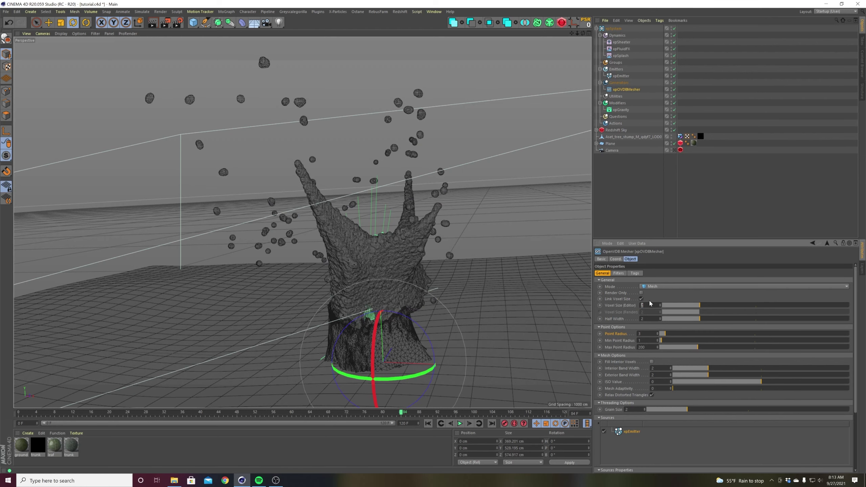
type("1")
key("Return")
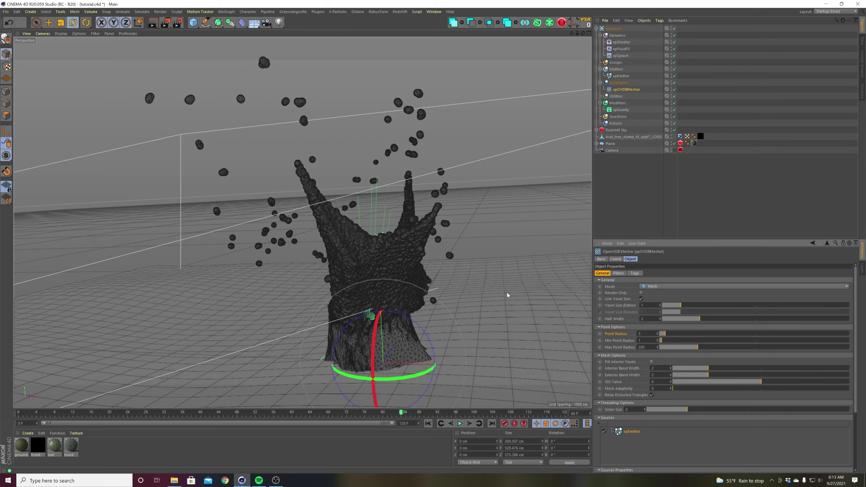
scroll(383, 263, "up", 2)
scroll(384, 266, "up", 3)
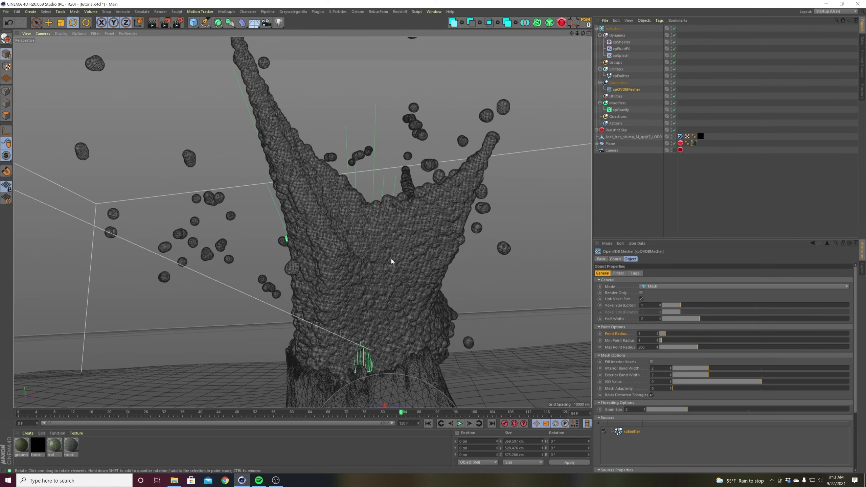
scroll(377, 273, "down", 5)
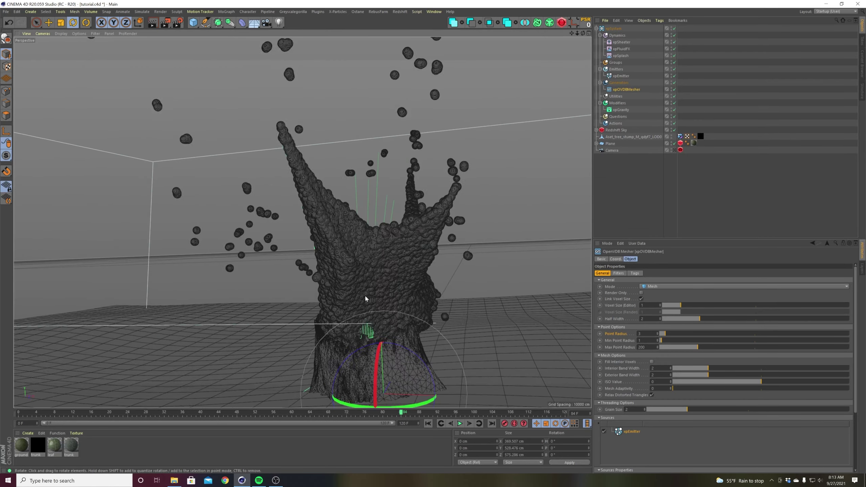
scroll(349, 309, "down", 2)
mouse_move(375, 312)
left_mouse_down("alt")
mouse_move(411, 285)
mouse_move(349, 305)
mouse_move(375, 303)
left_mouse_up("alt")
scroll(349, 305, "up", 2)
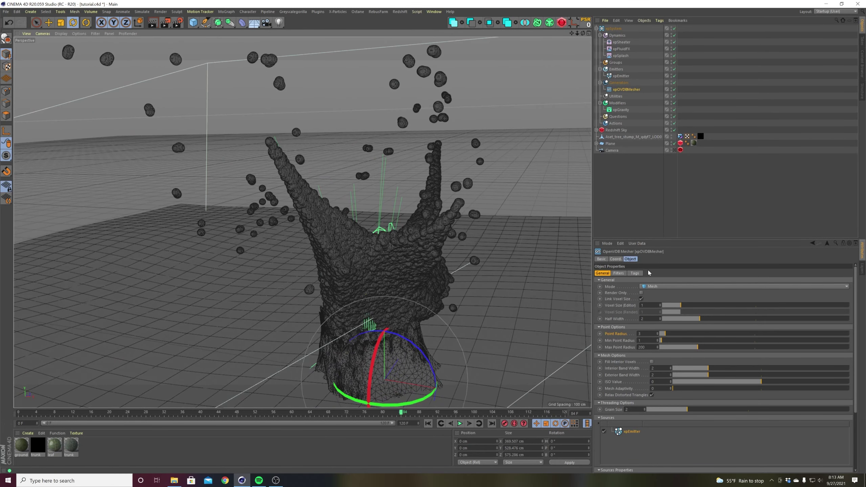
Set the mesher's editor voxel size to 2 and inspect the splash mesh from several sides.
left_click_drag(378, 285, 379, 293, "alt")
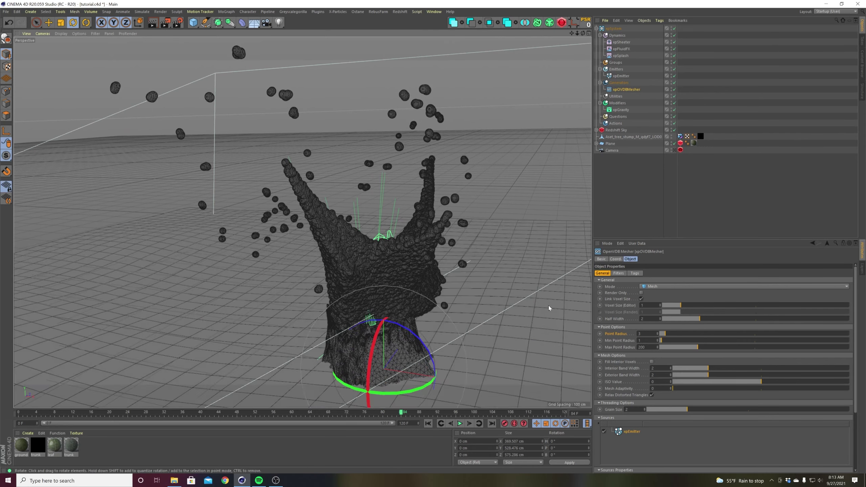
double_click(642, 306)
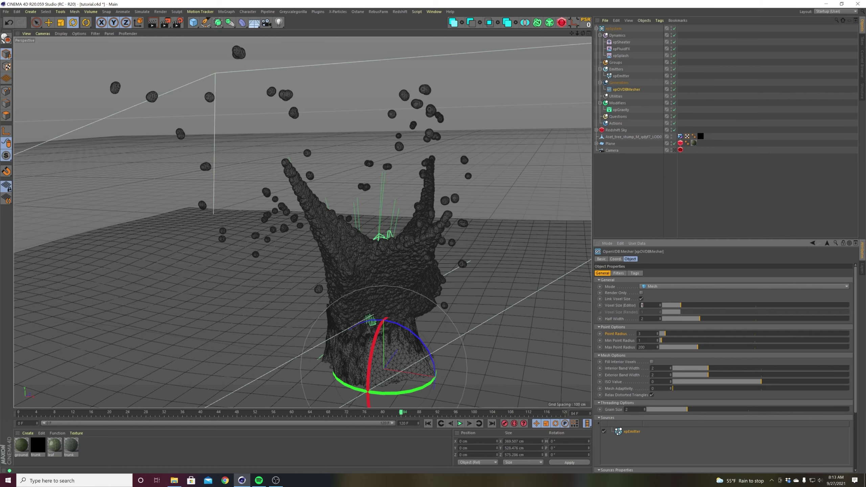
type("2")
key("Return")
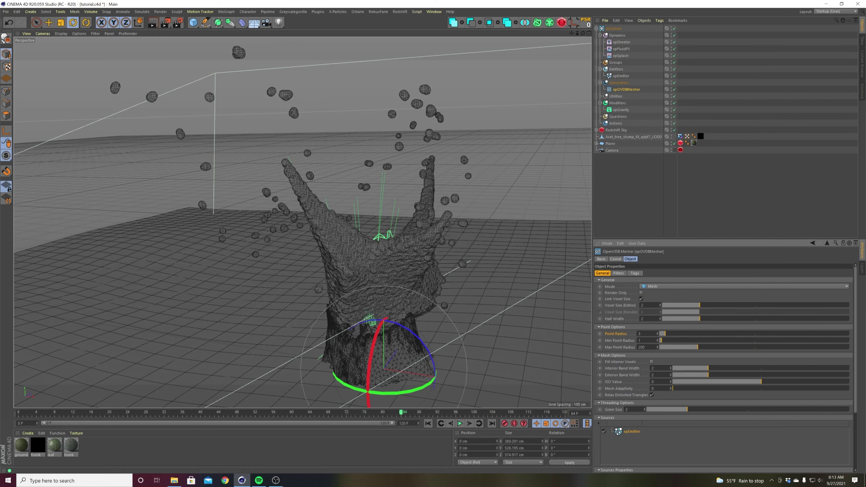
left_click_drag(409, 273, 368, 276, "alt")
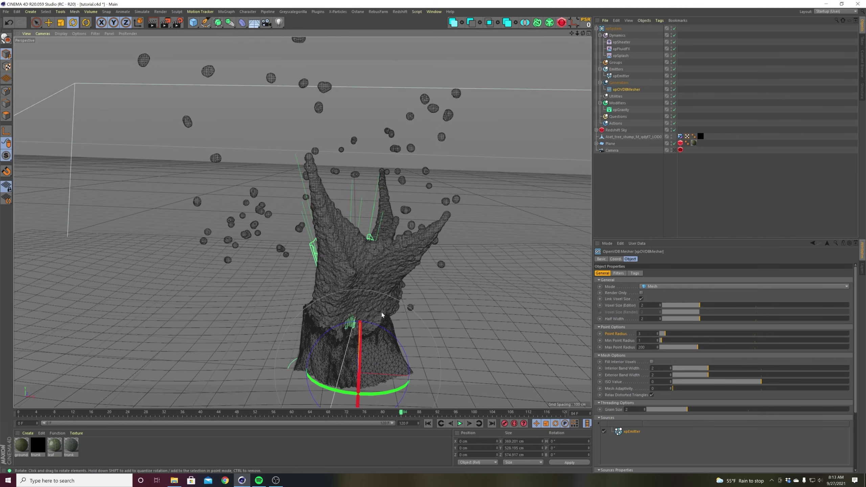
left_click_drag(391, 323, 339, 317, "alt")
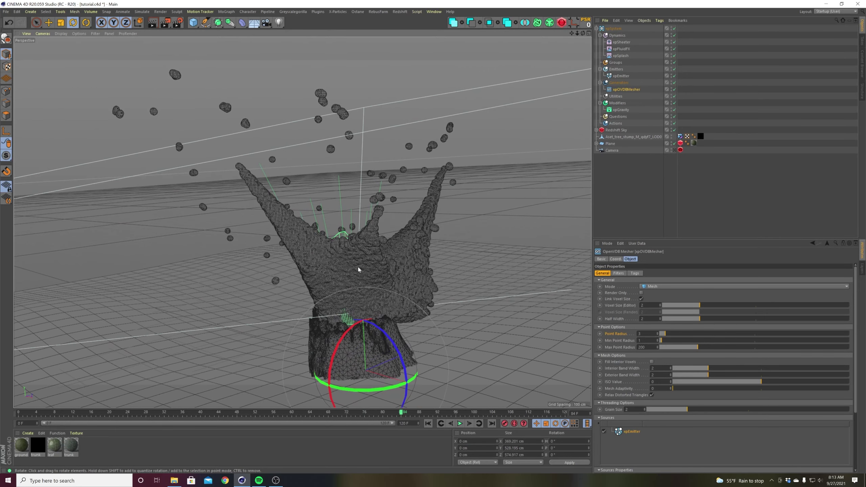
Lower the mesher's point radius to 2, then try an editor voxel size of 1 and return it to 2.
left_click(657, 335)
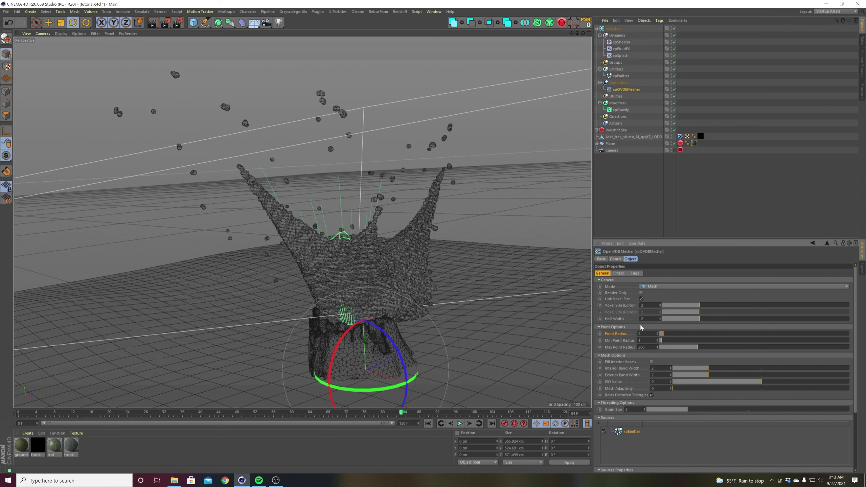
left_click(642, 305)
type("1")
key("Return")
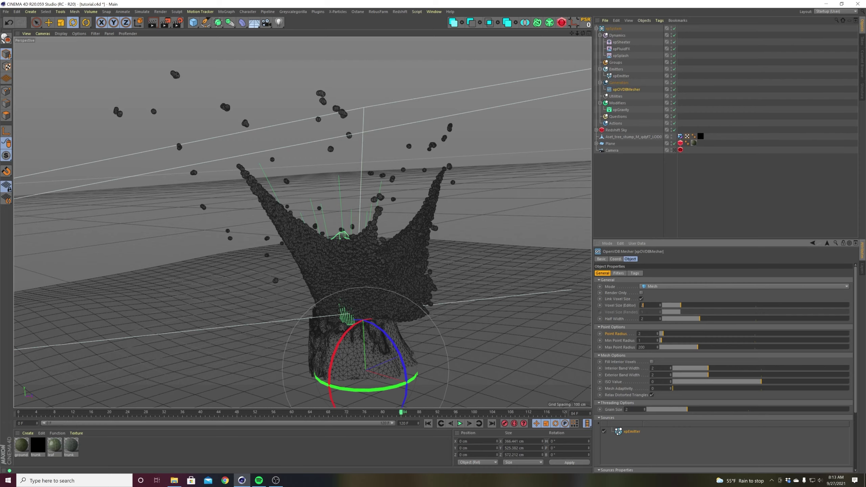
type("2")
key("Return")
left_click_drag(423, 298, 464, 299, "alt")
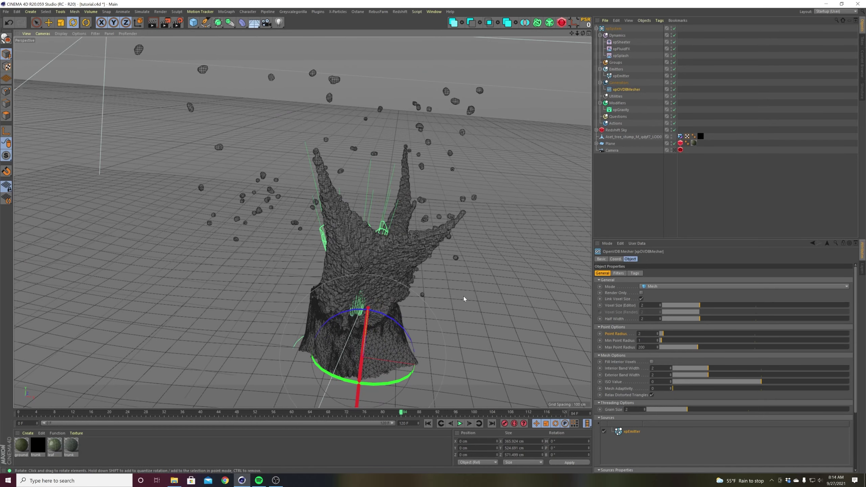
Enable the mesher's filters and switch the Median filter off and on to compare the mesh smoothing.
left_click(618, 274)
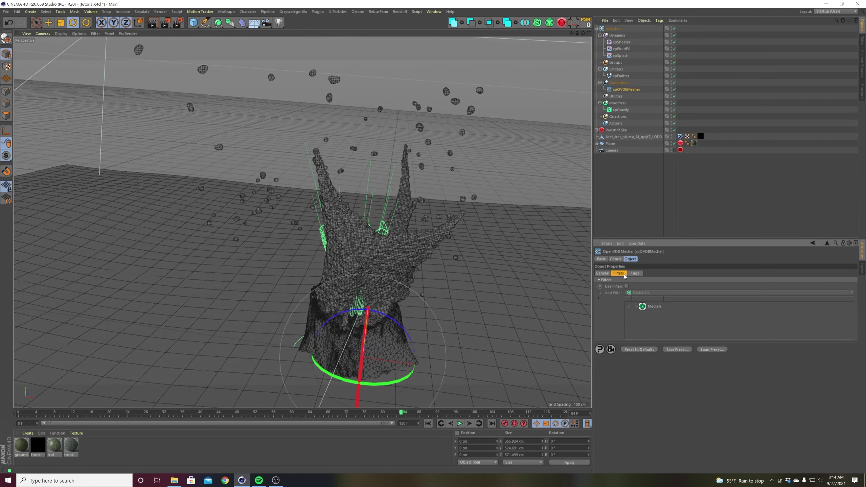
left_click(626, 286)
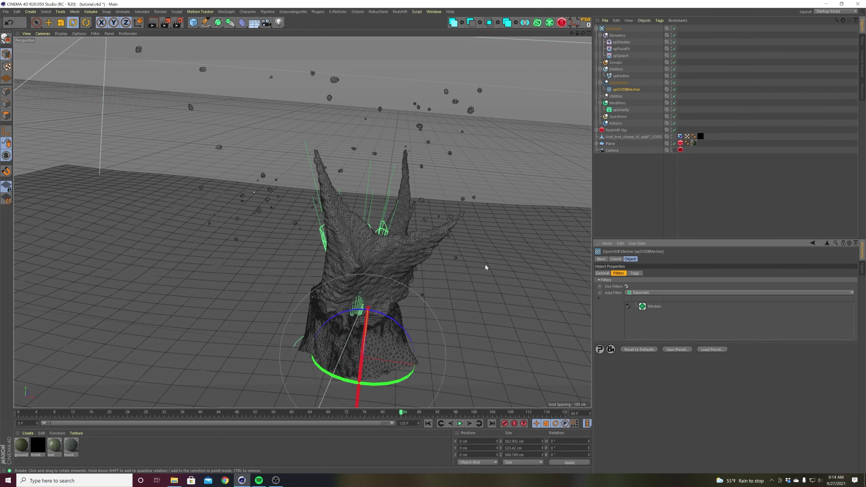
left_click(628, 307)
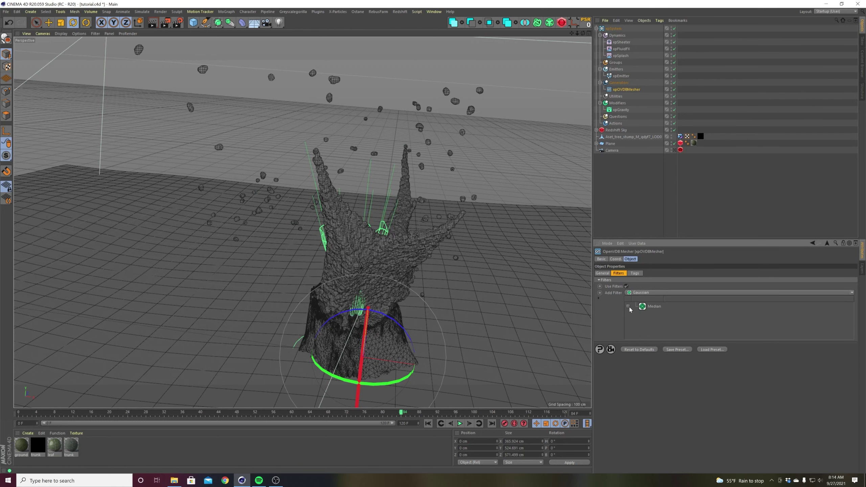
left_click(630, 308)
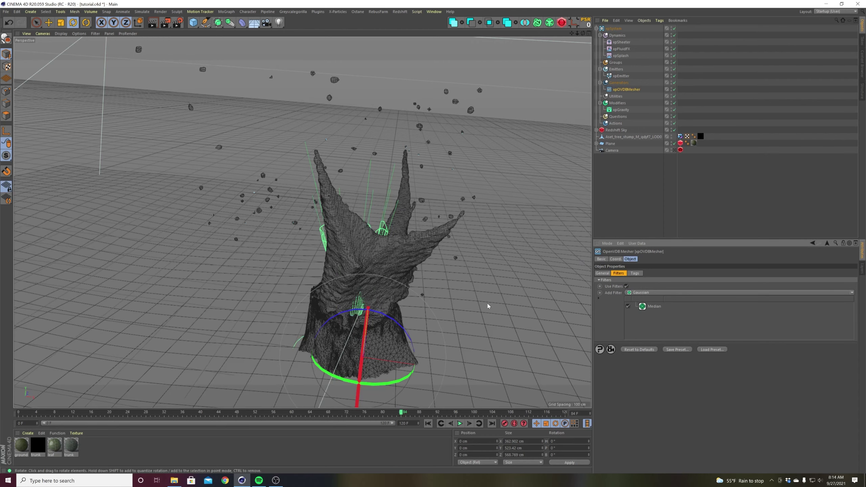
Try 2 and 3 iterations on the Median filter, restore 1 and disable the filter.
left_click(651, 309)
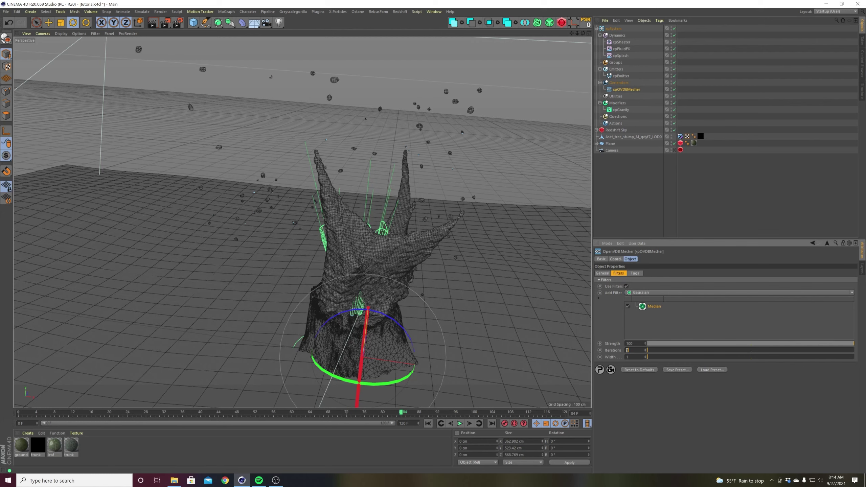
type("2")
key("Return")
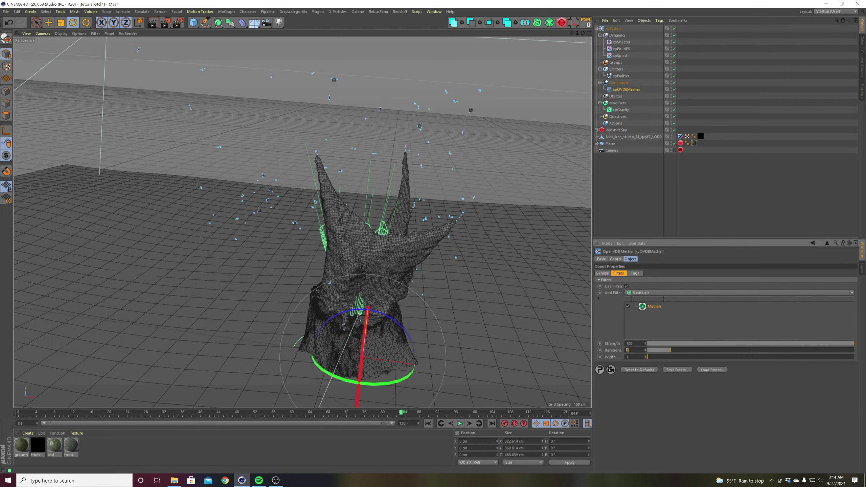
type("3")
key("Return")
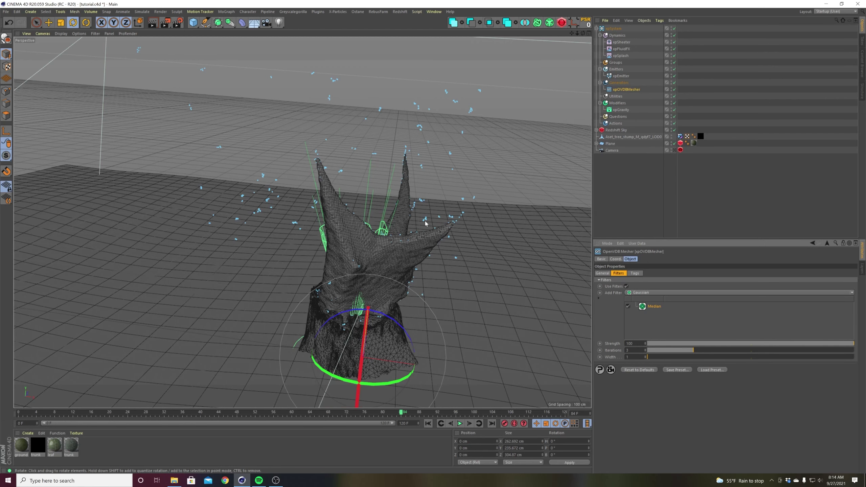
key("Return")
left_click(628, 306)
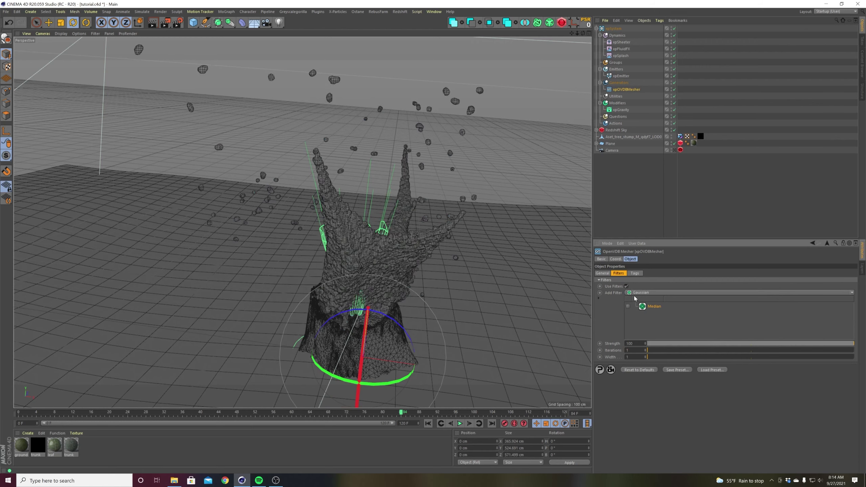
Add a Gaussian filter to the mesher's filter list.
left_click(852, 293)
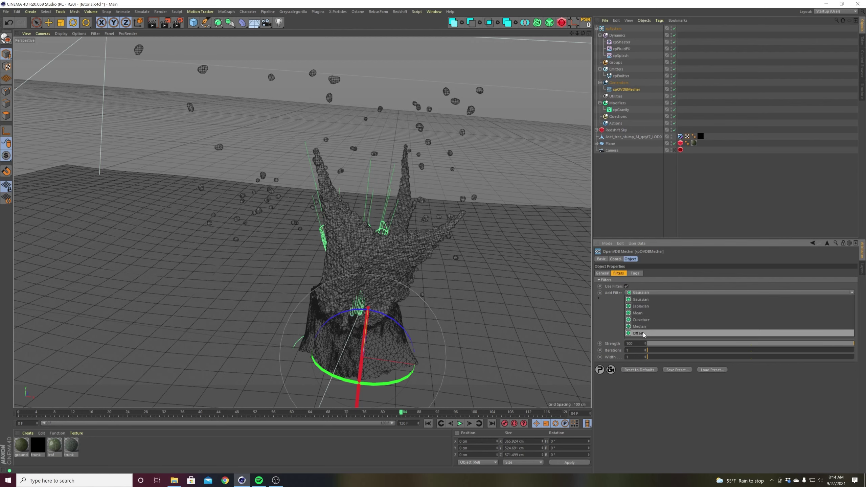
left_click(644, 299)
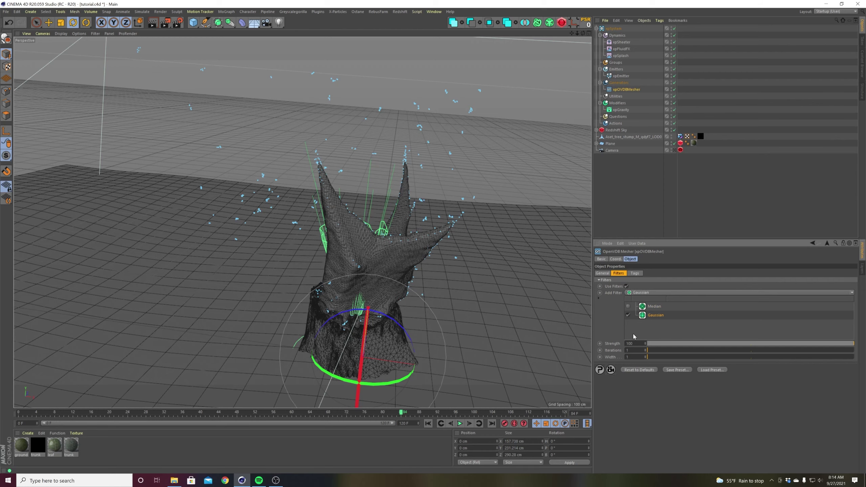
left_click(628, 306)
Try a mesher point radius of 3, return it to 2 and set the editor voxel size to 1.
left_click(603, 274)
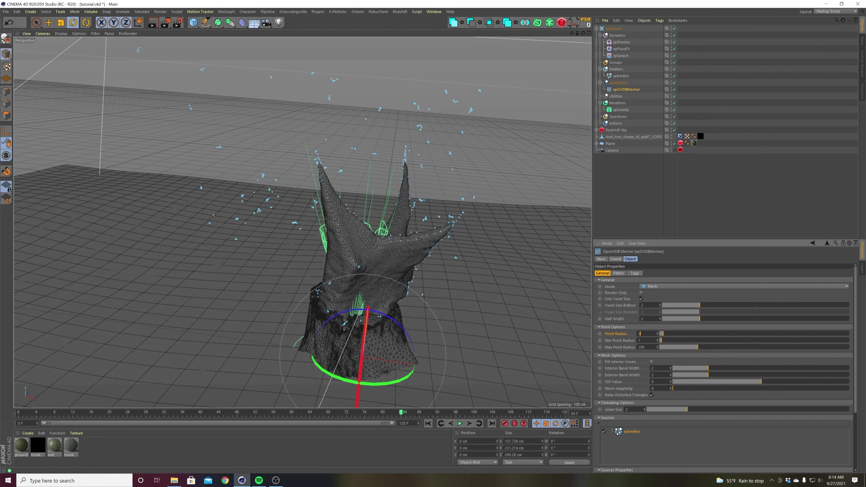
type("3")
key("Return")
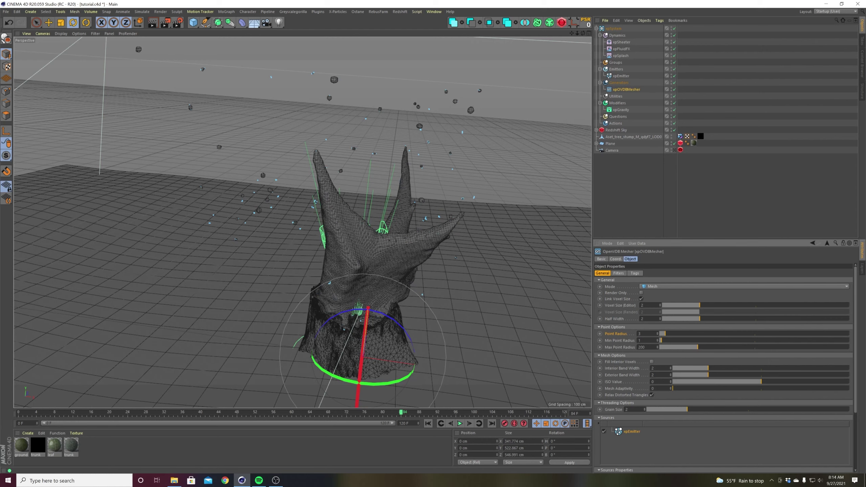
type("1")
key("Return")
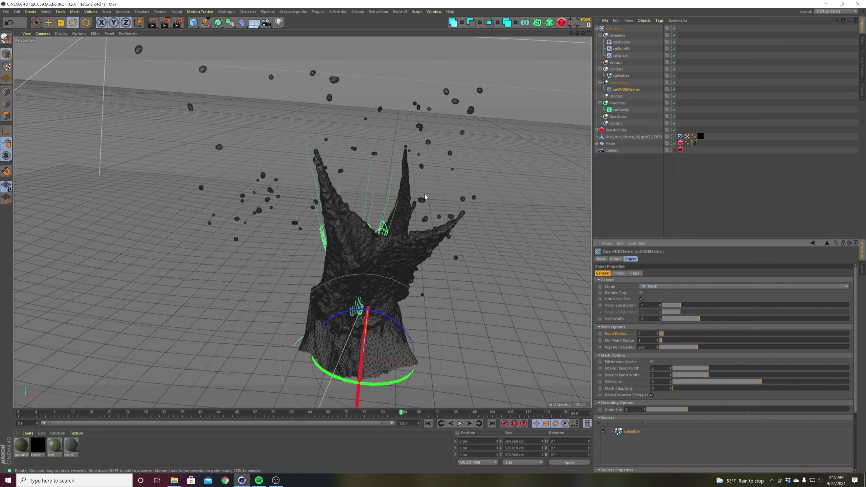
left_click_drag(391, 292, 380, 308, "alt")
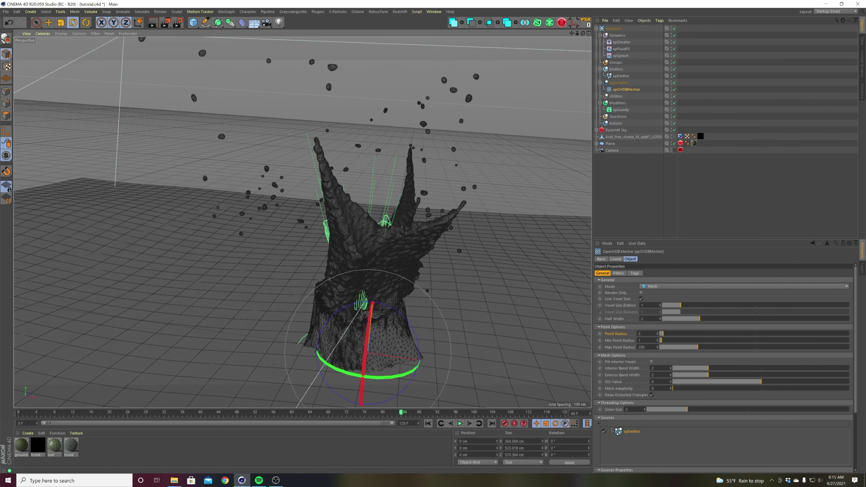
Try a strength of 200 on the Gaussian filter and set its iterations to 2.
left_click(618, 274)
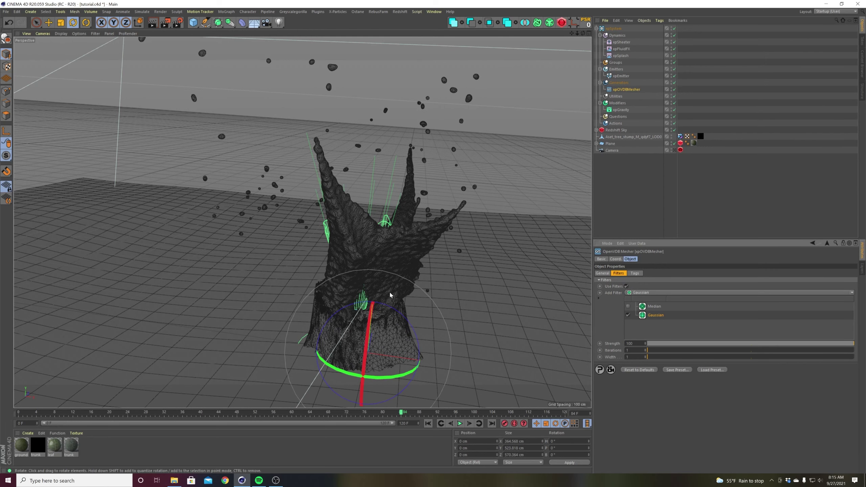
left_click_drag(380, 309, 393, 316, "alt")
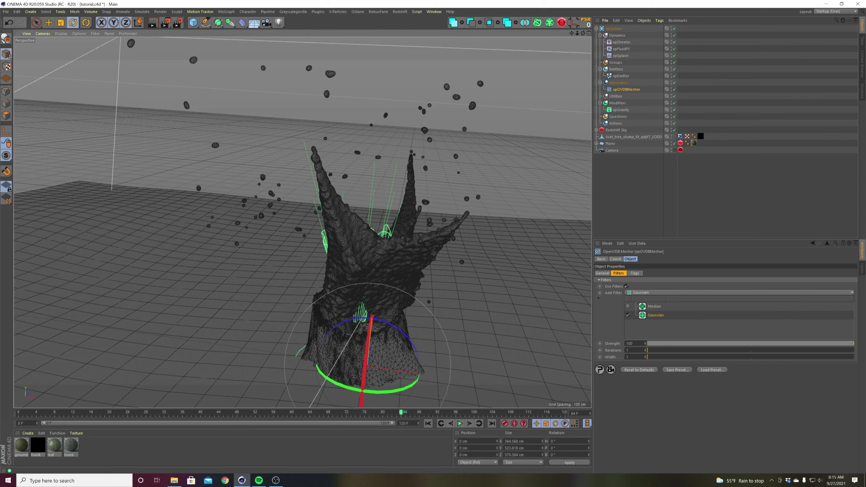
left_click(629, 343)
type("200")
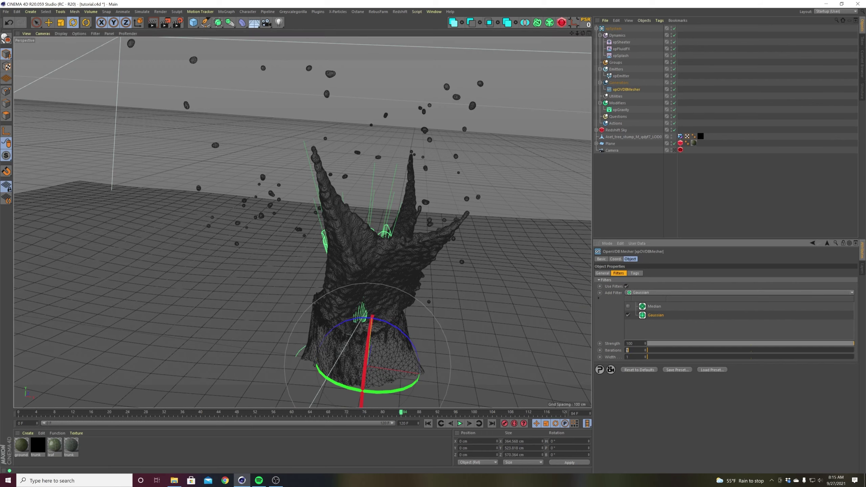
type("2")
key("Return")
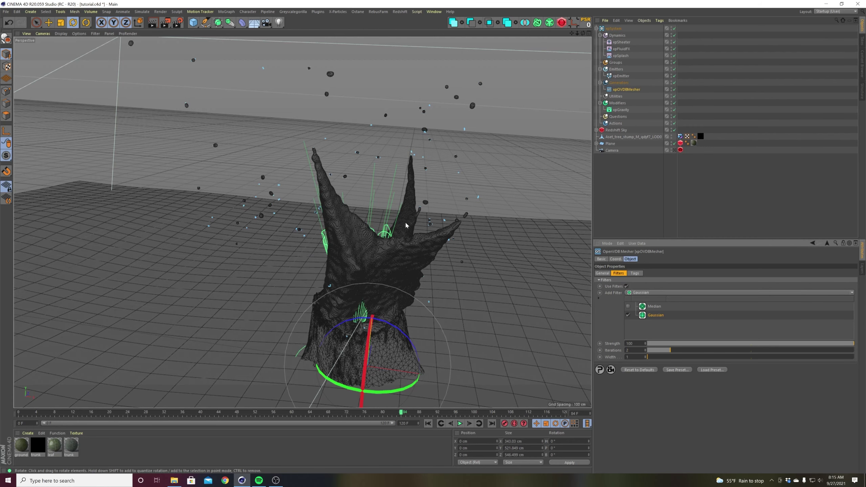
Switch the viewport to shaded display without wireframe lines and inspect the smoothed splash mesh.
key("n")
key("a")
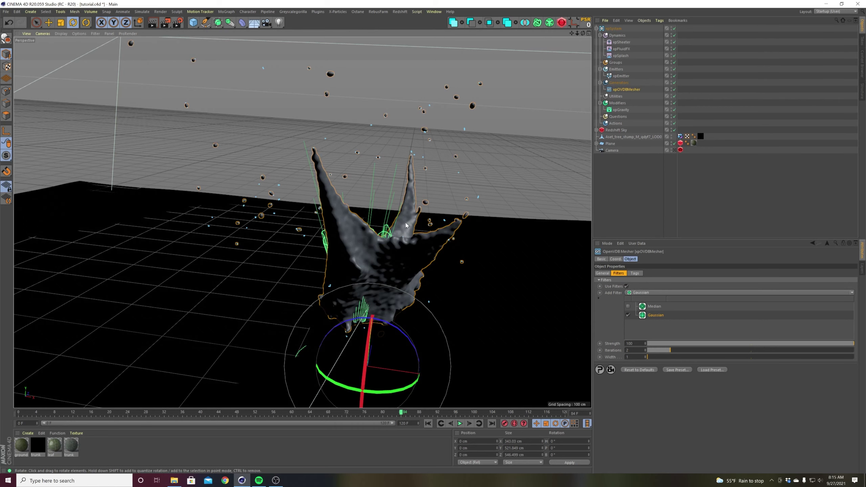
key("n")
key("a")
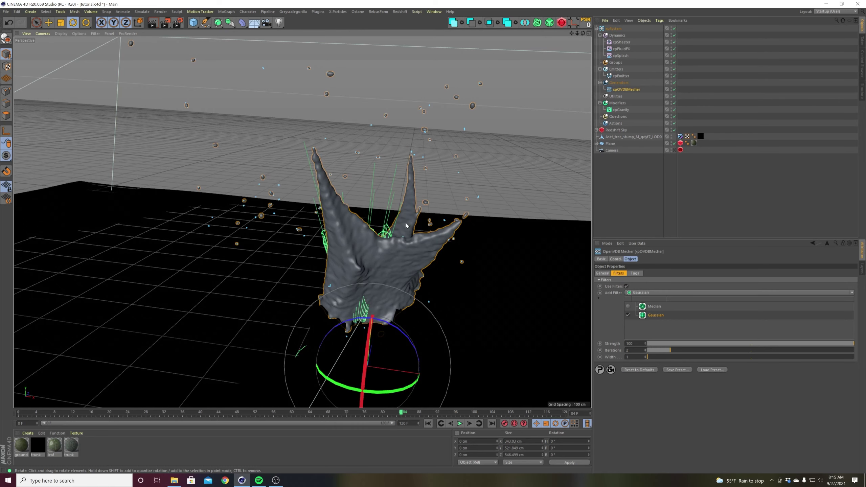
left_click_drag(396, 287, 378, 310, "alt")
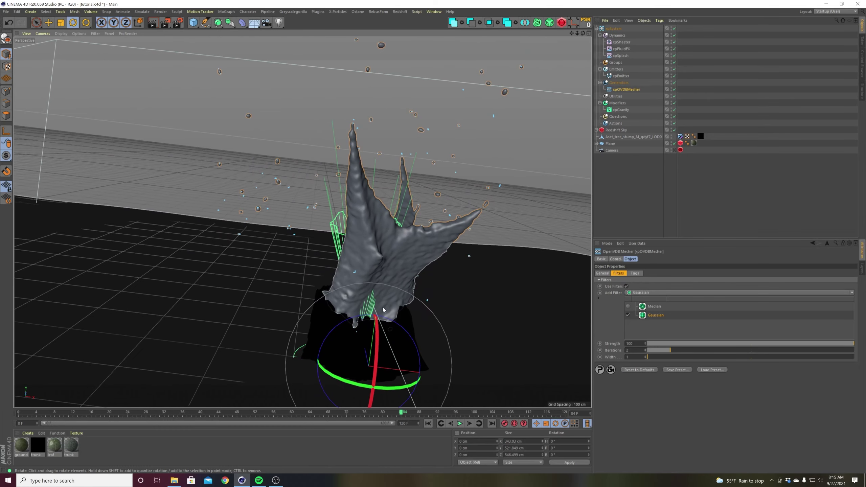
left_click_drag(433, 303, 380, 306, "alt")
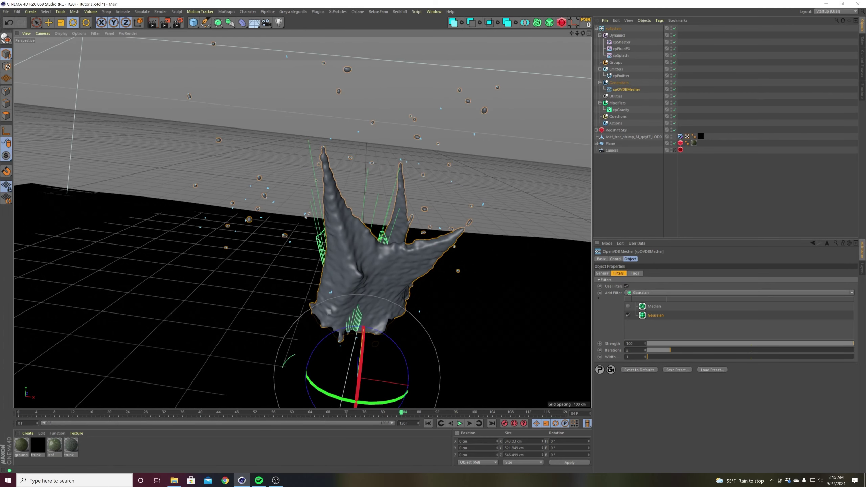
Try enabling the Median filter alongside the Gaussian filter.
double_click(637, 349)
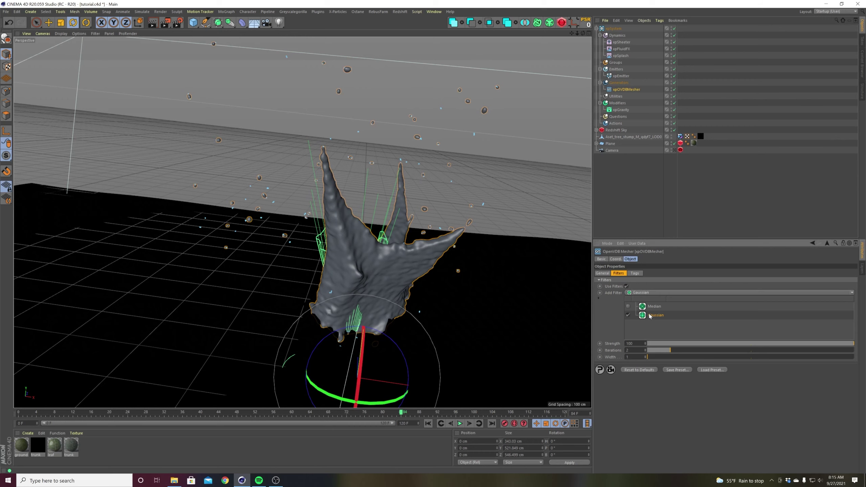
left_click(628, 306)
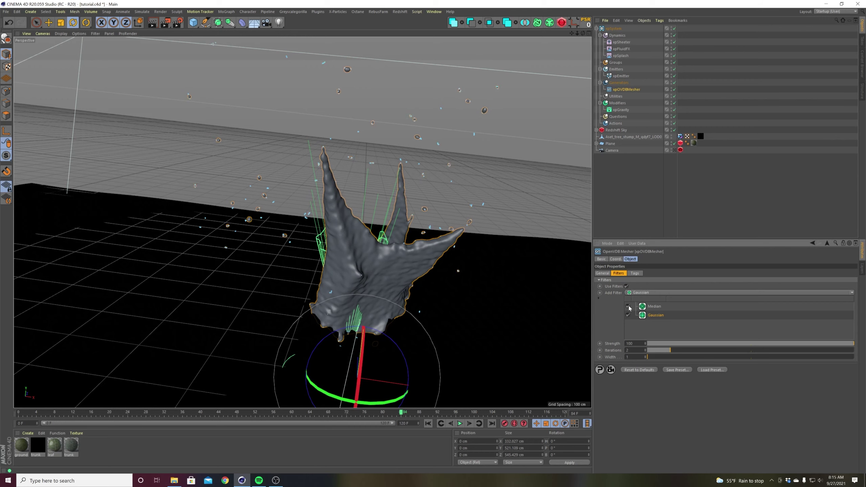
left_click(650, 309)
Add an Offset filter to the mesher's filter list and toggle it to compare the mesh.
left_click(652, 294)
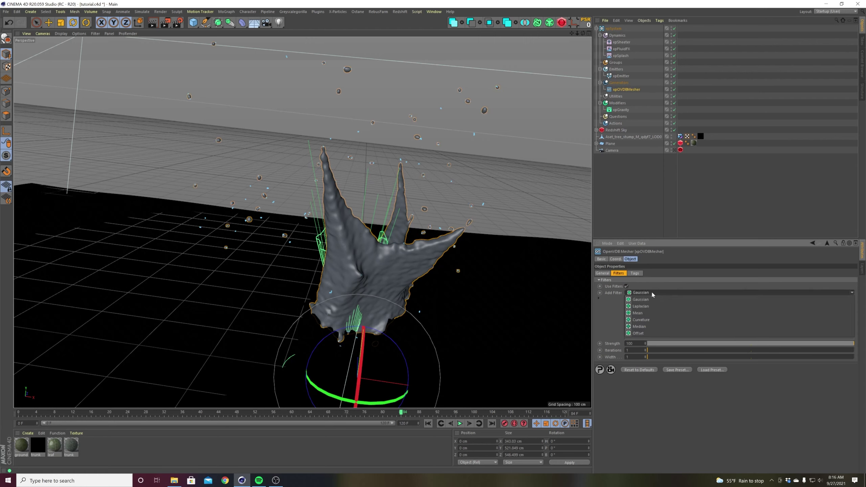
left_click(646, 335)
left_click(651, 325)
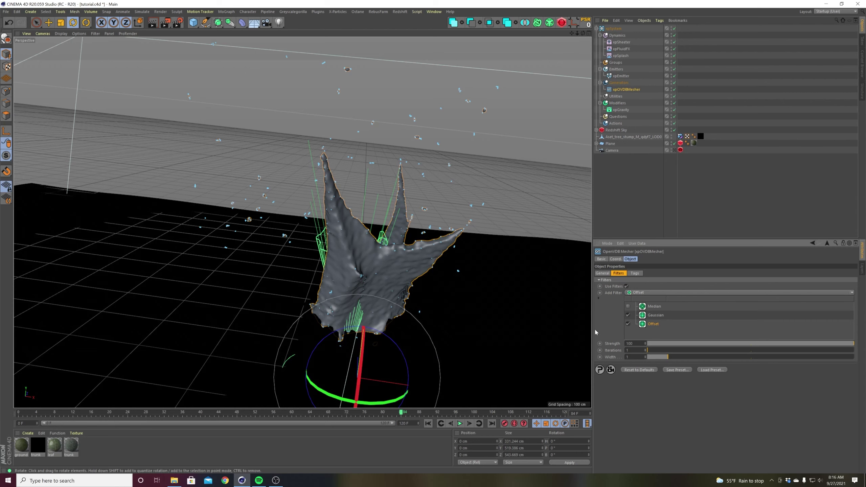
left_click(628, 324)
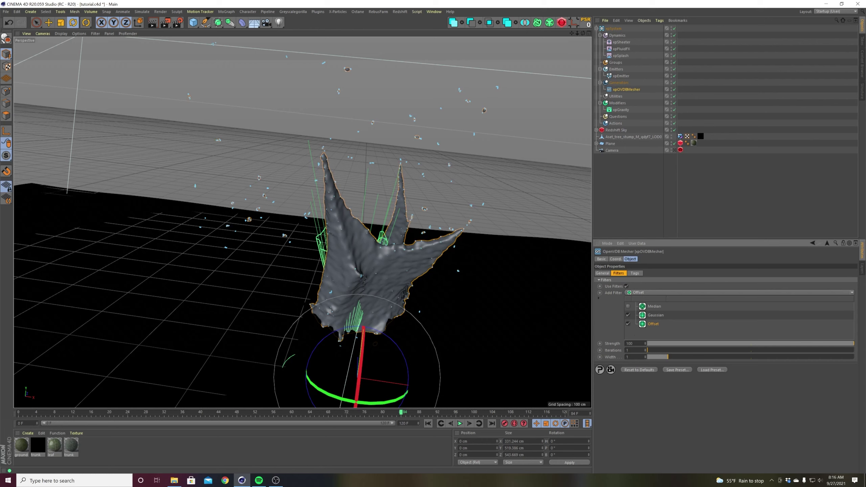
Set the Offset filter's iterations to 2 and inspect the splash mesh up close.
type("2")
key("Return")
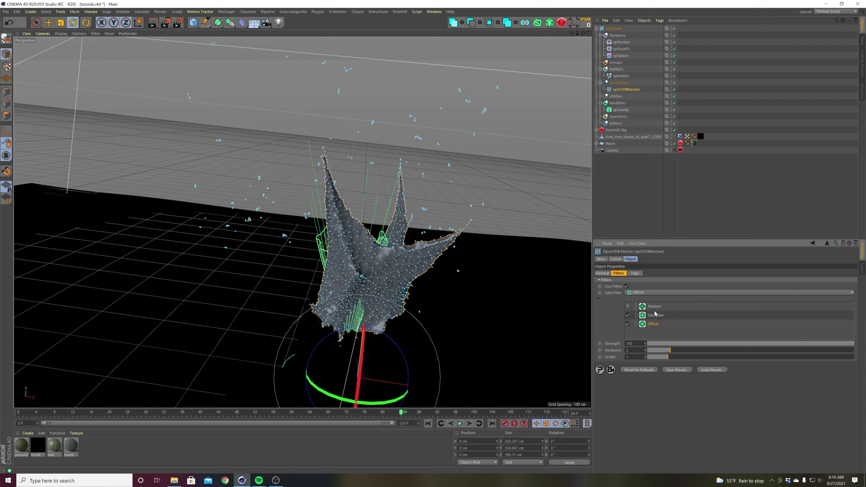
left_click(698, 214)
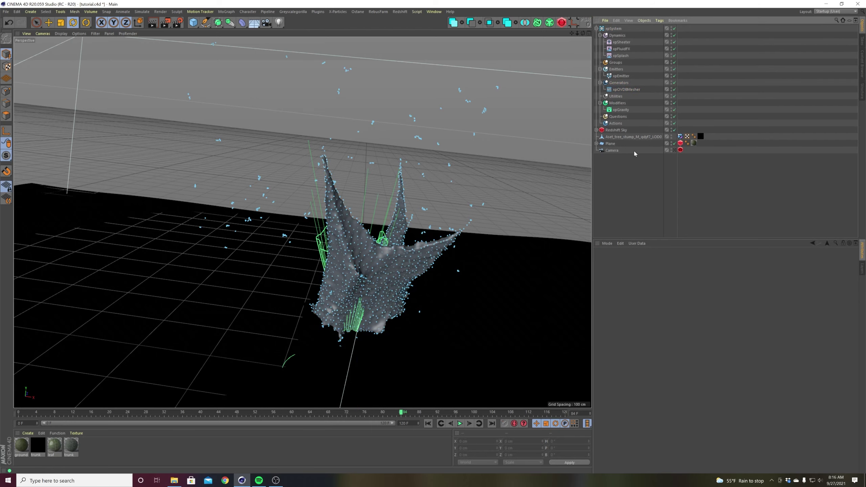
left_click_drag(409, 212, 489, 188, "alt")
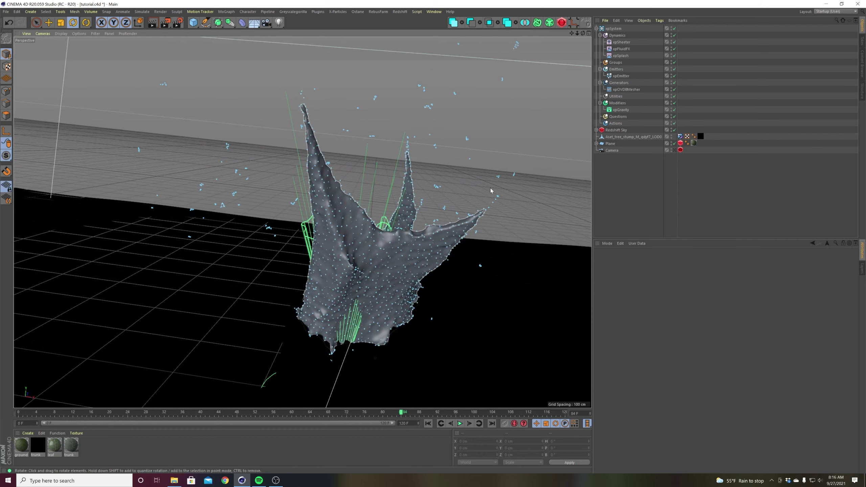
Raise the Gaussian filter's iterations to 5 and inspect the smoothed splash from several angles.
left_click(626, 89)
left_click(652, 317)
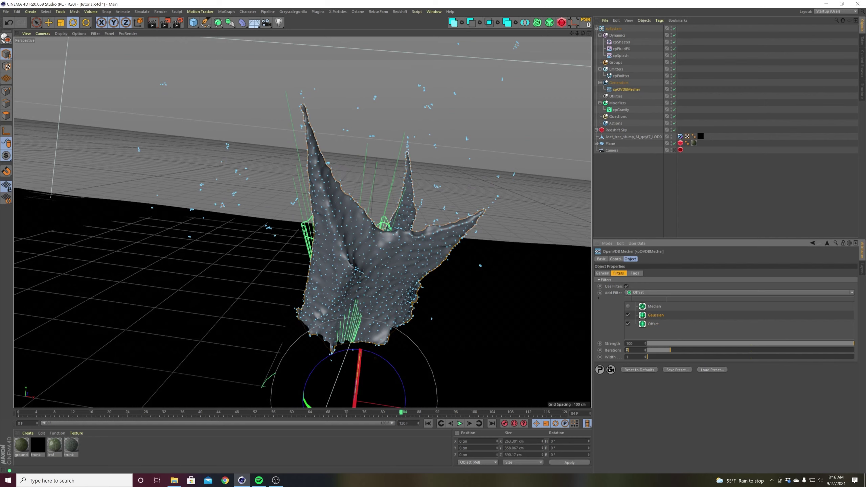
type("3")
key("Return")
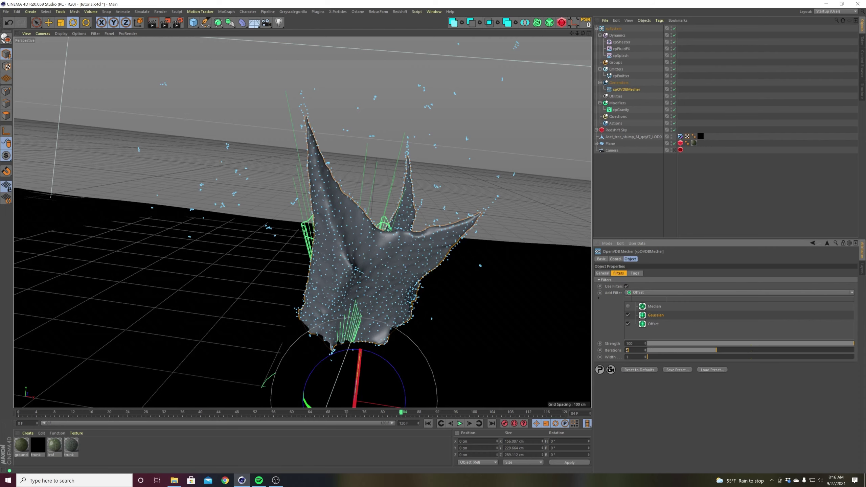
left_click(708, 210)
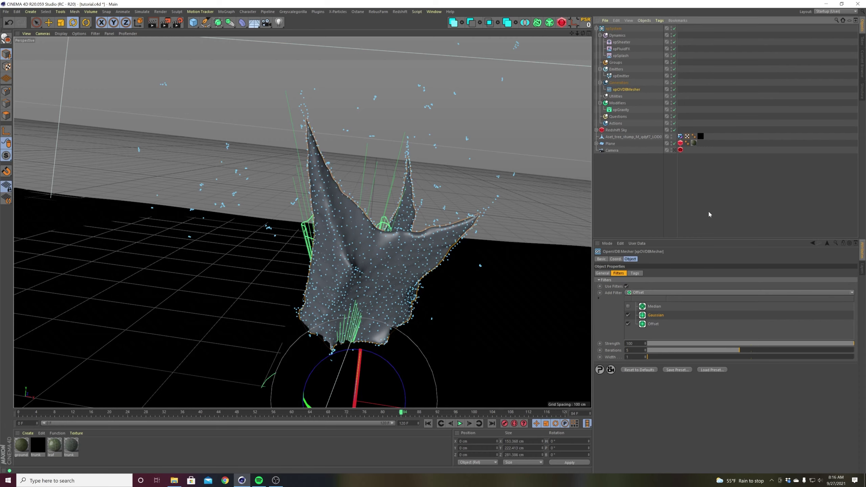
left_click_drag(393, 259, 387, 316, "alt")
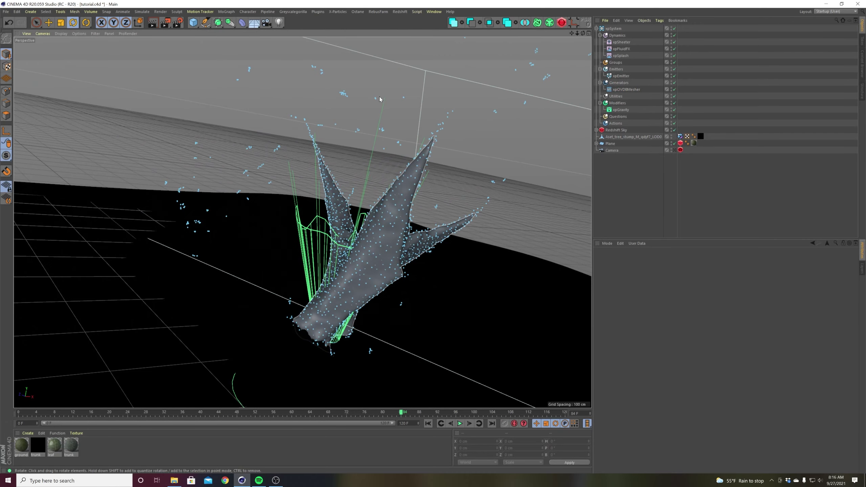
left_click_drag(379, 99, 423, 104, "alt")
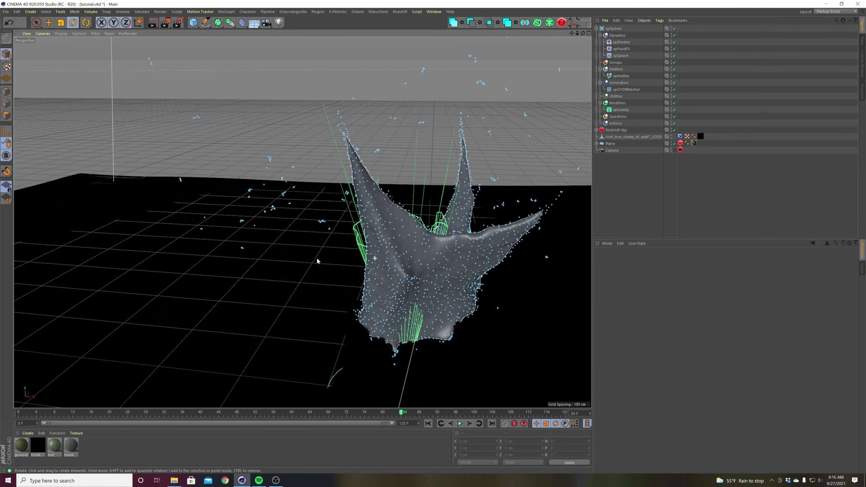
Set the xpOVDBMesher's point radius to 4 and view the splash mesh from another angle.
left_click(627, 89)
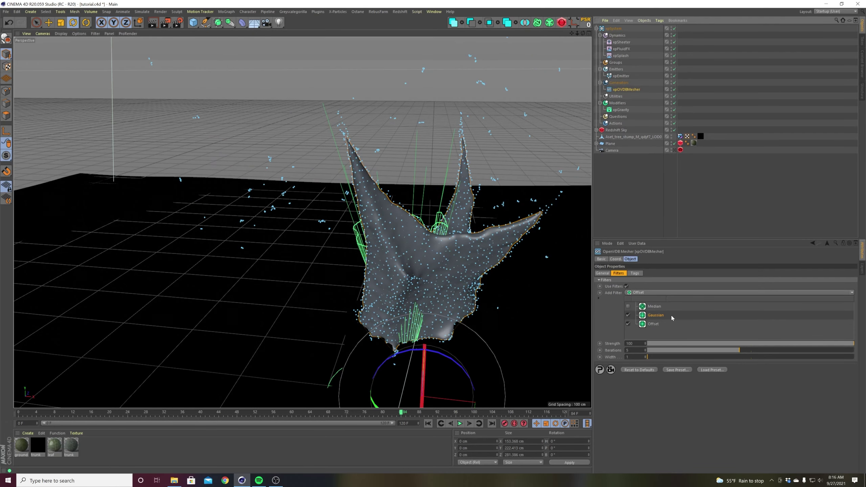
left_click(606, 273)
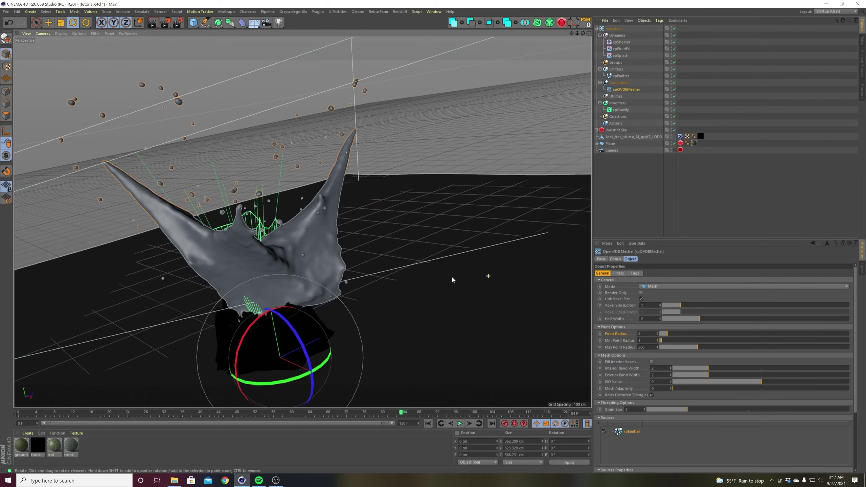
left_click_drag(451, 275, 305, 309, "alt")
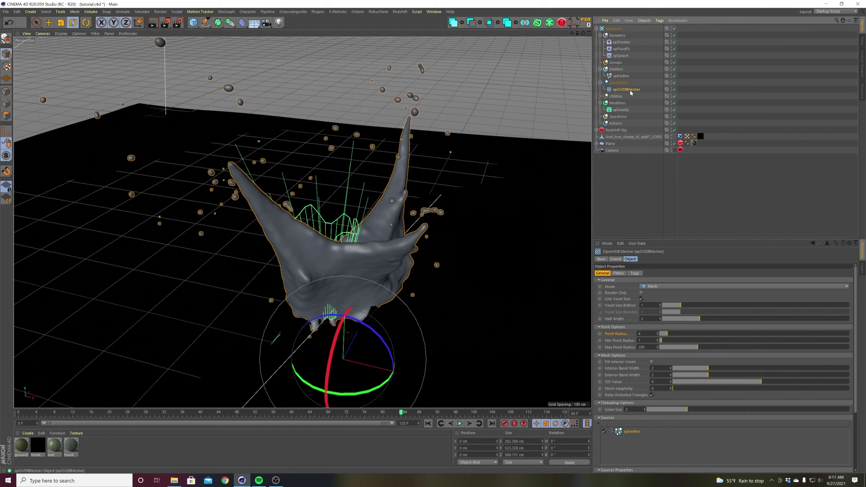
Enable Transfer Velocity in the xpOVDBMesher's object tag settings.
left_click(618, 273)
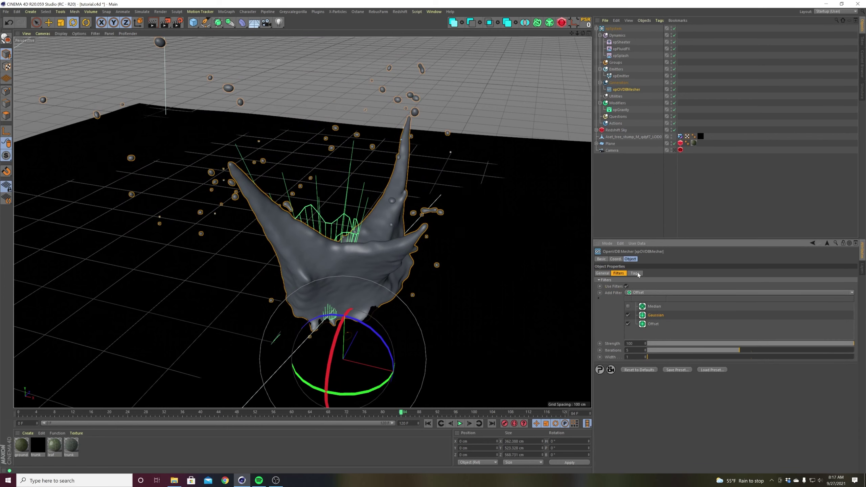
left_click(635, 273)
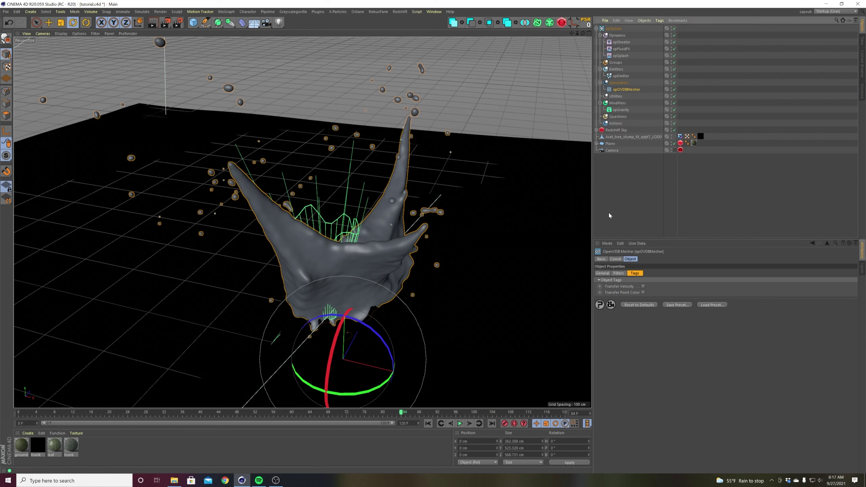
left_click(618, 274)
left_click(633, 275)
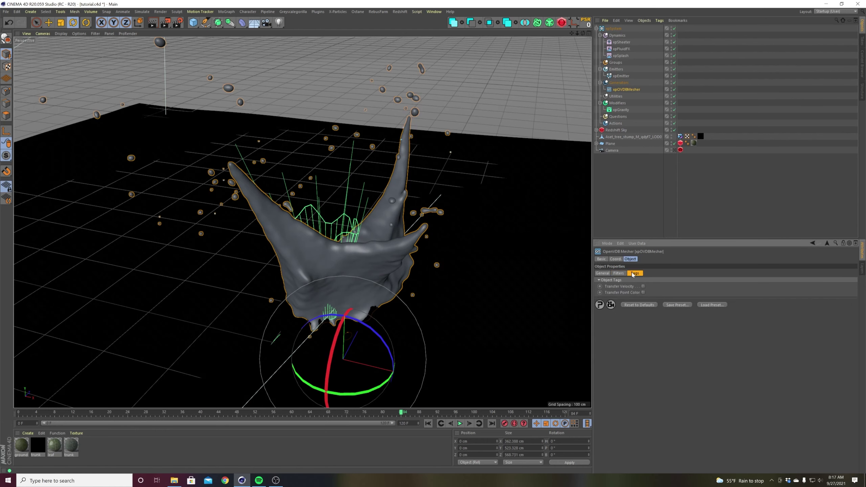
left_click(643, 286)
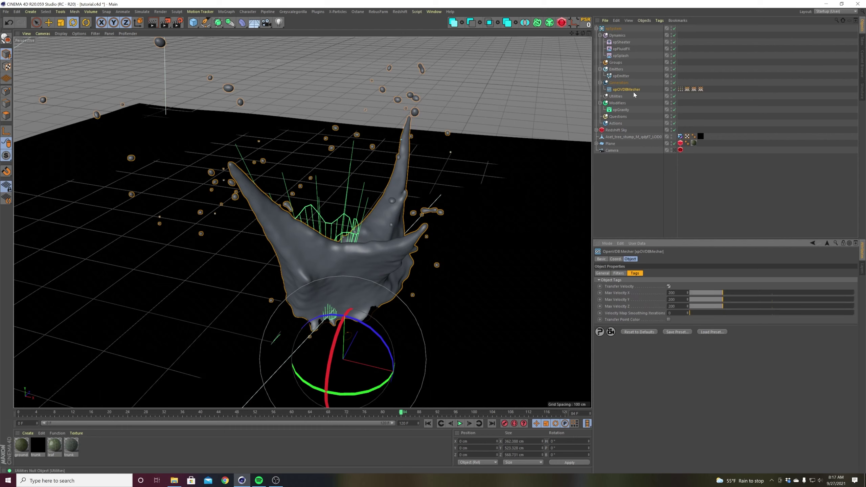
Preview the mesher's Velocity_Z and Velocity_X vertex maps and its Velocity vertex color tag on the splash mesh.
left_click(687, 90)
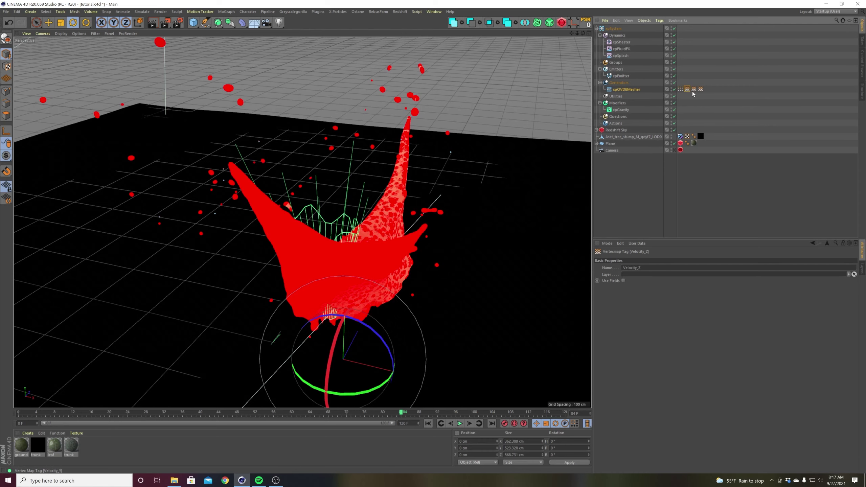
left_click(701, 89)
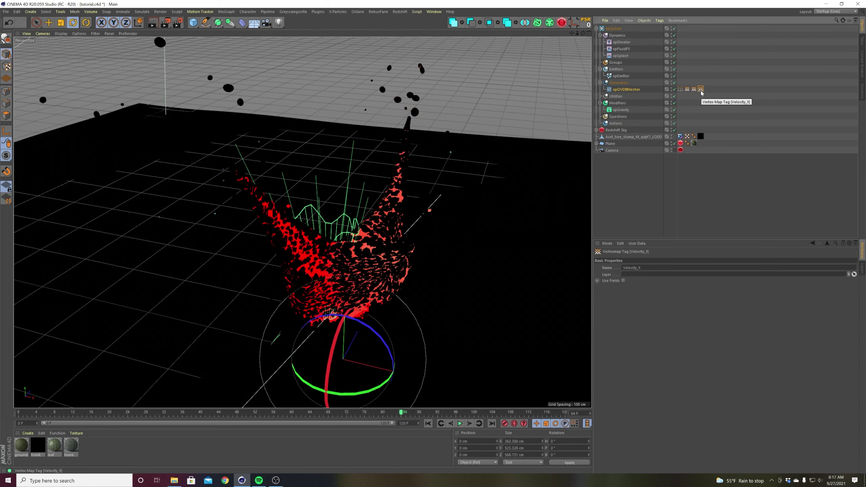
left_click(688, 90)
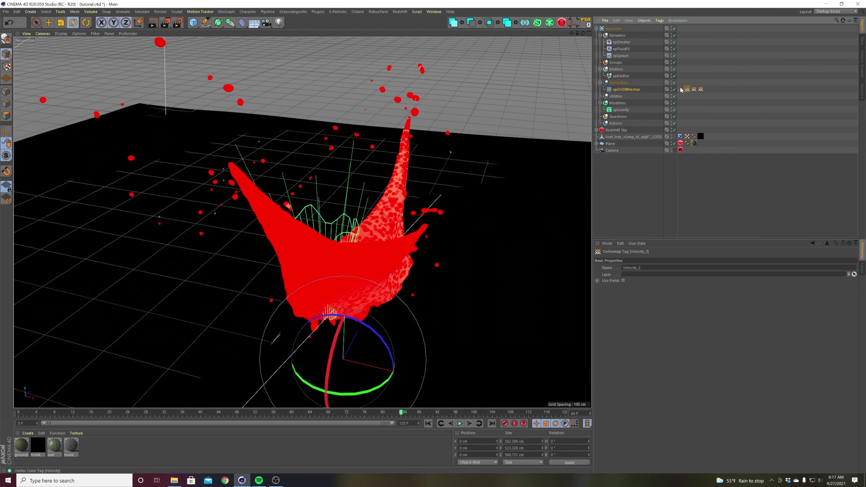
left_click(681, 89)
left_click(617, 90)
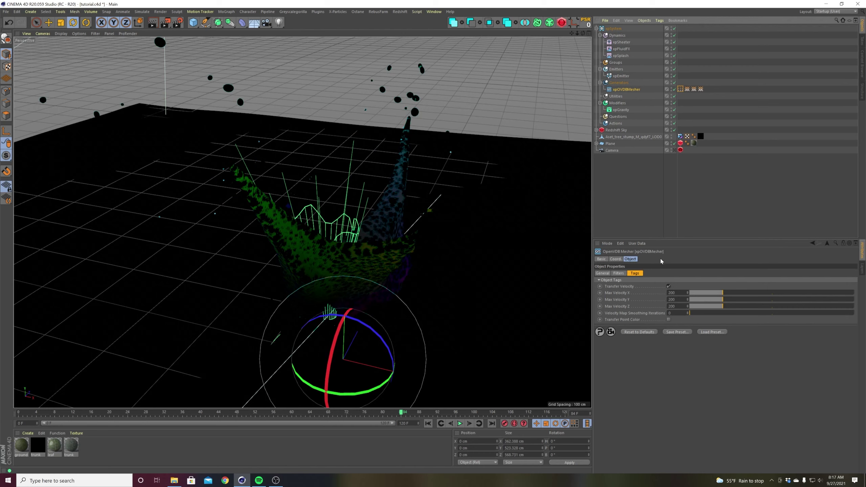
left_click(618, 274)
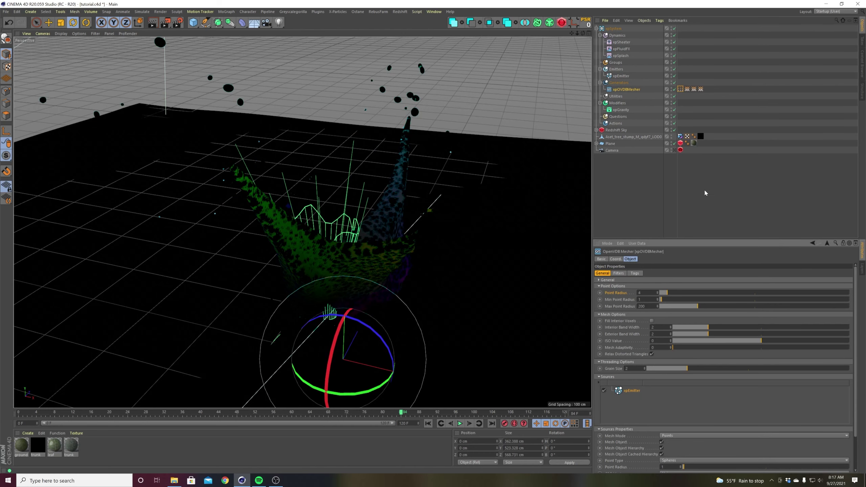
left_click(704, 189)
left_click(659, 88)
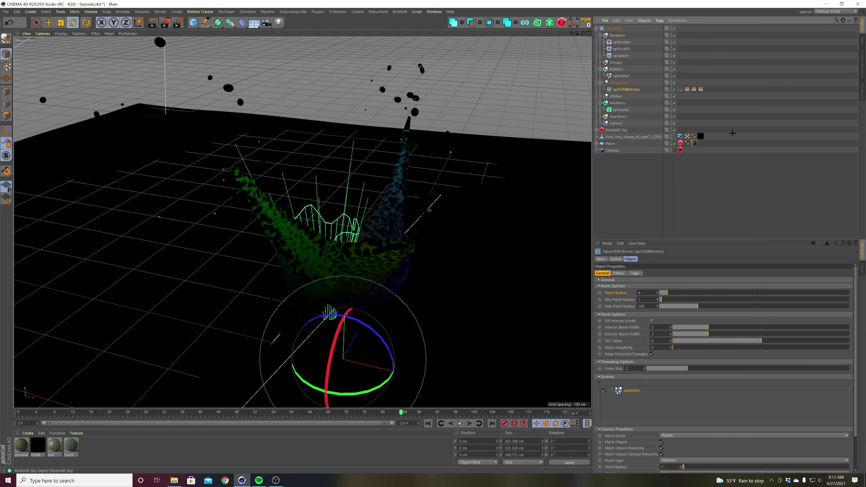
Show the Velocity_Z vertex map once more, and clear the selection to return the mesh to its plain shading.
left_click(680, 89)
left_click(691, 93)
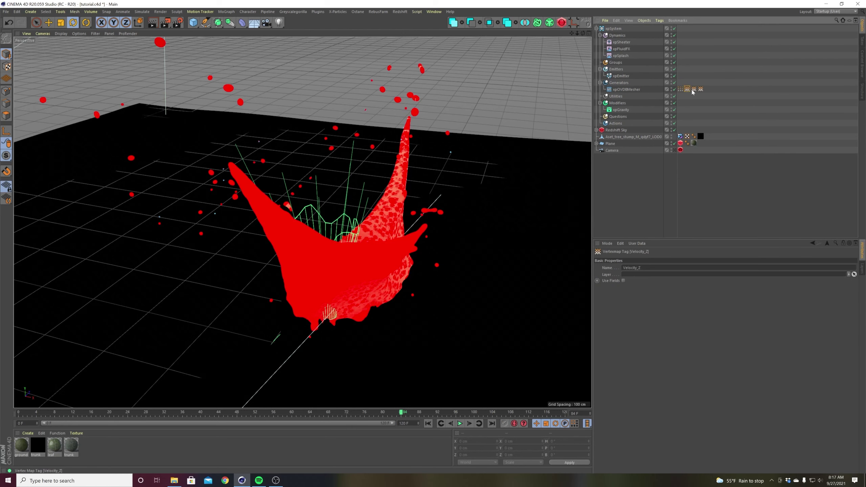
left_click(644, 95)
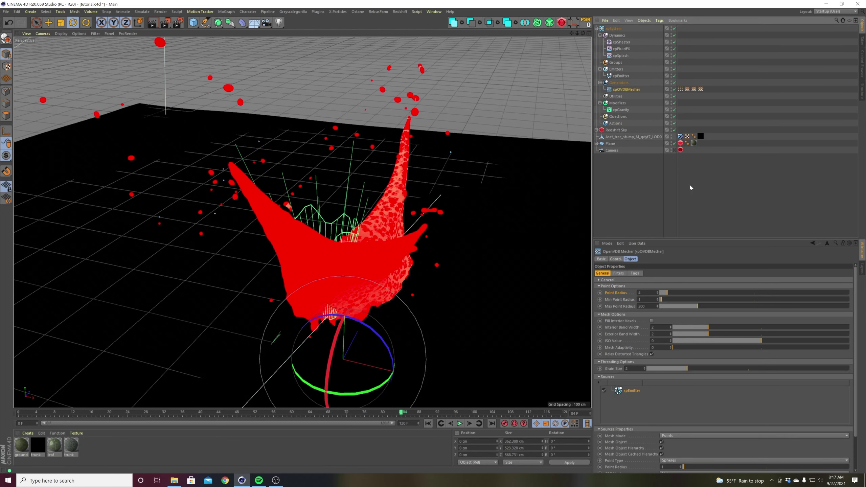
left_click(699, 194)
left_click(430, 211)
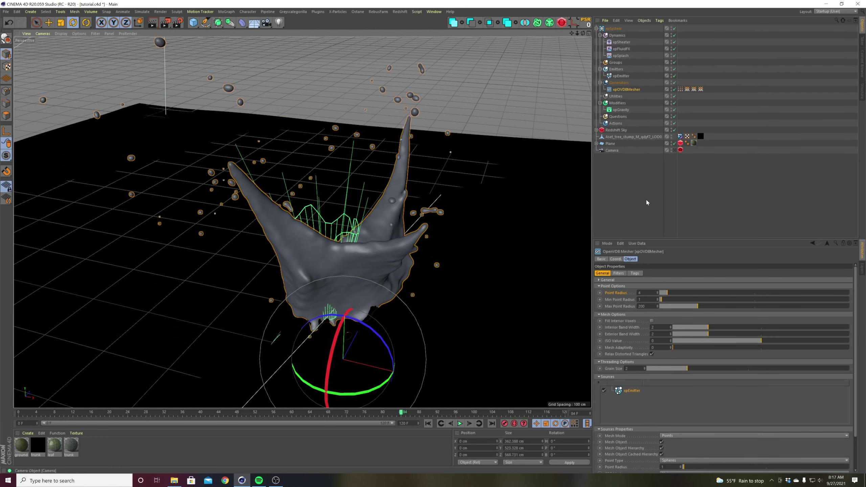
left_click(628, 164)
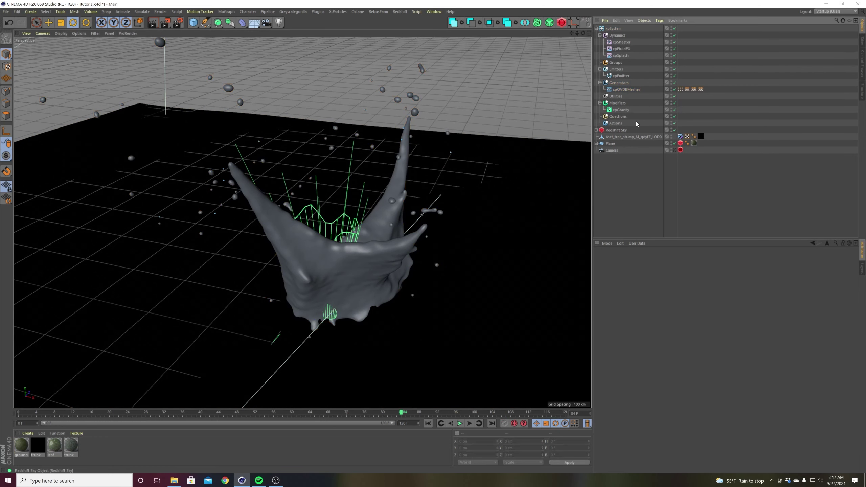
Add a Smoothing deformer inside the xpSystem's Generators group, directly above the xpOVDBMesher.
left_click(627, 90)
left_click(618, 273)
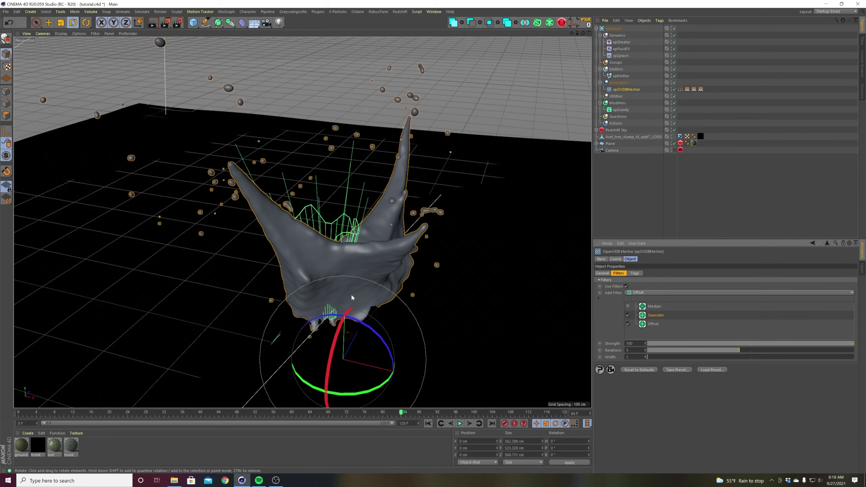
mouse_move(350, 294)
left_mouse_down("alt")
mouse_move(368, 289)
mouse_move(341, 292)
left_mouse_up("alt")
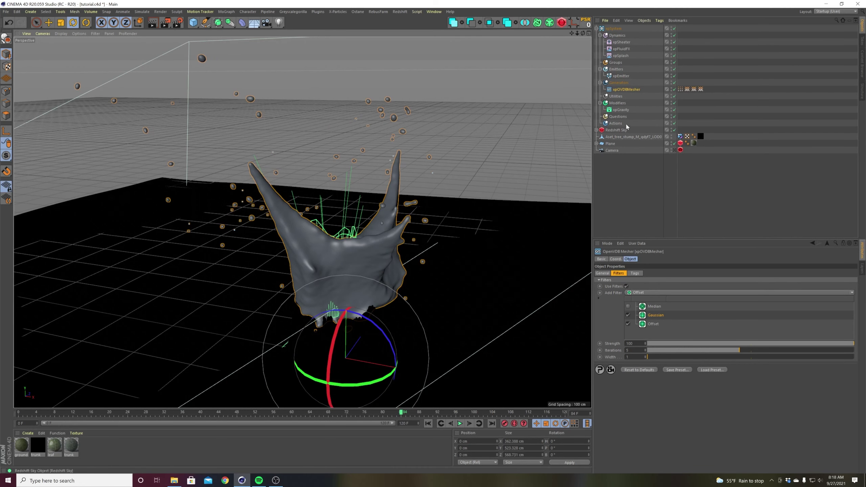
left_click(618, 83)
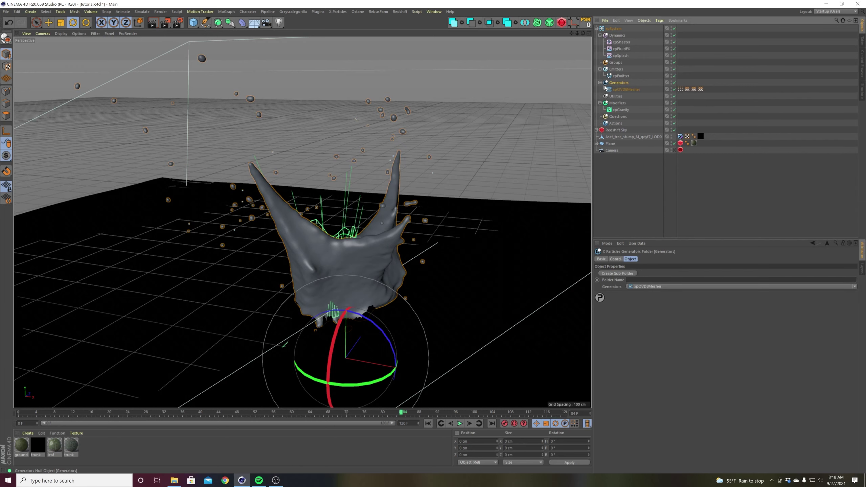
left_click(242, 23)
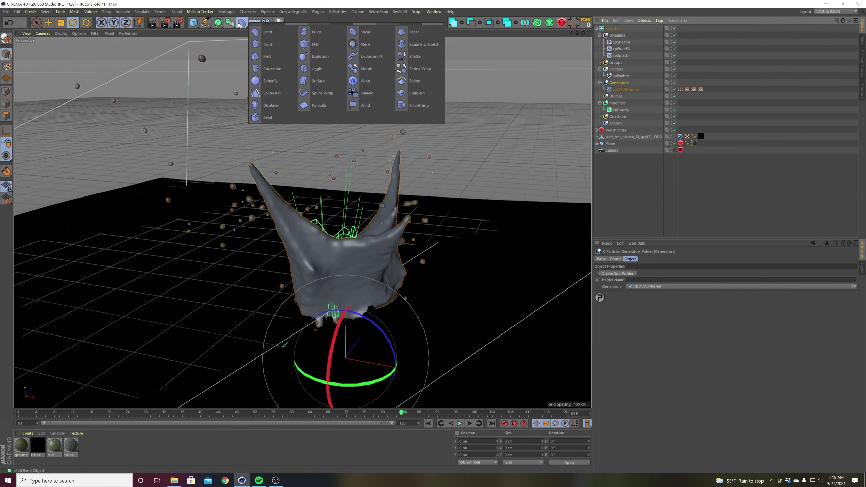
left_click(403, 105, "shift")
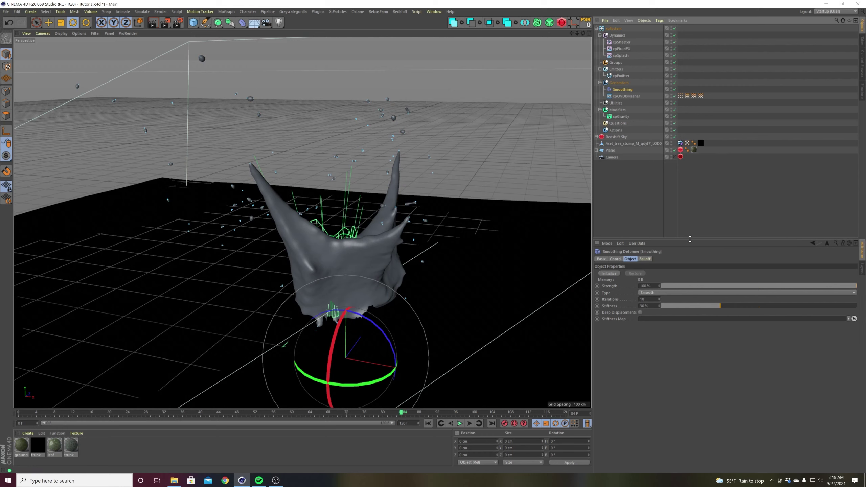
Try stiffness values of 1%, 21% and 87% on the Smoothing deformer and set the stiffness to 0%.
left_click_drag(710, 307, 663, 310)
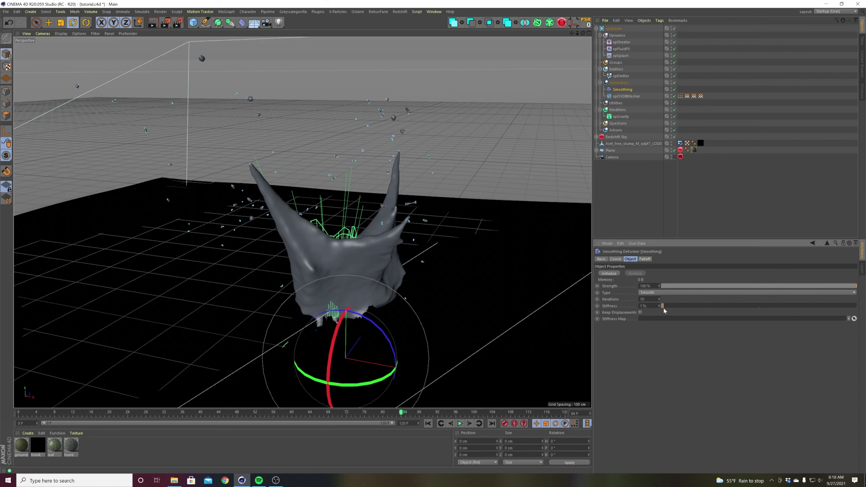
left_click_drag(731, 309, 702, 309)
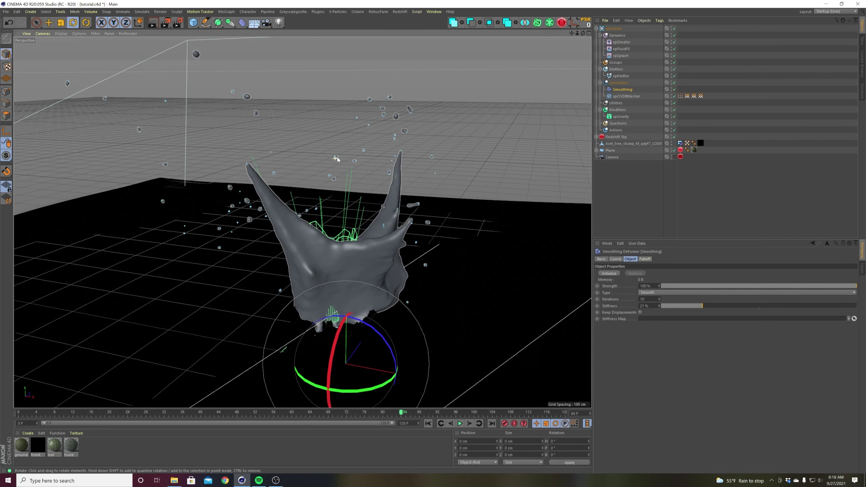
scroll(338, 160, "up", 5)
scroll(379, 146, "up", 3)
left_click_drag(669, 307, 833, 312)
scroll(464, 344, "down", 5)
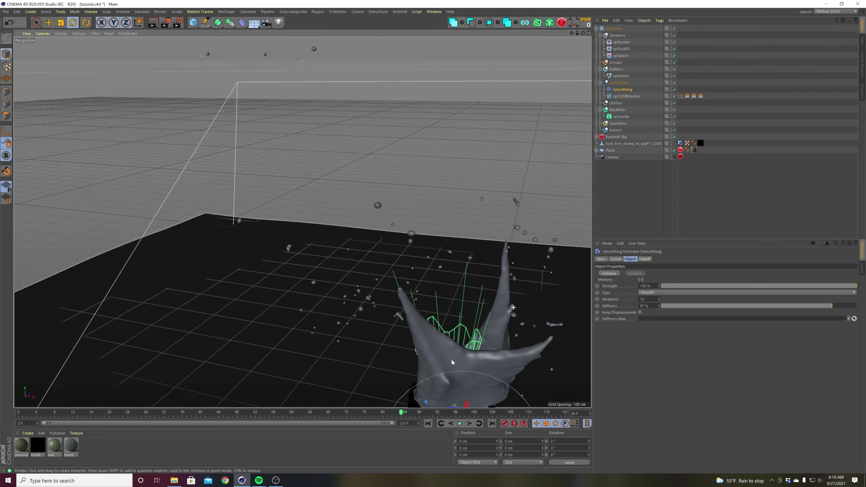
left_click_drag(454, 355, 562, 331, "alt")
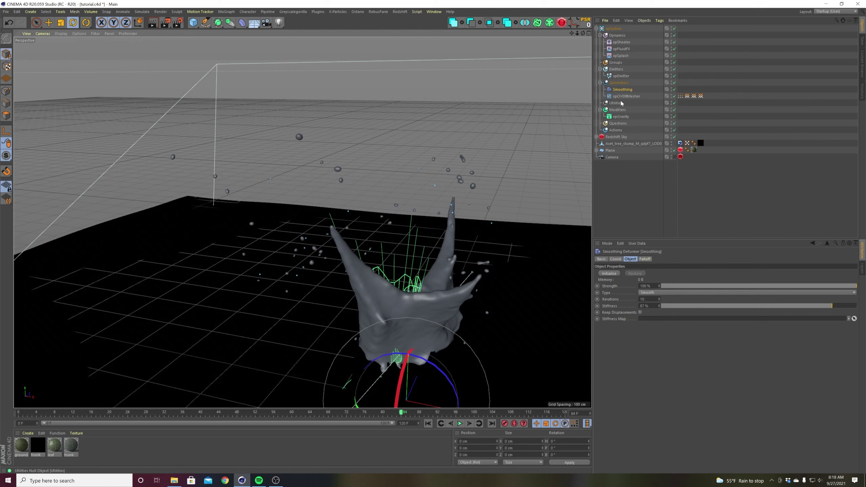
left_click_drag(752, 311, 655, 325)
left_click(619, 82)
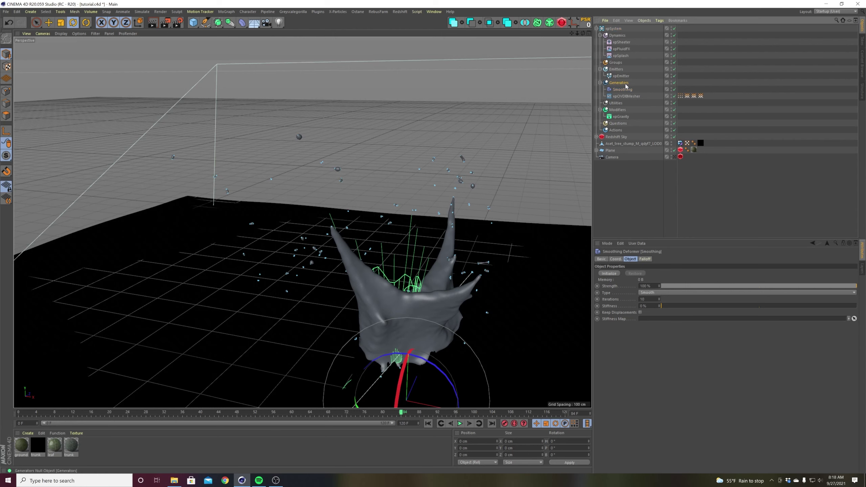
Add a Displacer deformer above the Smoothing deformer in the Generators group and load a Color shader into its shading.
left_click(242, 23)
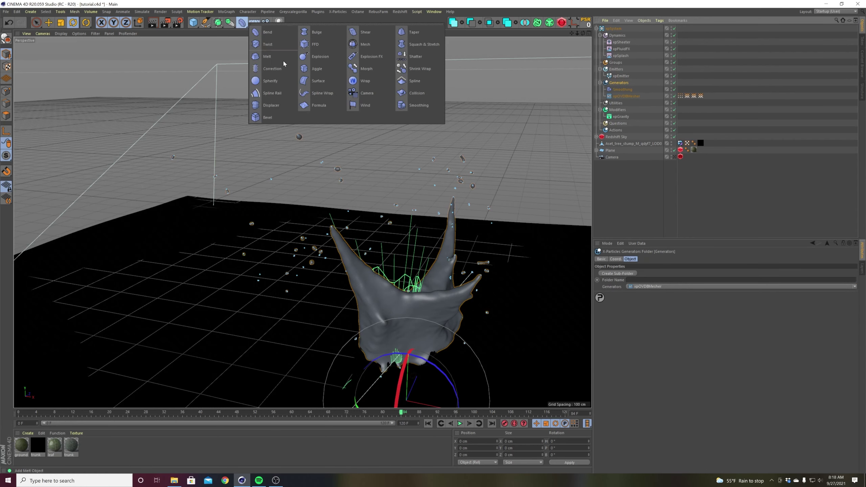
left_click(274, 106)
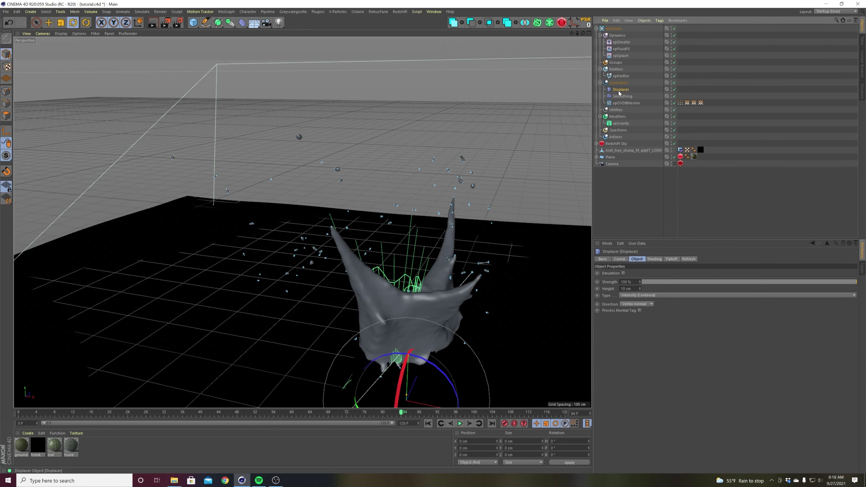
left_click_drag(443, 318, 404, 317, "alt")
left_click(653, 259)
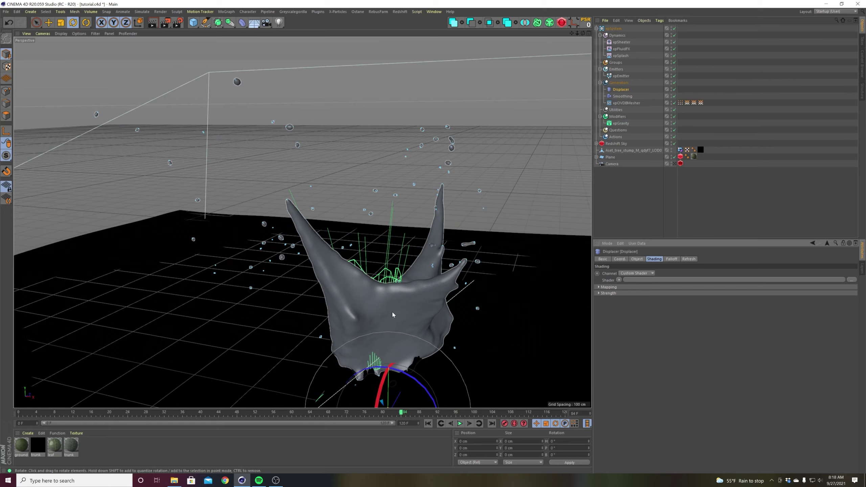
left_click_drag(393, 313, 398, 314, "alt")
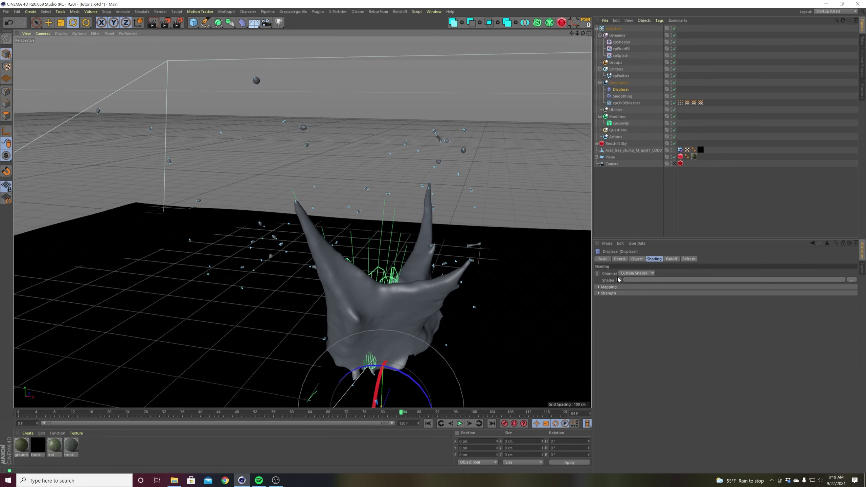
left_click(617, 278)
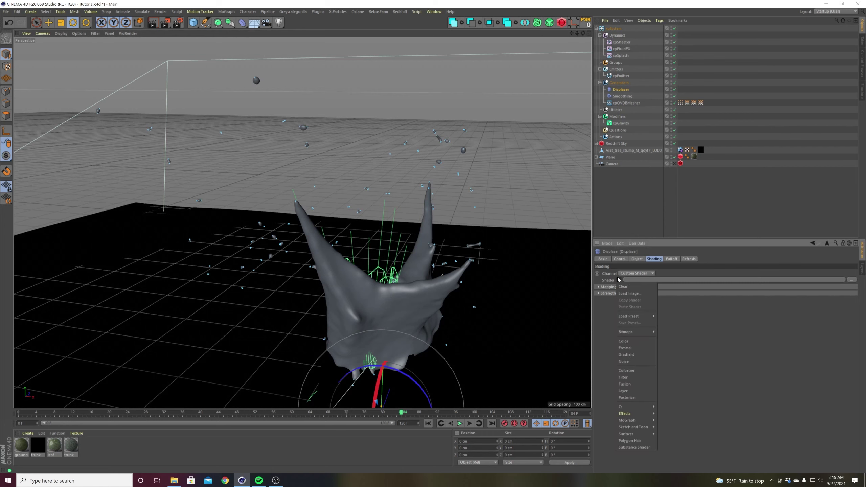
left_click(629, 341)
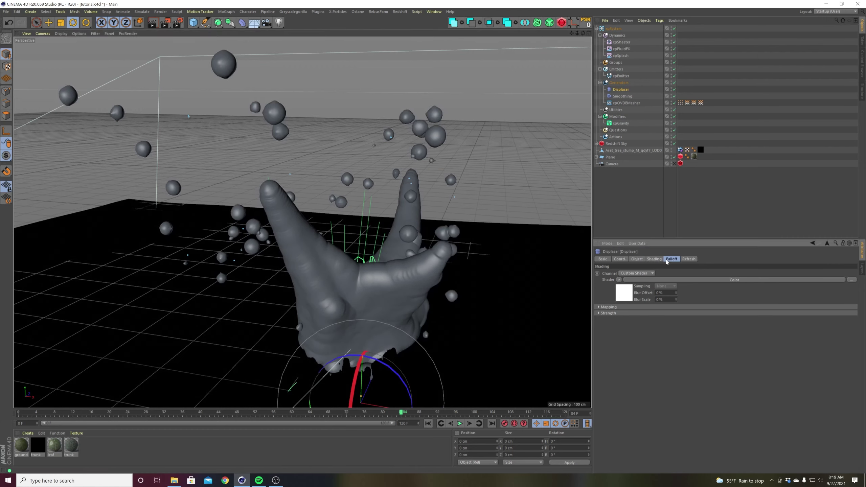
Set the Displacer's height to 1 cm.
left_click(636, 259)
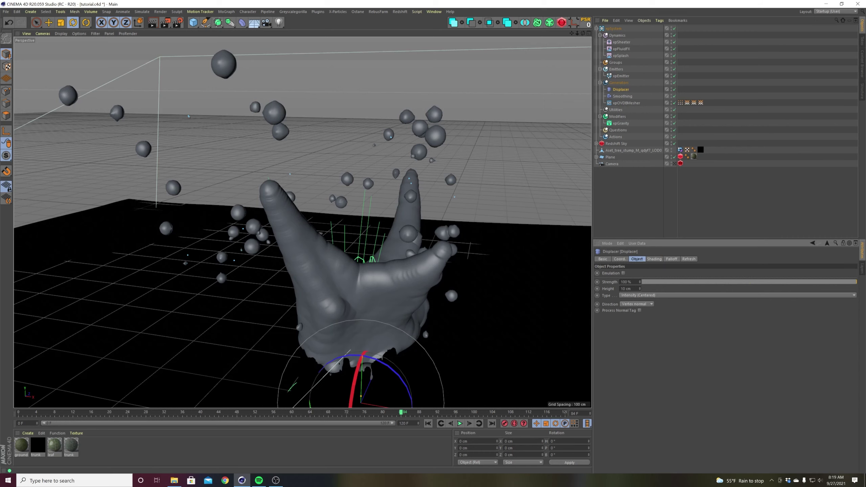
left_click(626, 288)
type("1")
key("Return")
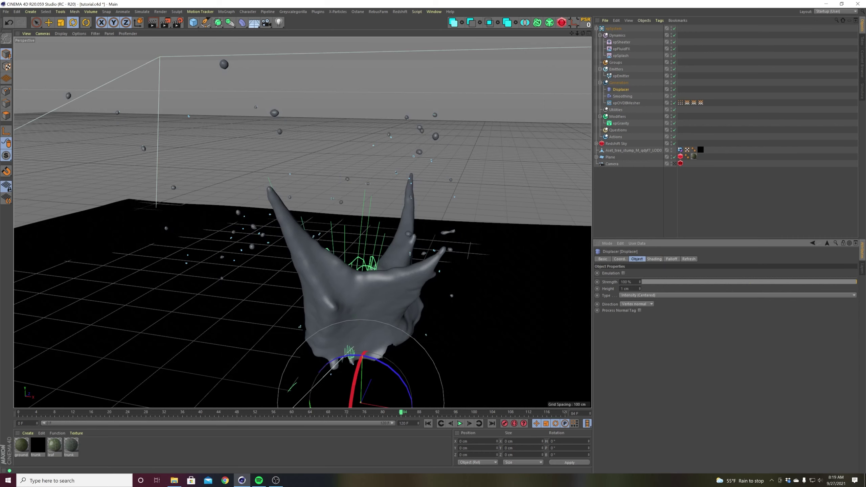
Try Displacer heights of 2, -1 and -4 cm on the splash mesh and return the height to 1 cm.
left_click(626, 289)
type("0")
key("Return")
left_click_drag(639, 289, 639, 292)
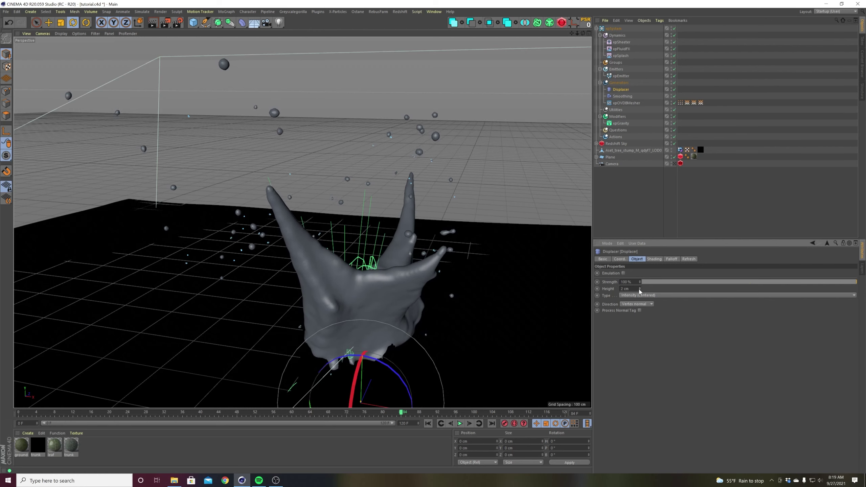
left_click(640, 290)
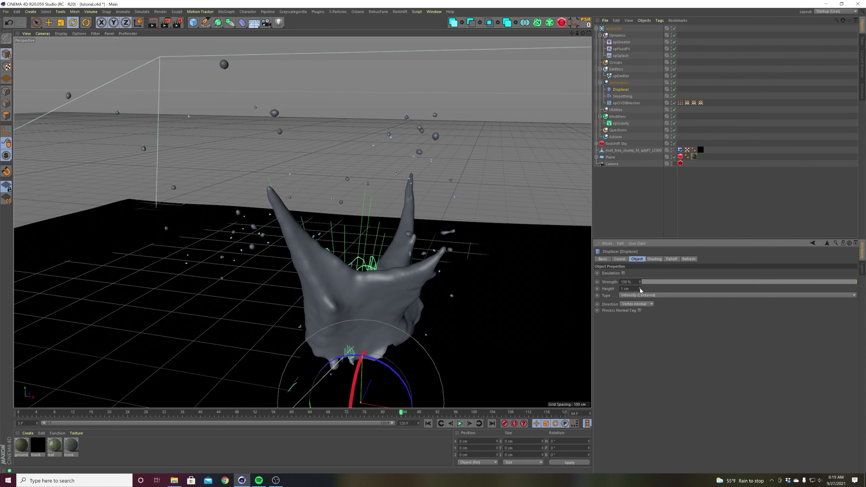
left_click(640, 290)
left_click(640, 290)
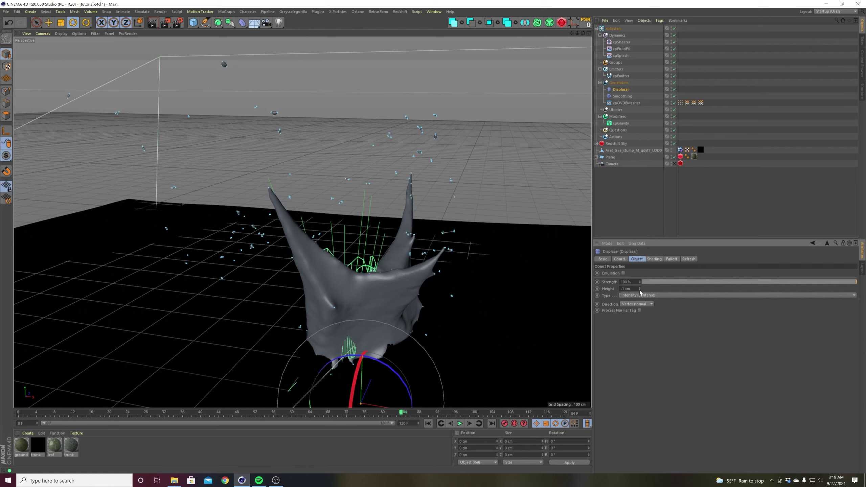
left_click(640, 289)
left_click(640, 290)
left_click(640, 290)
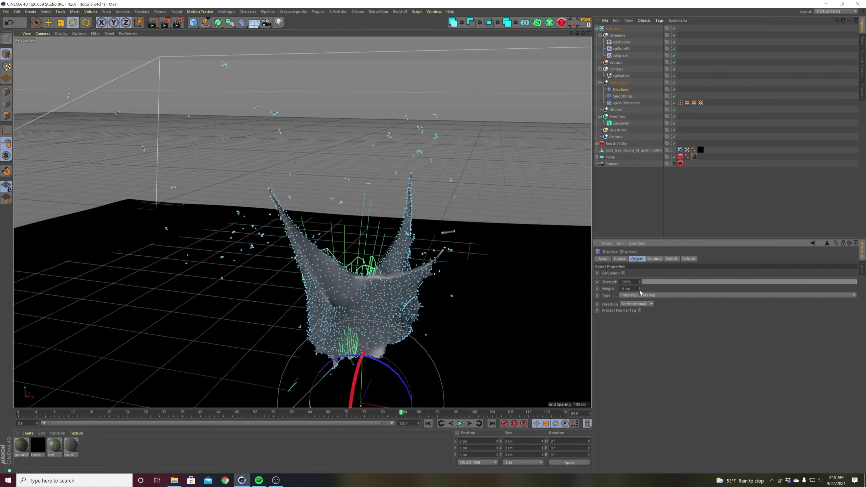
left_click(640, 287)
left_click(640, 287)
left_click(640, 288)
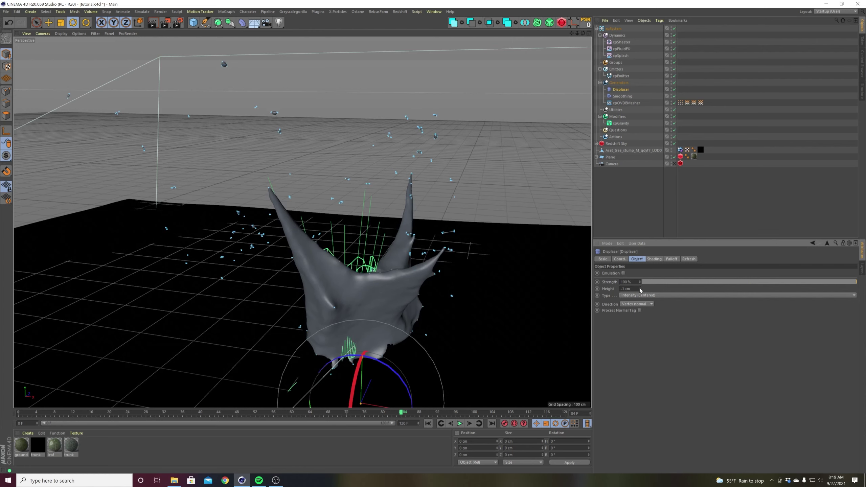
left_click(640, 288)
left_click(640, 290)
left_click(639, 288)
left_click(640, 288)
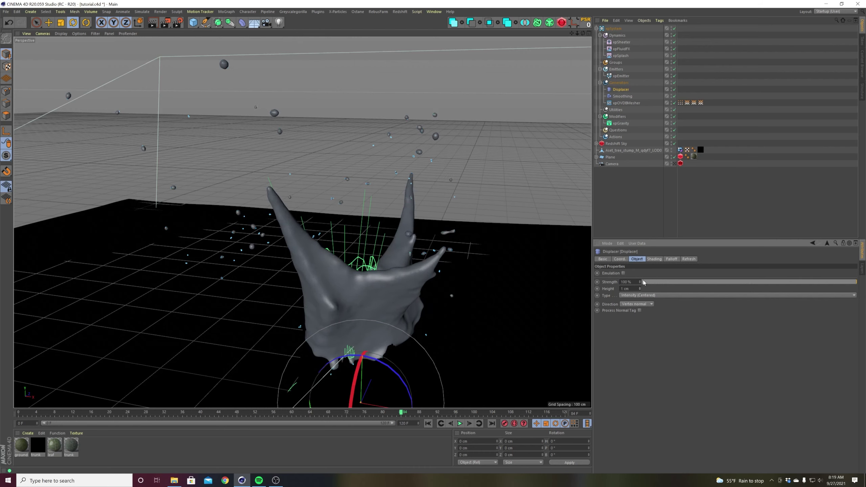
Examine the displaced splash mesh from several angles, the xpOVDBMesher's general settings and its Bake as Alembic option.
left_click(685, 215)
left_click_drag(492, 235, 373, 277, "alt")
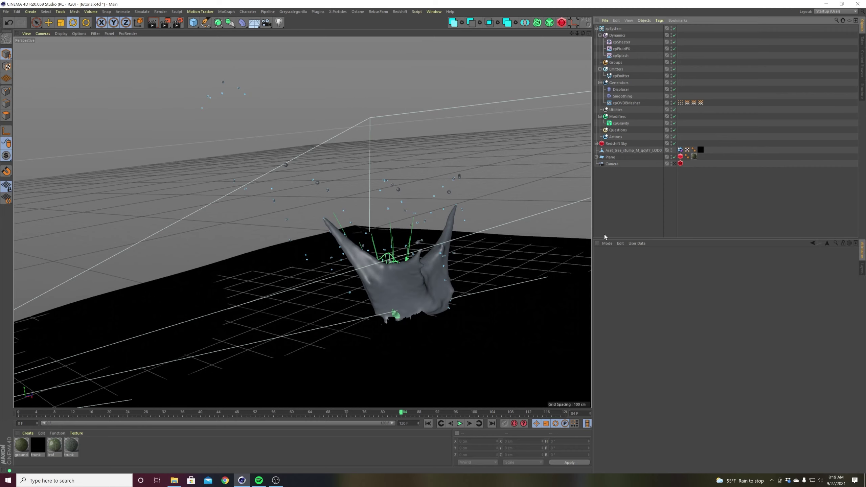
left_click_drag(579, 239, 477, 239, "alt")
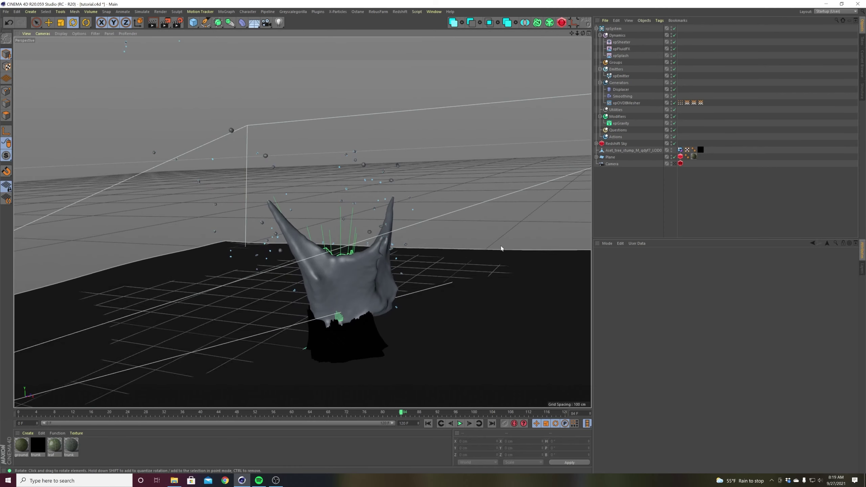
left_click(623, 104)
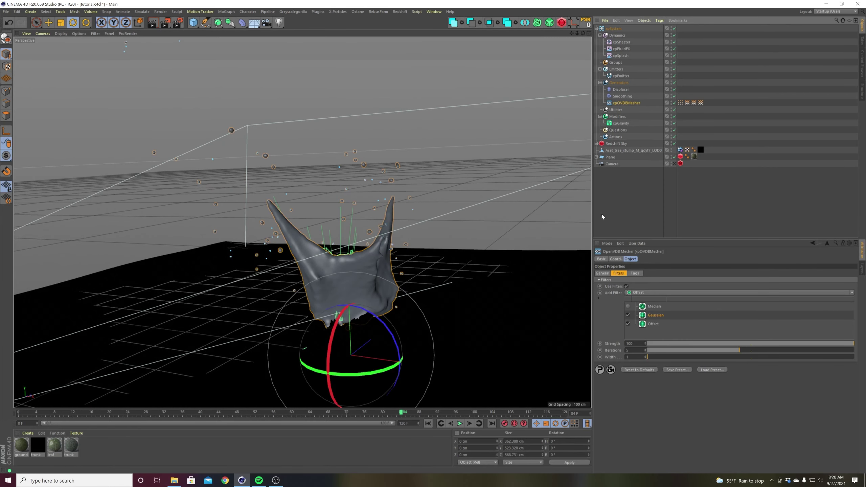
left_click(602, 273)
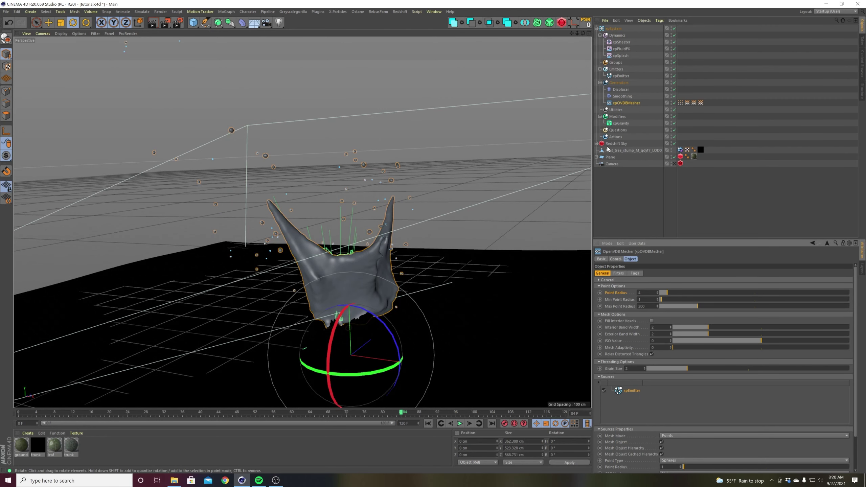
right_click(620, 105)
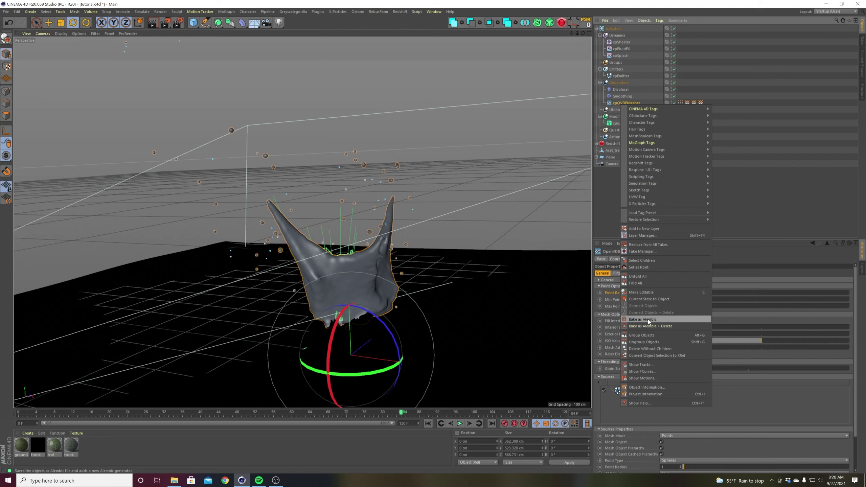
left_click(768, 188)
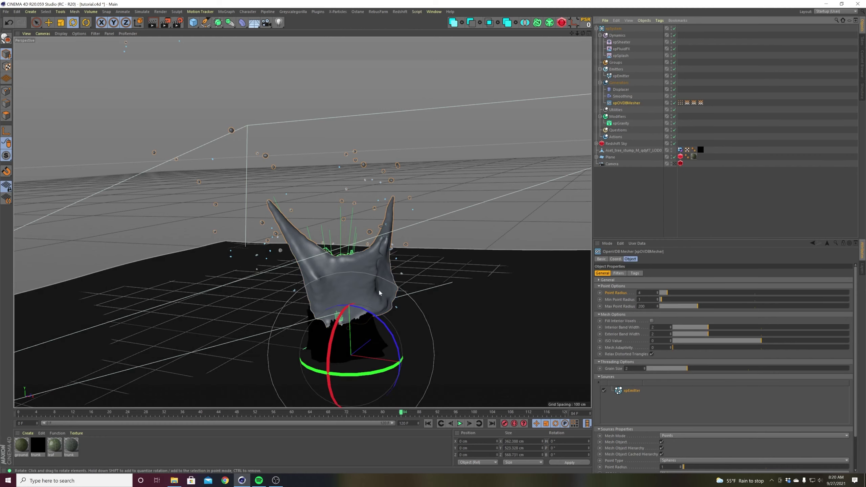
left_click_drag(347, 290, 422, 291, "alt")
left_click(664, 185)
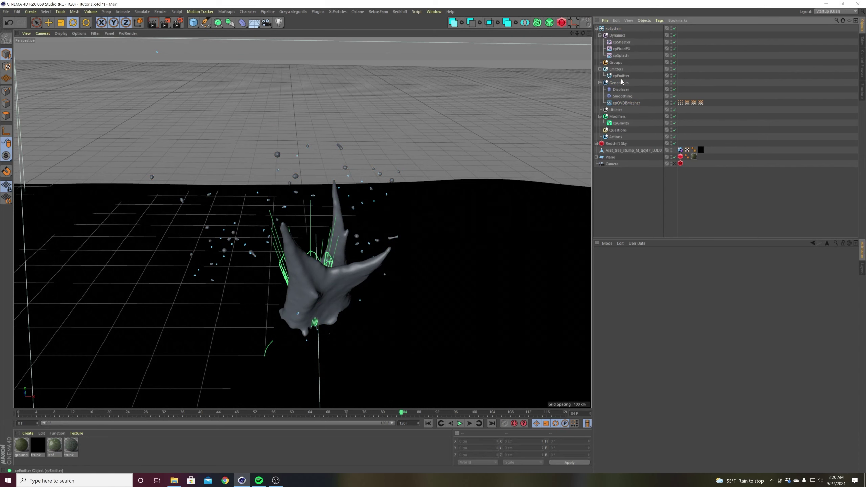
Add an xpCache object to the xpSystem's Utilities group and rewind the animation to frame 0.
left_click(616, 109)
left_click(658, 287)
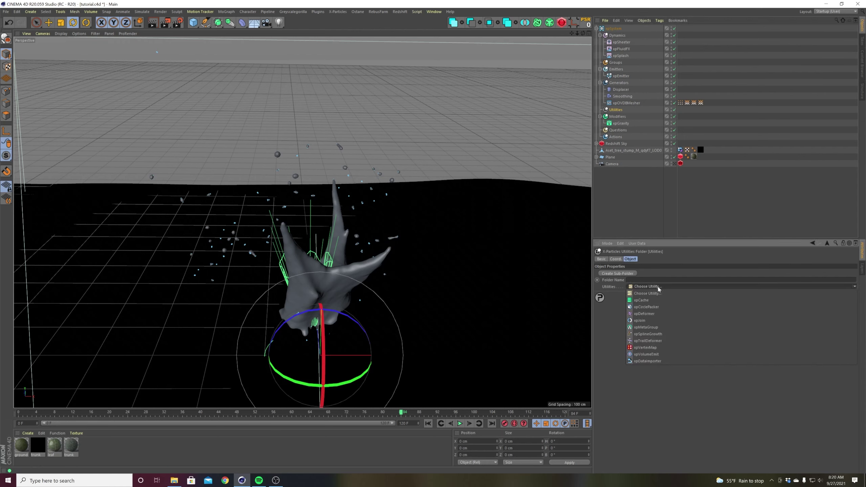
left_click(650, 300)
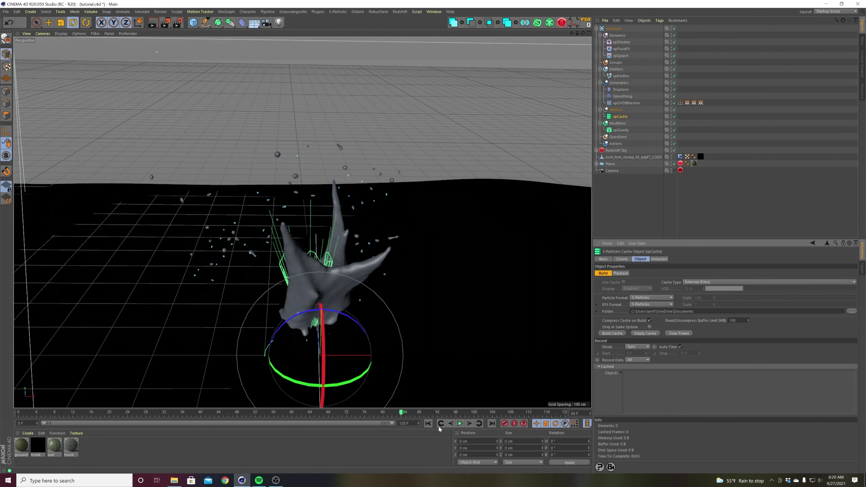
left_click(428, 424)
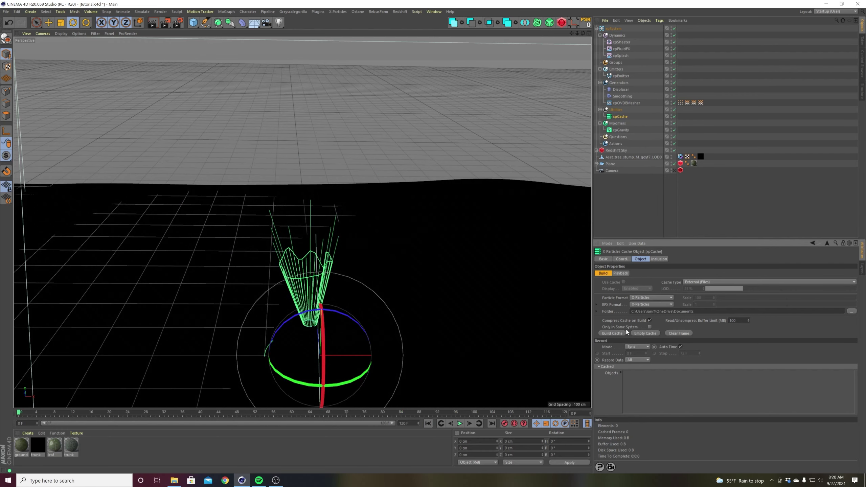
Create a folder named xpcache on the Desktop and choose it as the xpCache's storage folder.
left_click(851, 312)
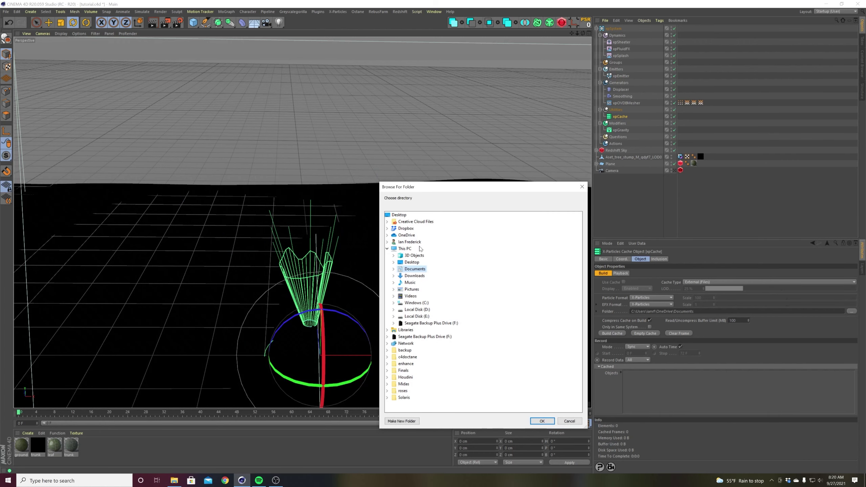
left_click(399, 215)
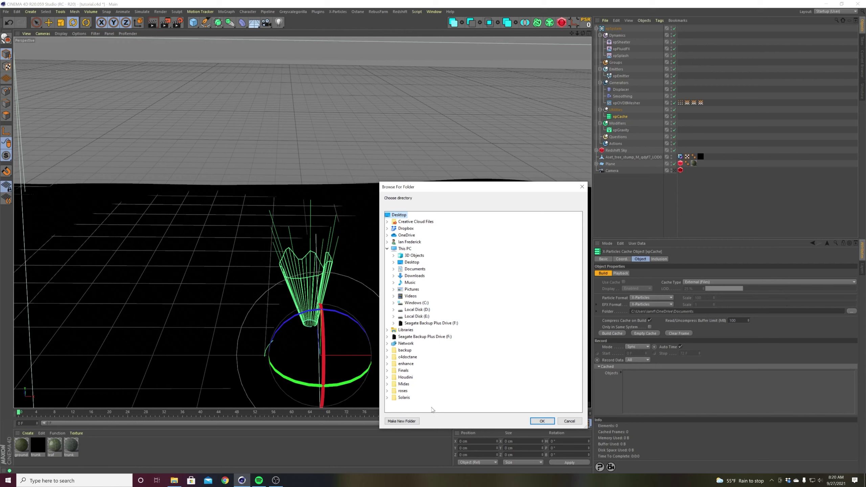
left_click(412, 421)
type("xp")
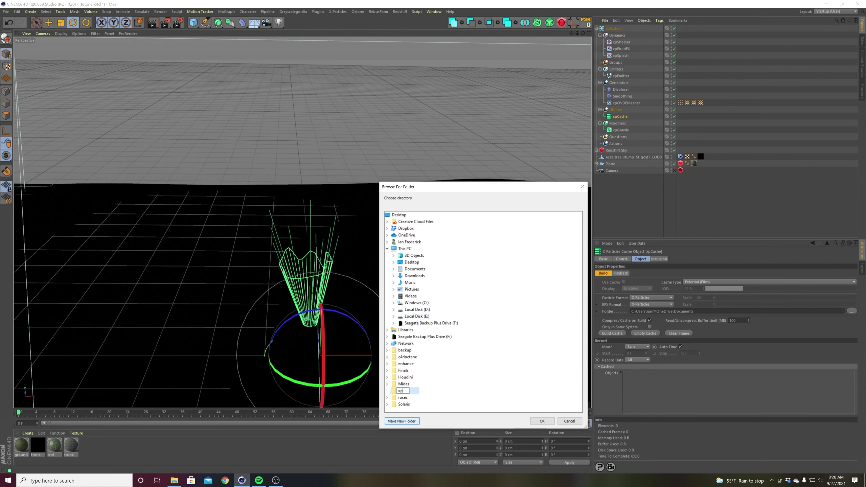
type("a")
key("BackSpace")
key("BackSpace")
type("ca")
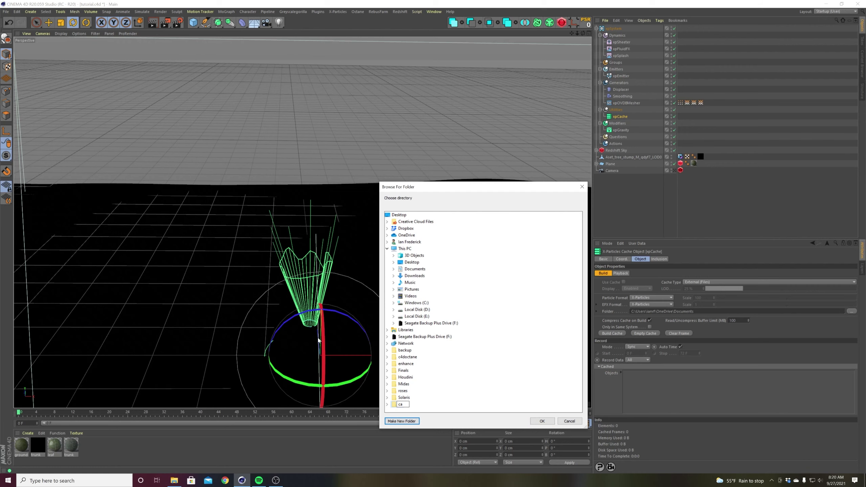
type("xpcache")
left_click(542, 422)
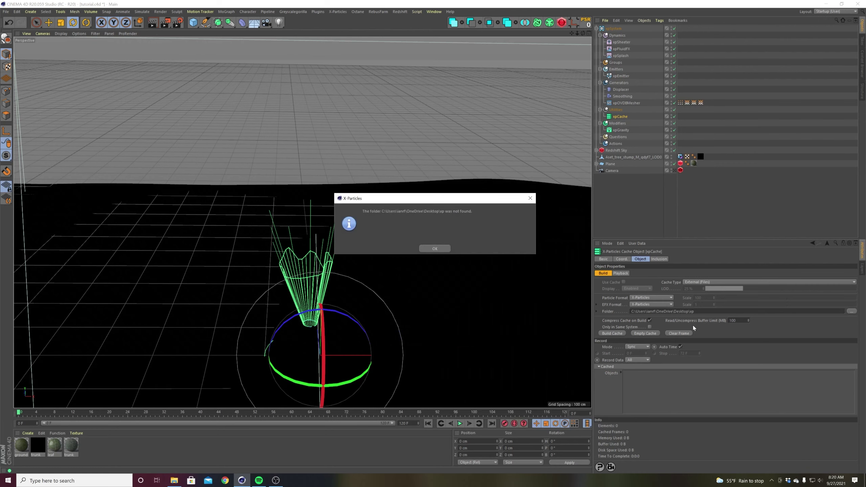
left_click(435, 248)
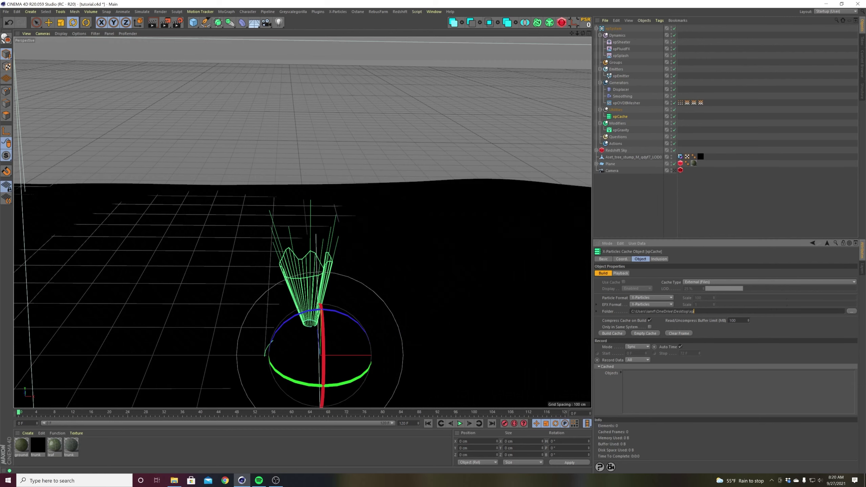
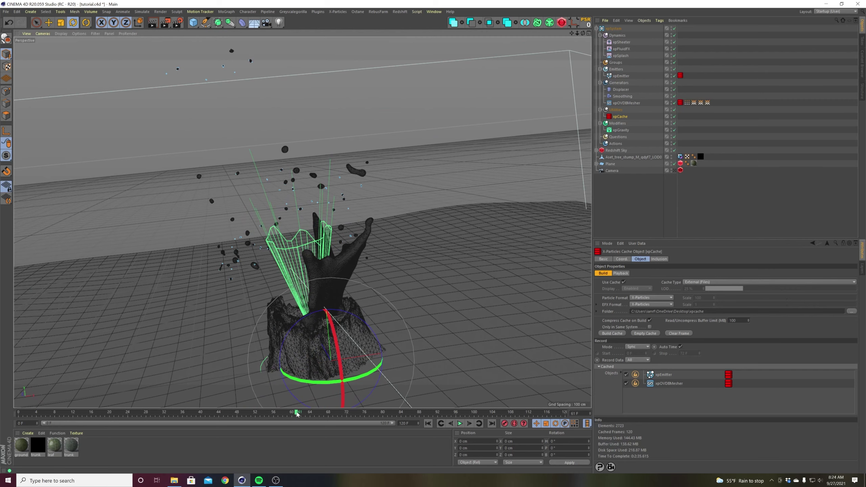
Scrub the cached simulation to frame 74, examine the splash above the stump and clear the selection.
left_click_drag(297, 413, 355, 412)
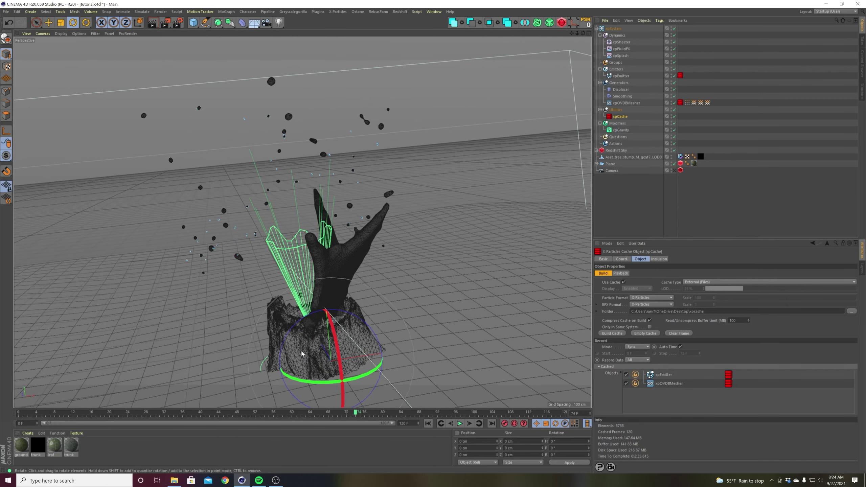
left_click_drag(302, 353, 376, 321, "alt")
left_click(658, 232)
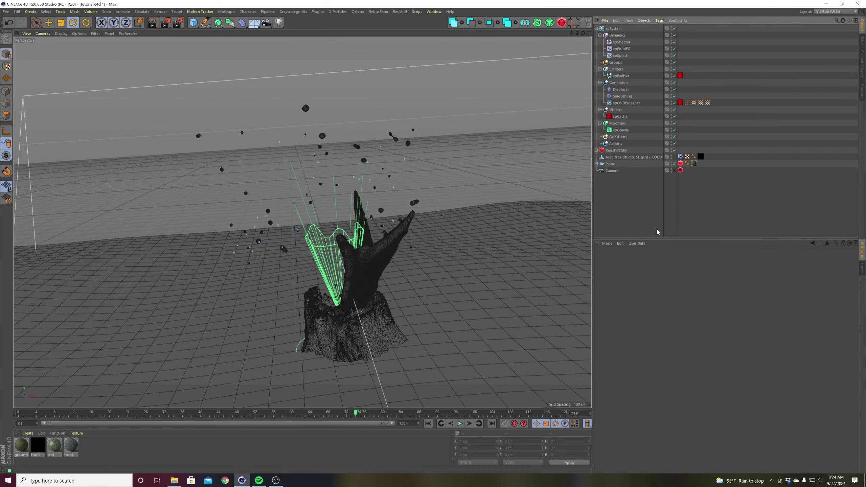
Create a new Redshift material and apply it to the xpOVDBMesher splash mesh.
left_click(562, 23)
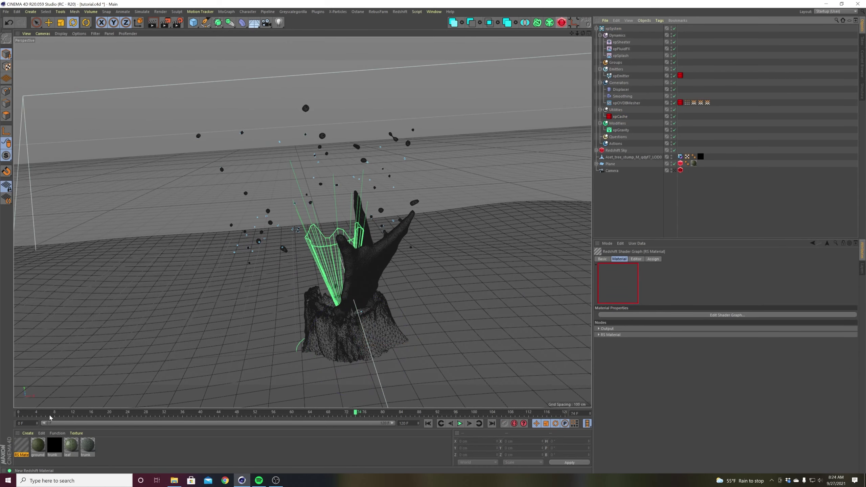
left_click_drag(25, 450, 355, 263)
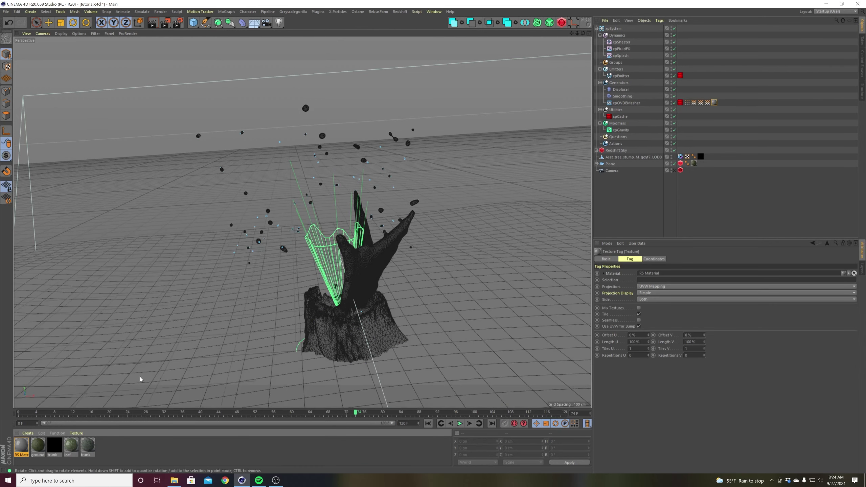
Apply the Water preset to the splash's RS Material in its shader graph and close the graph.
double_click(20, 449)
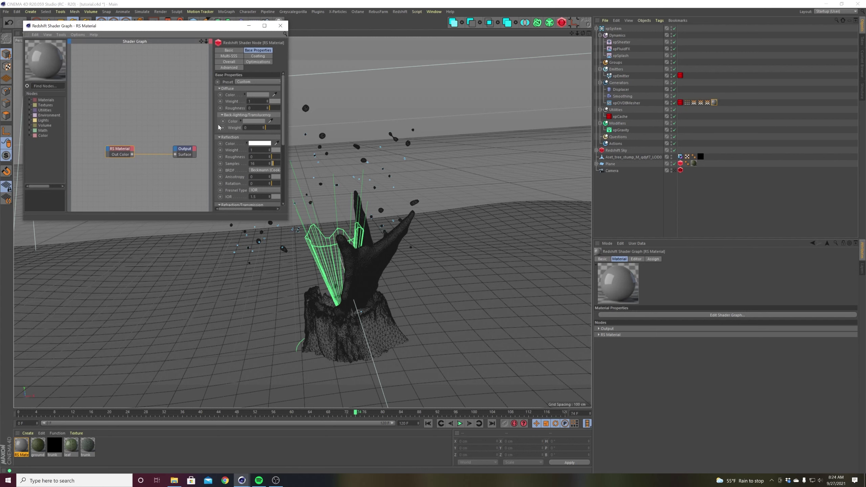
left_click(250, 83)
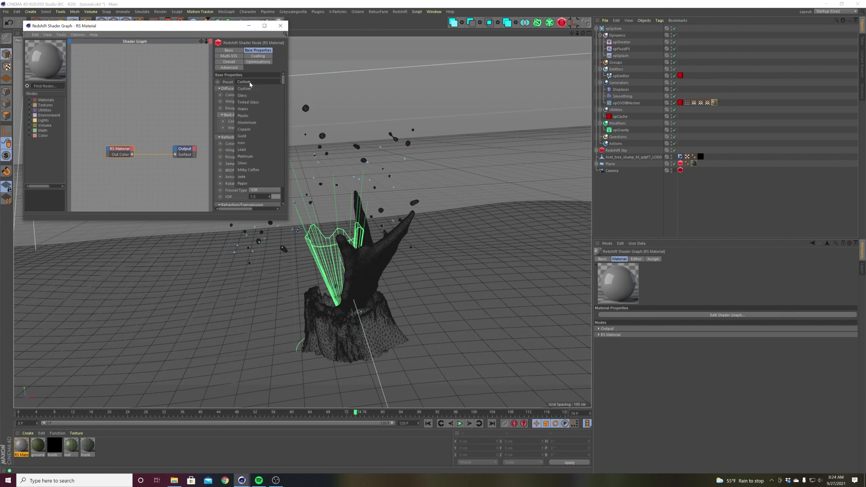
left_click(243, 109)
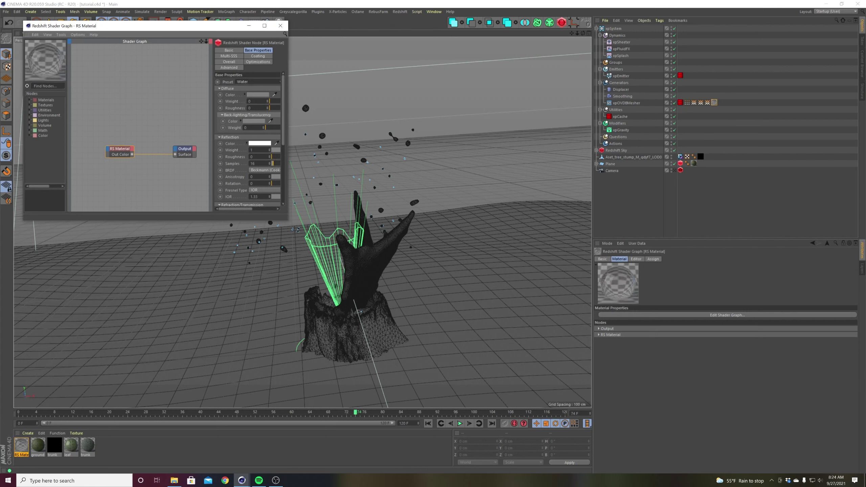
left_click(280, 26)
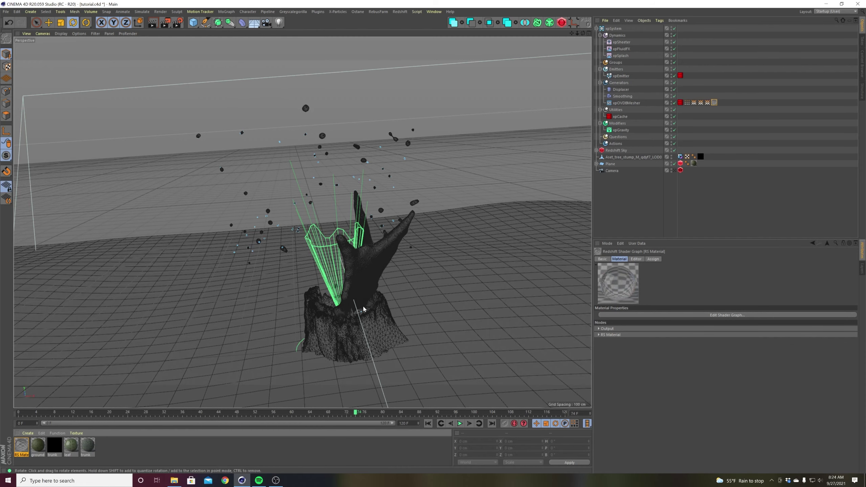
Scrub the cached splash back and forth to frame 47 and inspect it around the stump.
left_click_drag(364, 309, 334, 328, "alt")
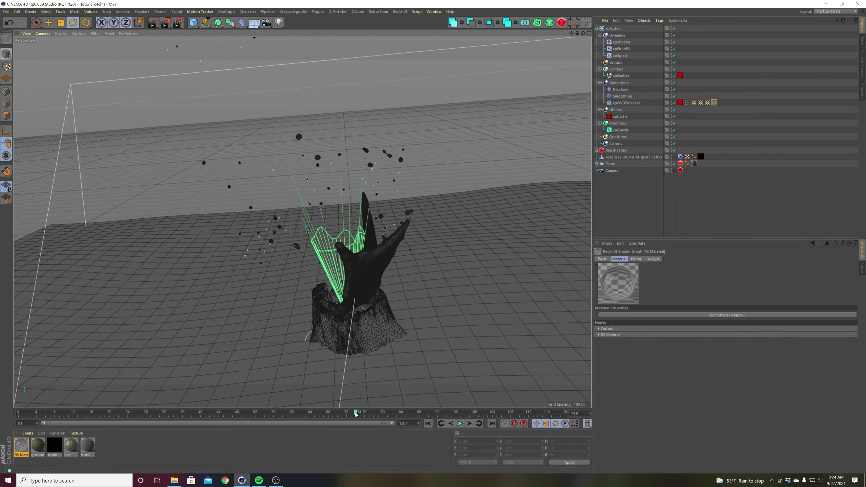
left_click_drag(355, 413, 64, 413)
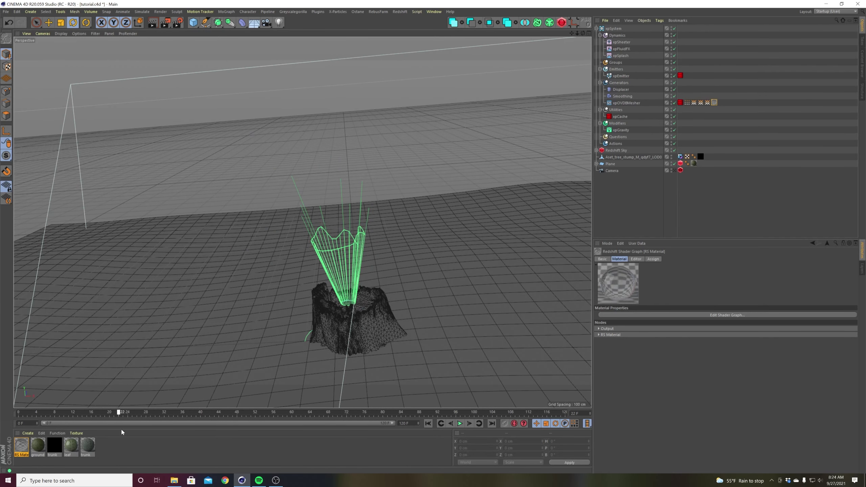
left_click_drag(122, 432, 233, 411)
left_click_drag(349, 312, 348, 345, "alt")
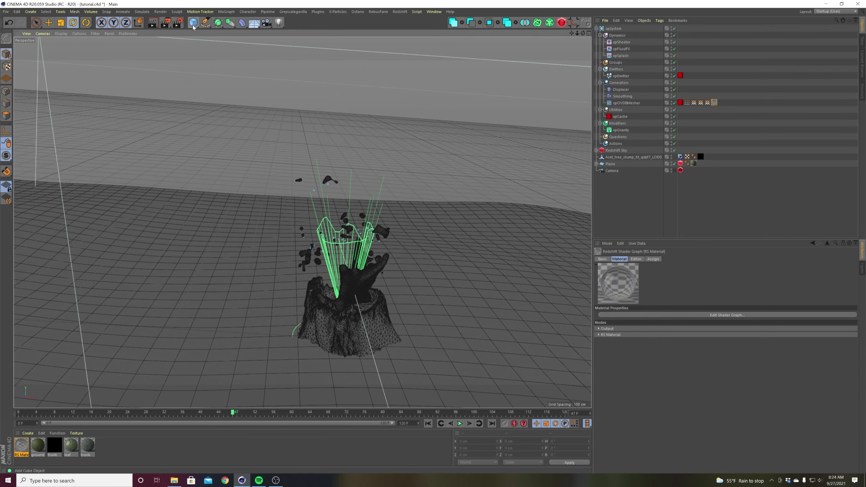
Add a null and a new camera to the scene and reset the camera's position and rotation to zero.
left_click_drag(193, 27, 219, 34)
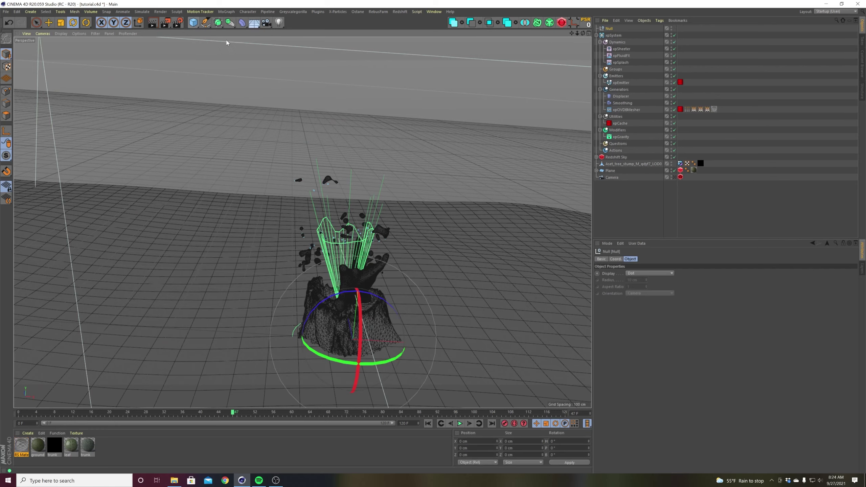
mouse_move(302, 223)
left_mouse_down("alt")
mouse_move(322, 285)
mouse_move(300, 255)
mouse_move(307, 239)
left_mouse_up("alt")
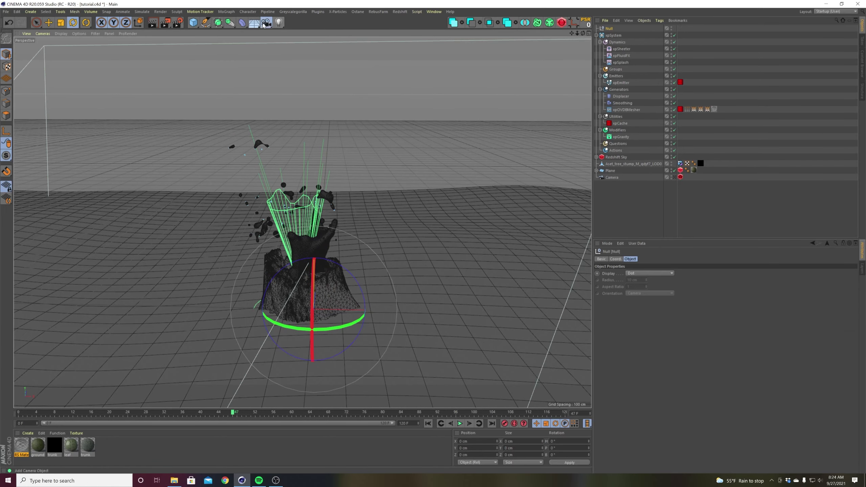
left_click(266, 23)
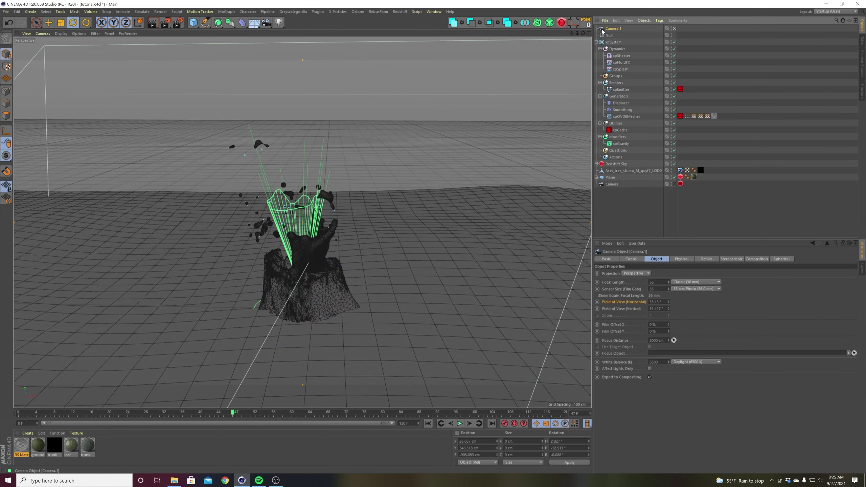
left_click(588, 23)
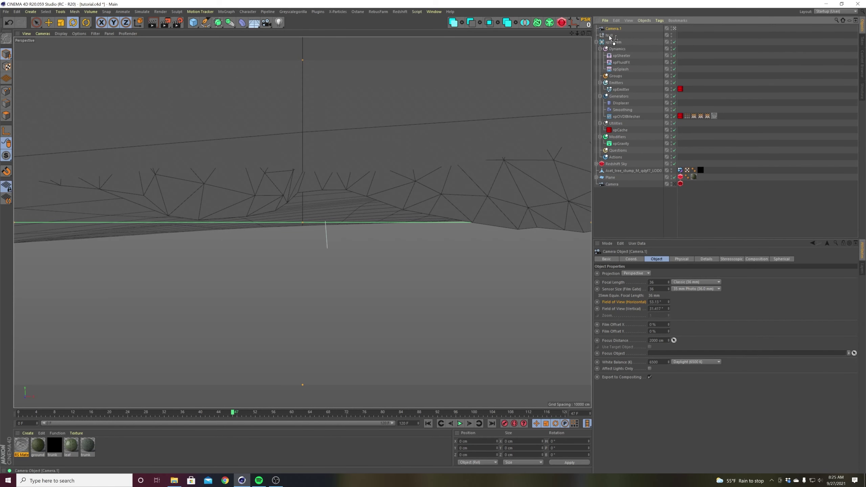
Nest Camera.1 under the null and rename the null CAM.
left_click(596, 42)
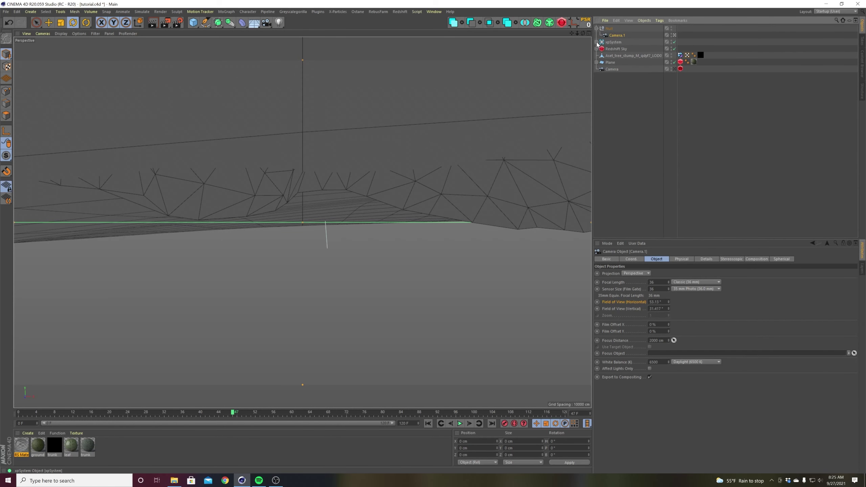
double_click(609, 29)
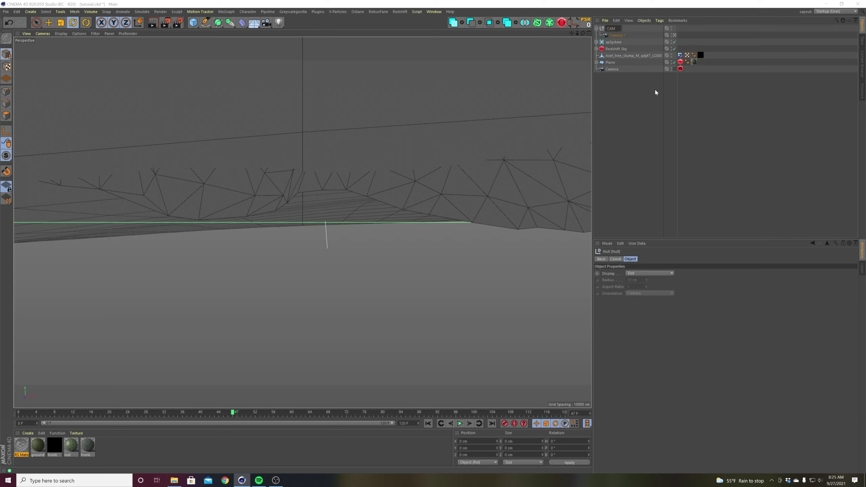
type("CAM")
key("Return")
Frame the stump by raising the CAM null to 95 cm in Y and moving Camera.1 to -768 cm in Z.
left_click(616, 36)
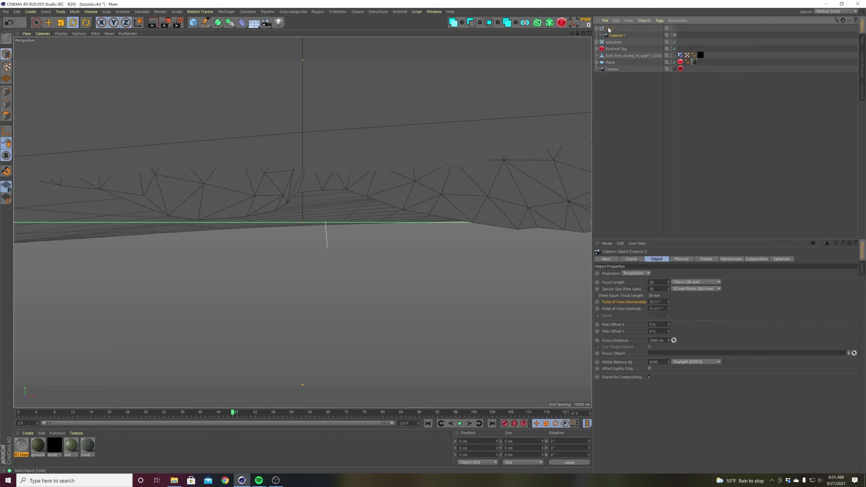
left_click(609, 30)
left_click(616, 259)
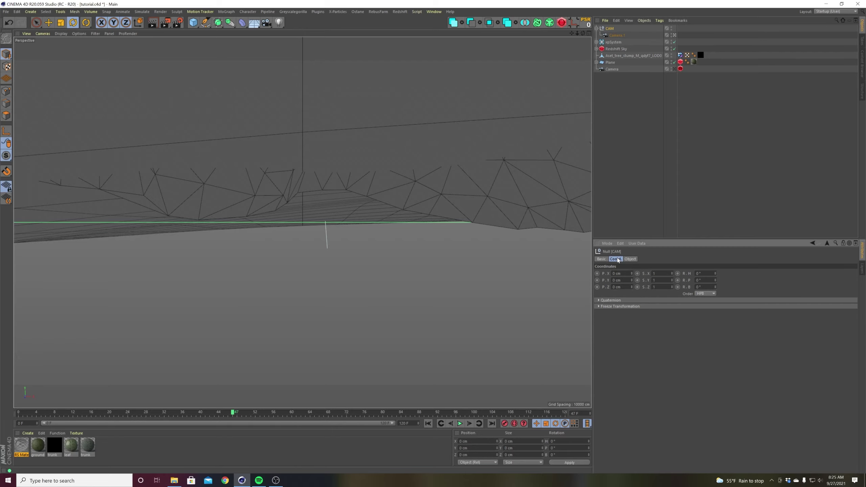
mouse_move(631, 280)
left_mouse_down()
mouse_move(631, 259)
mouse_move(631, 274)
left_mouse_up()
left_click(618, 36)
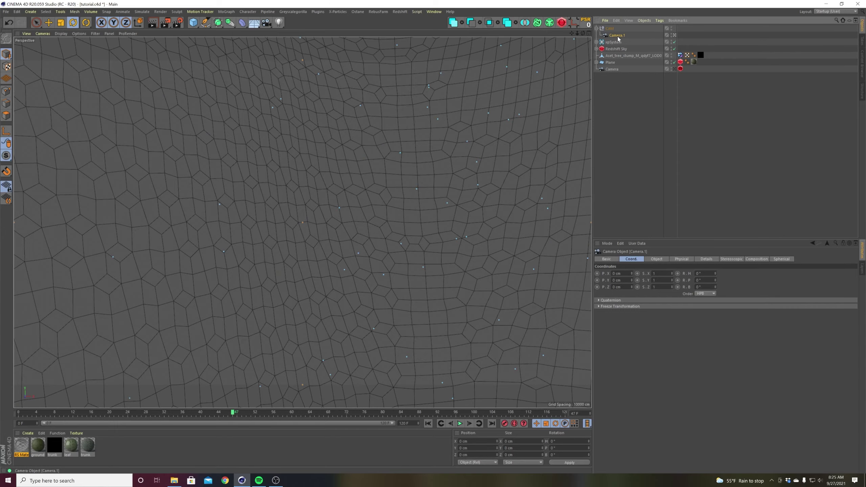
left_click_drag(632, 288, 631, 348)
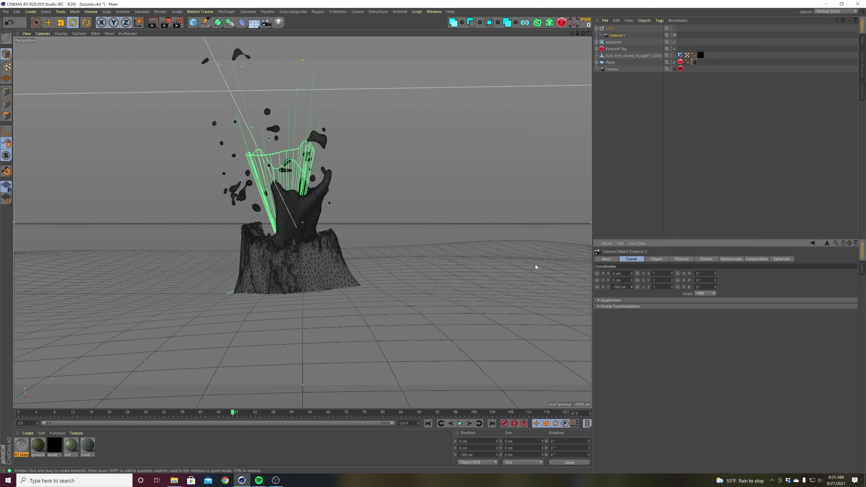
Try rotating the CAM null's heading to orbit the camera around the stump.
left_click(610, 29)
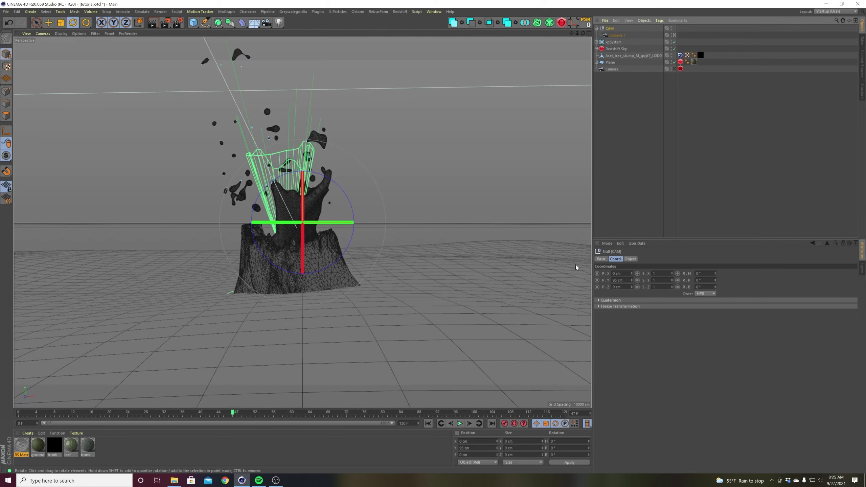
mouse_move(715, 273)
left_mouse_down()
mouse_move(693, 274)
mouse_move(727, 274)
mouse_move(716, 277)
left_mouse_up()
key("ctrl+z")
Keyframe the CAM null's Y position at 625 cm on frame 0 and 105 cm on frame 24.
left_click(427, 423)
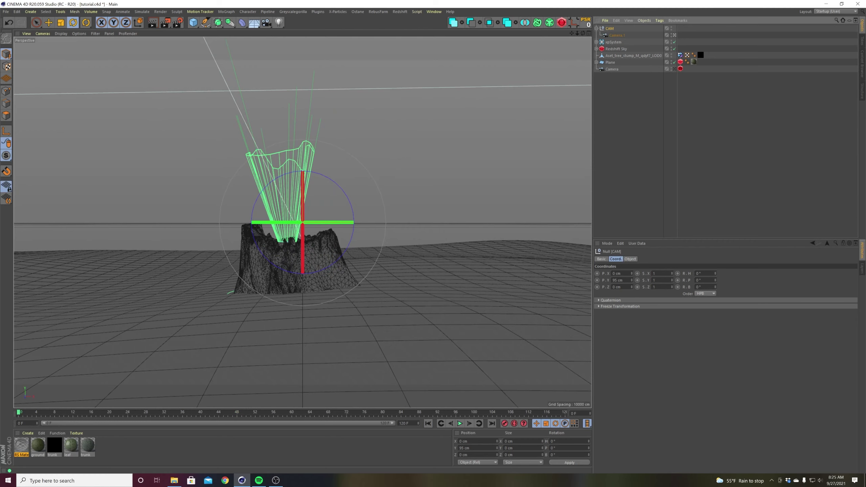
left_click_drag(632, 280, 632, 238)
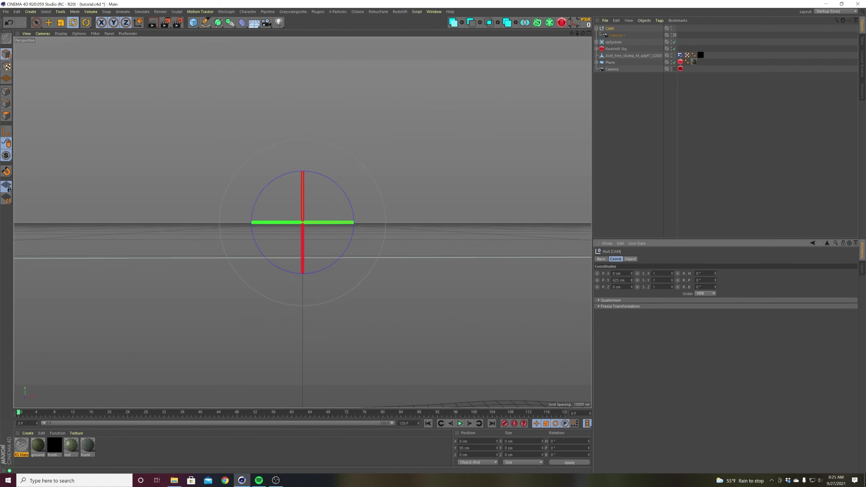
left_click(597, 280)
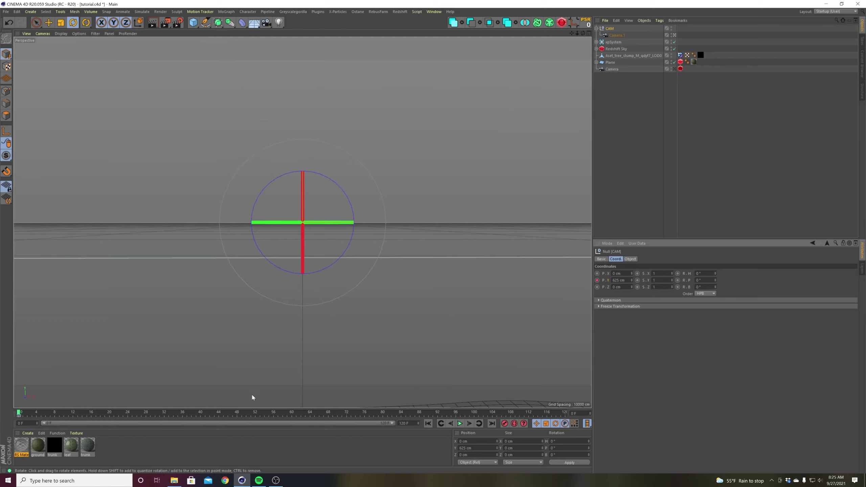
left_click(119, 413)
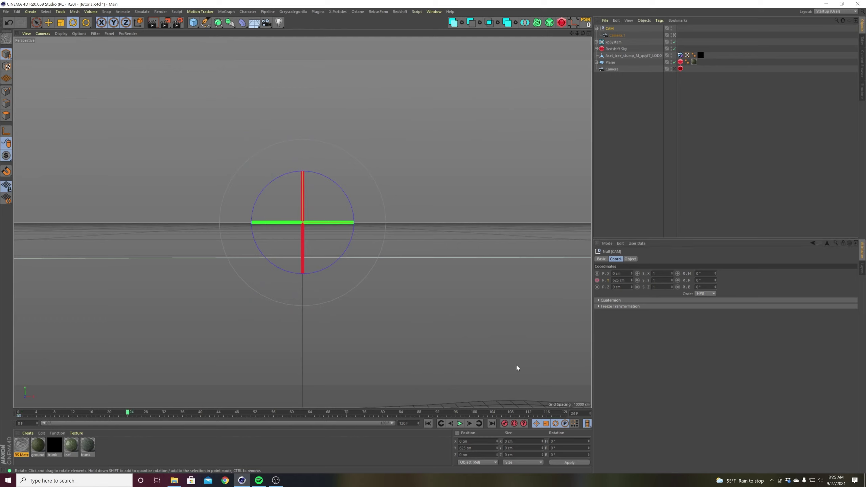
left_click_drag(632, 280, 632, 311)
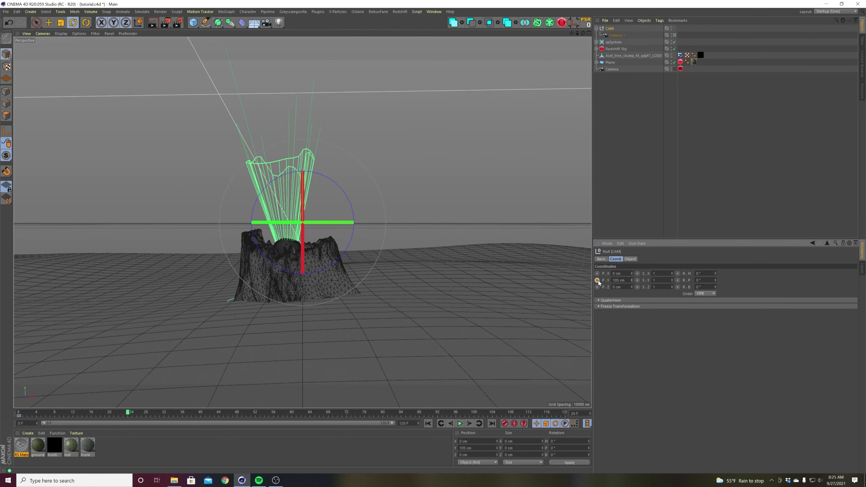
left_click(597, 281)
Play the animation from the first frame twice to review the camera's drop toward the stump.
left_click(428, 423)
left_click(460, 423)
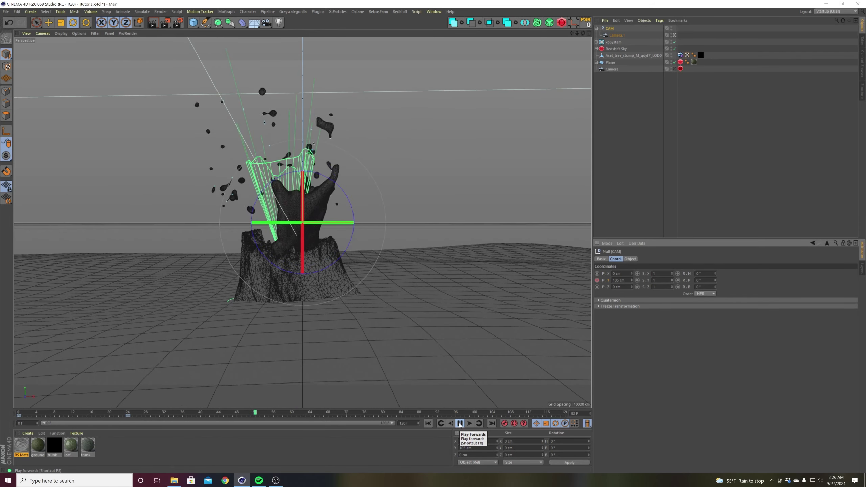
left_click(428, 424)
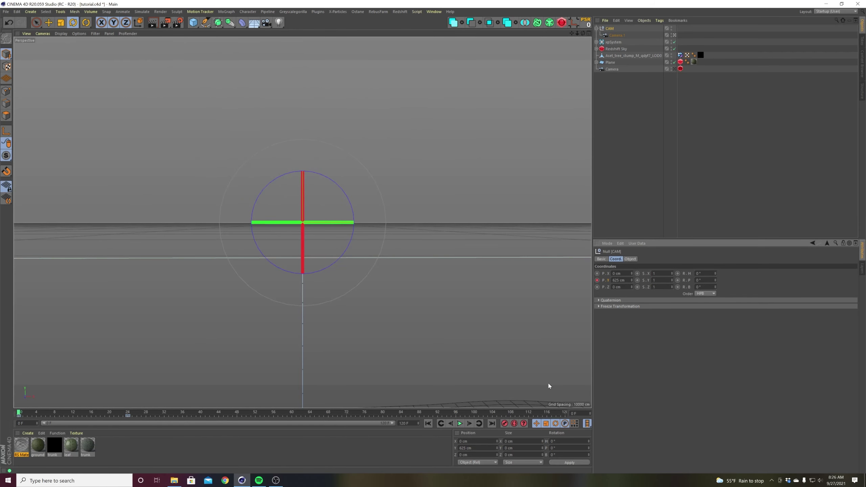
left_click(460, 424)
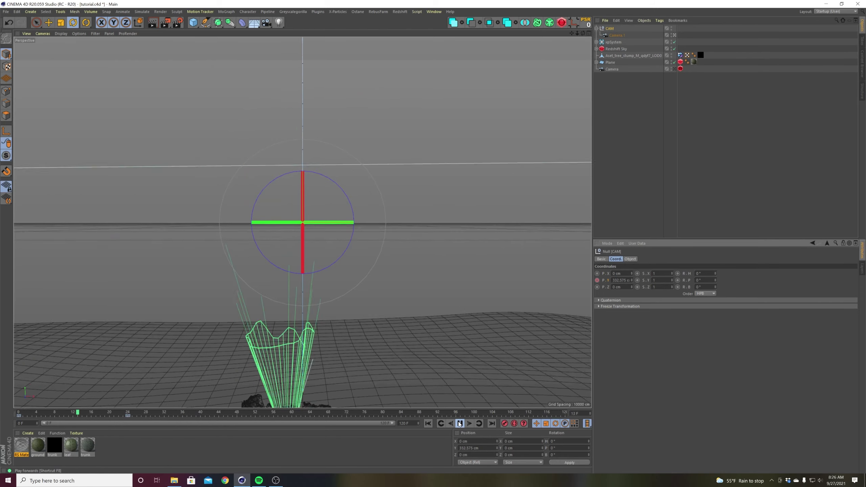
left_click(460, 423)
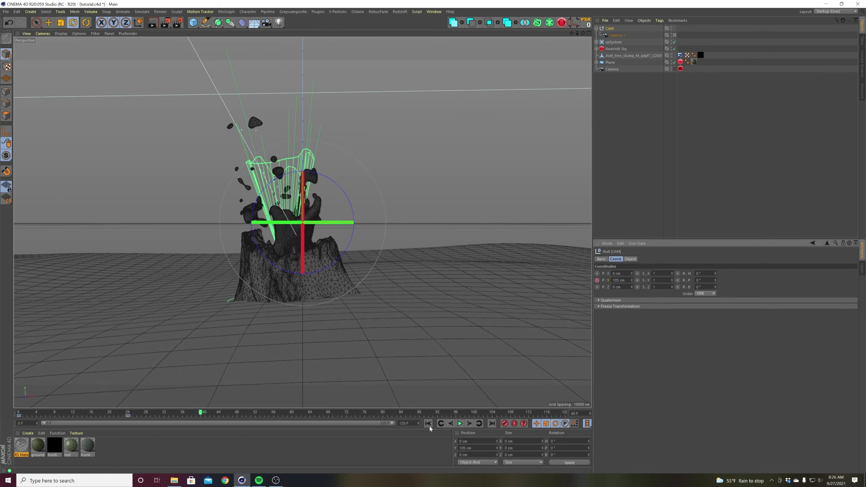
left_click(429, 425)
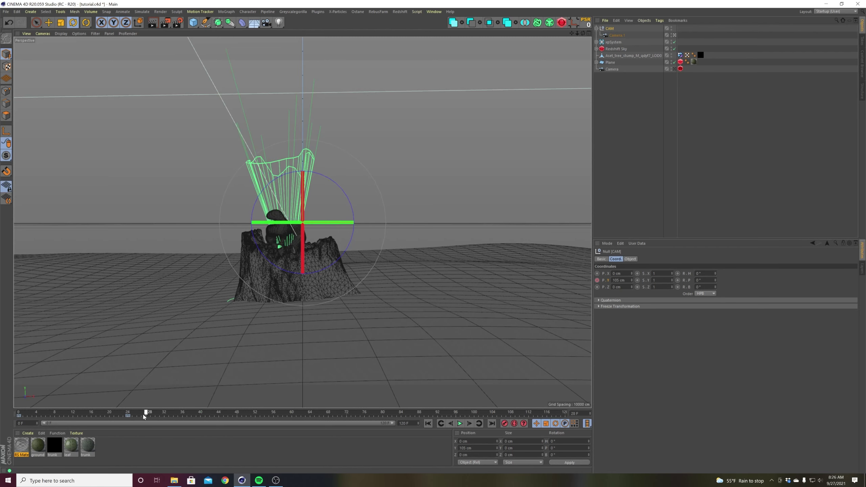
Keyframe the CAM null's heading rotation at 0° on frame 20 and -40° on frame 120.
left_click(129, 414)
left_click_drag(129, 419, 110, 422)
left_click(679, 273)
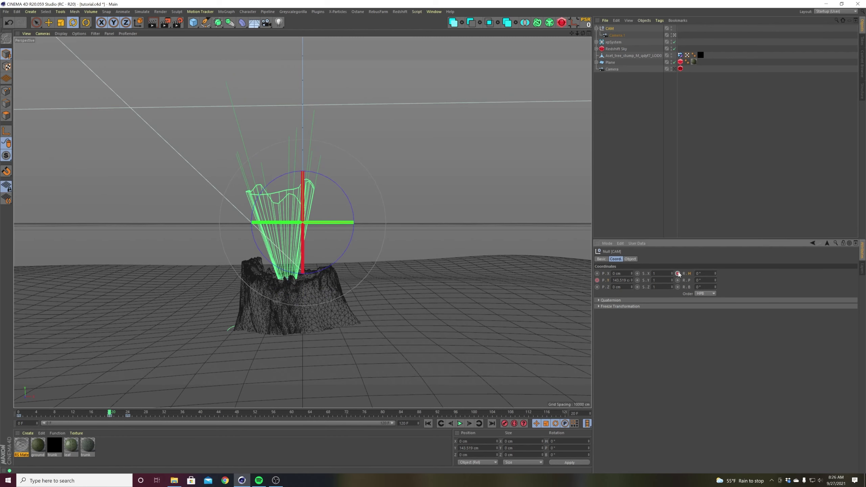
left_click_drag(116, 413, 600, 412)
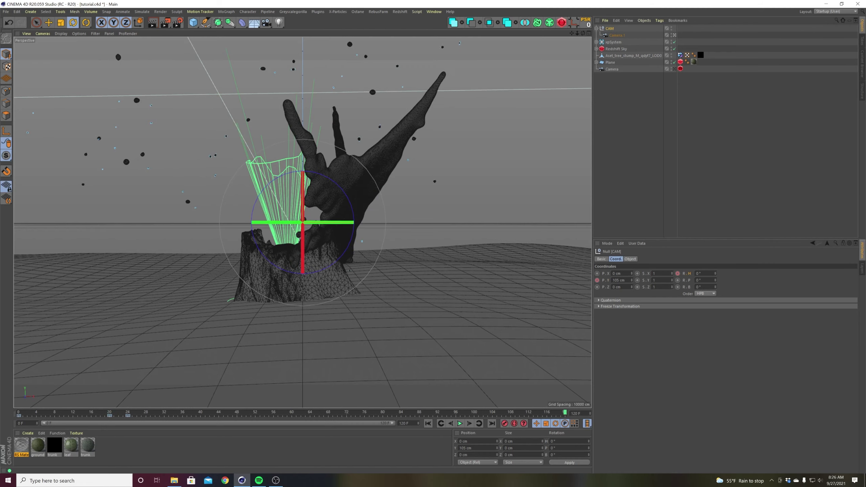
left_click_drag(716, 276, 716, 295)
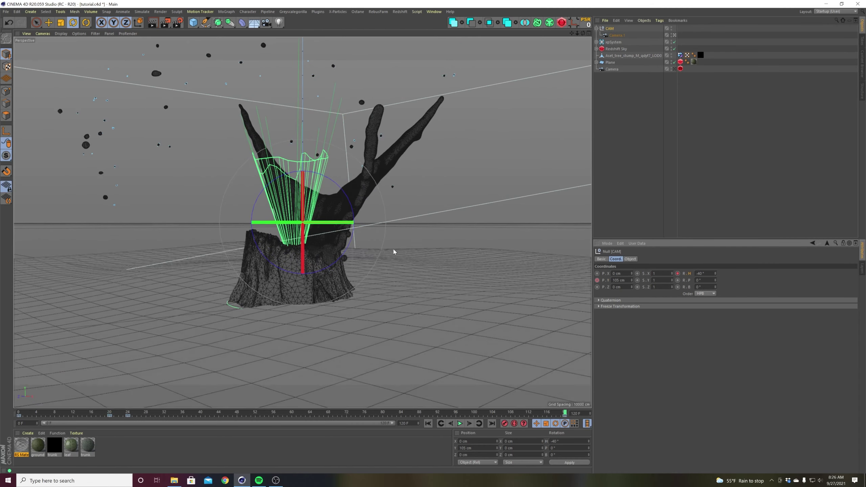
Play the animation from the first frame to review the camera's drop combined with its orbit.
left_click(428, 424)
left_click(459, 424)
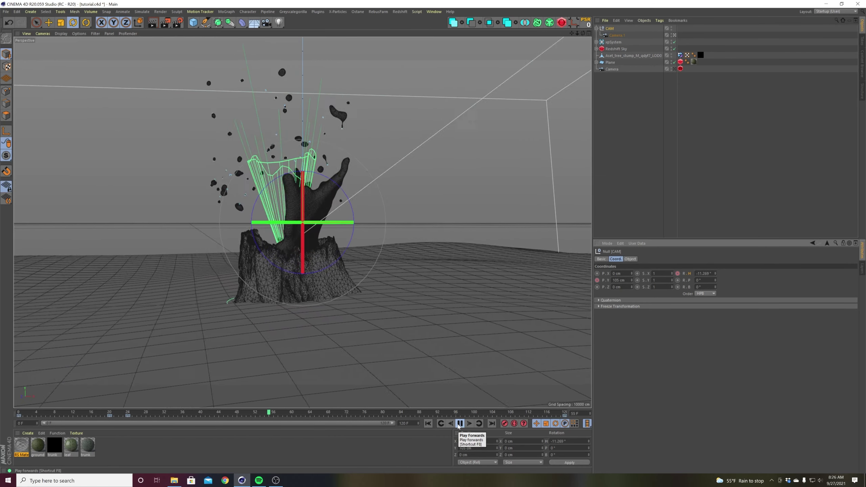
left_click(460, 423)
Open the F-Curve timeline in an enlarged window and frame the CAM null's Position Y curve.
left_click(433, 11)
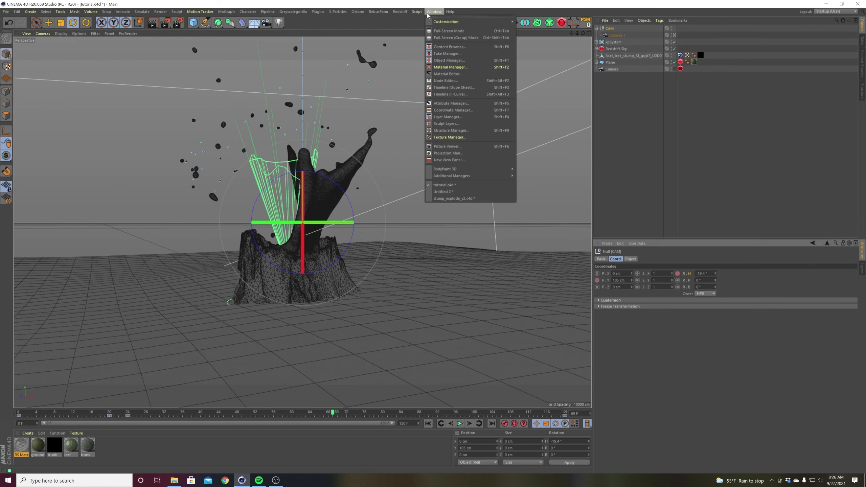
left_click(448, 95)
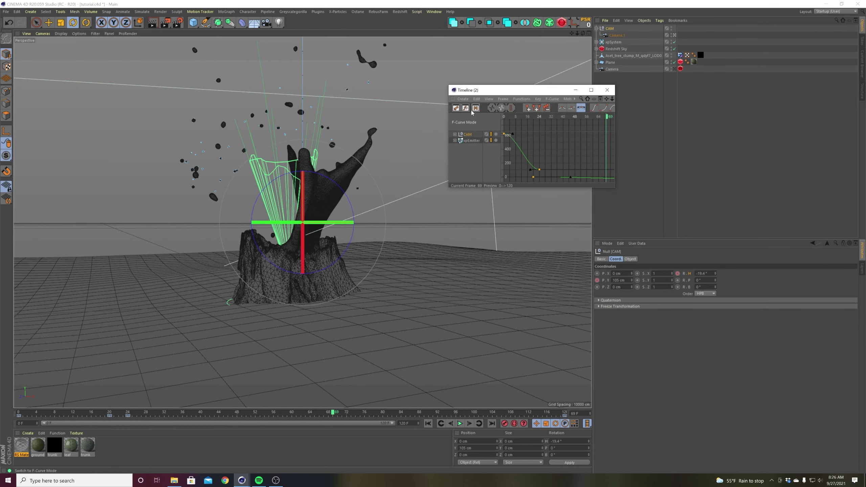
left_click_drag(492, 93, 392, 51)
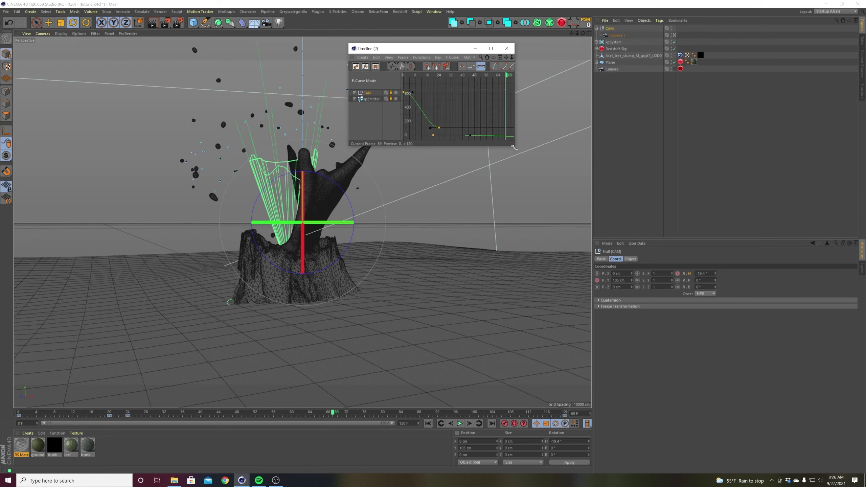
left_click_drag(514, 147, 749, 314)
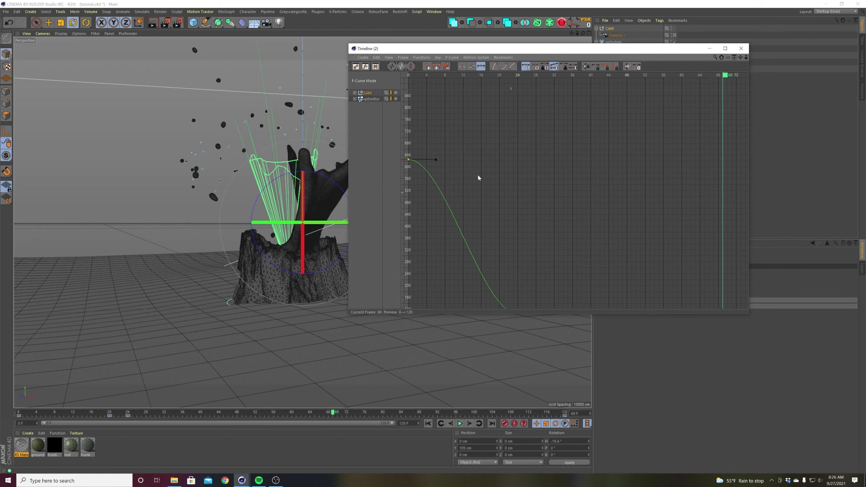
left_click(355, 93)
left_click(371, 98)
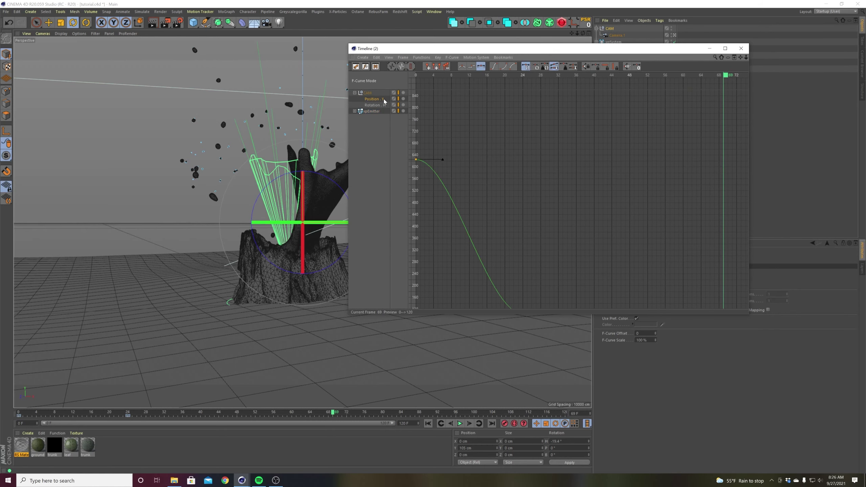
key("h")
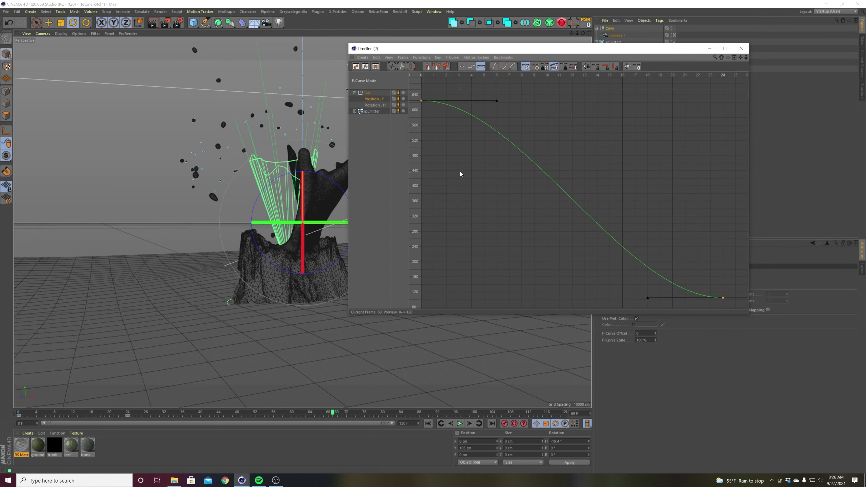
Steepen the incoming tangent of CAM's Position Y key at frame 24 to nearly vertical, so the camera drop accelerates into an abrupt stop.
left_click(429, 424)
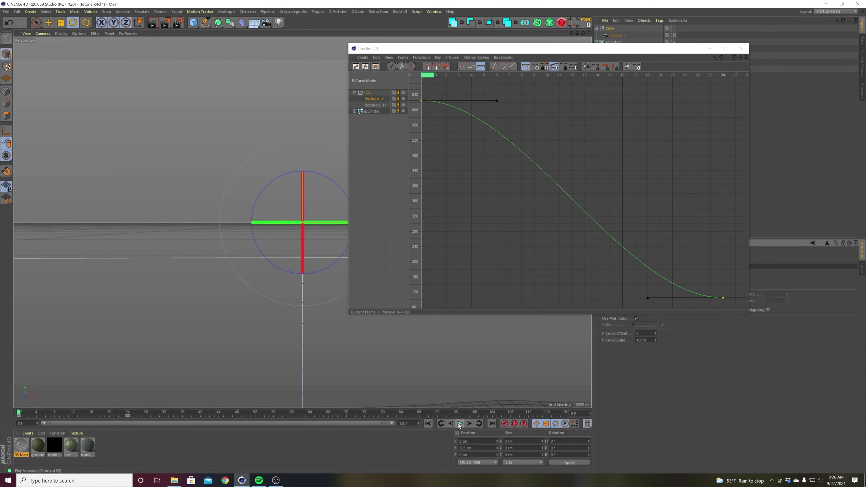
left_click_drag(474, 168, 421, 90)
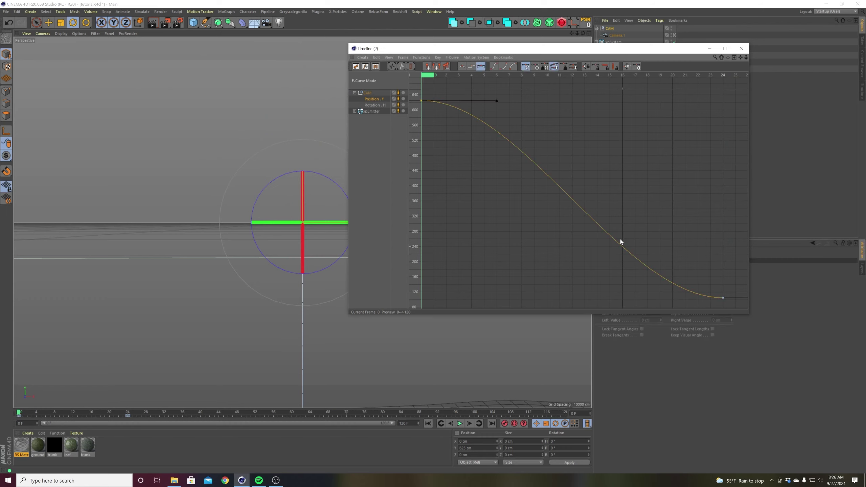
left_click_drag(648, 225, 732, 309)
left_click_drag(647, 297, 675, 231)
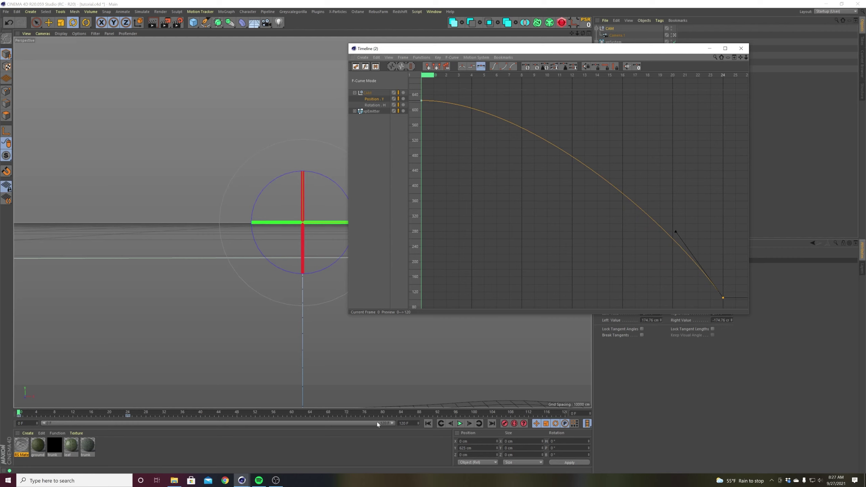
left_click(459, 424)
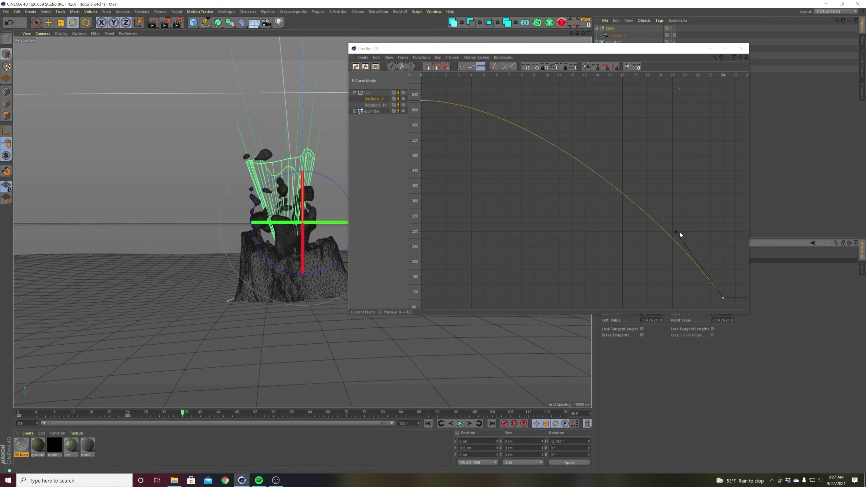
left_click_drag(679, 231, 718, 204)
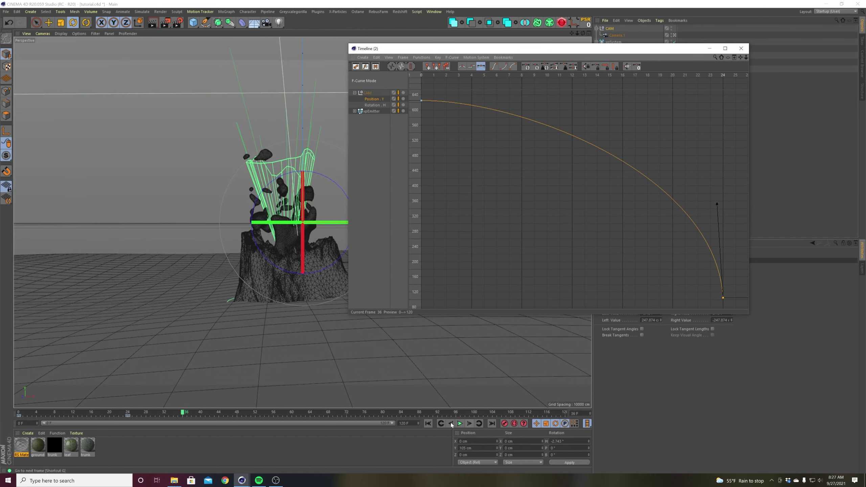
Play the animation from the first frame several times to review the accelerated camera drop.
left_click(428, 423)
left_click(460, 423)
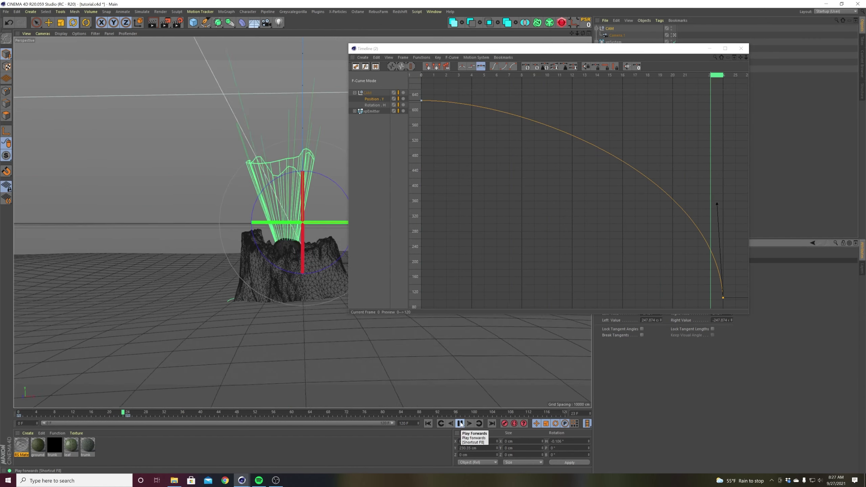
left_click(429, 423)
left_click(460, 424)
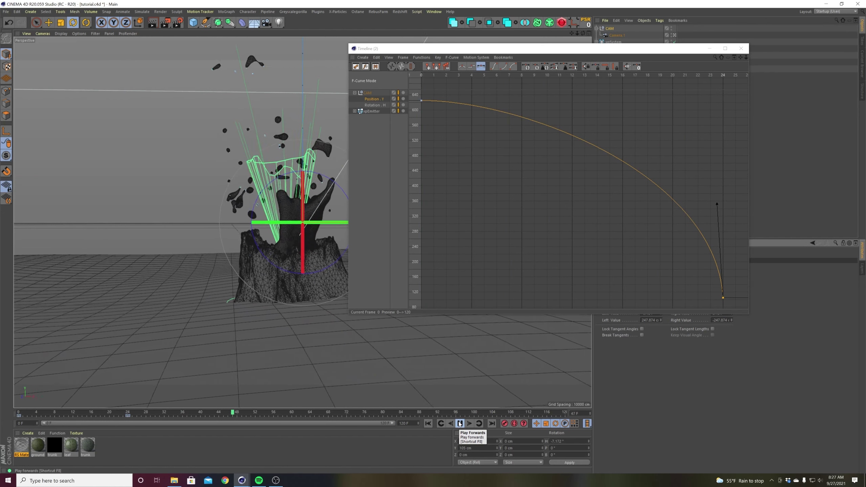
left_click(459, 423)
left_click(428, 424)
left_click(459, 423)
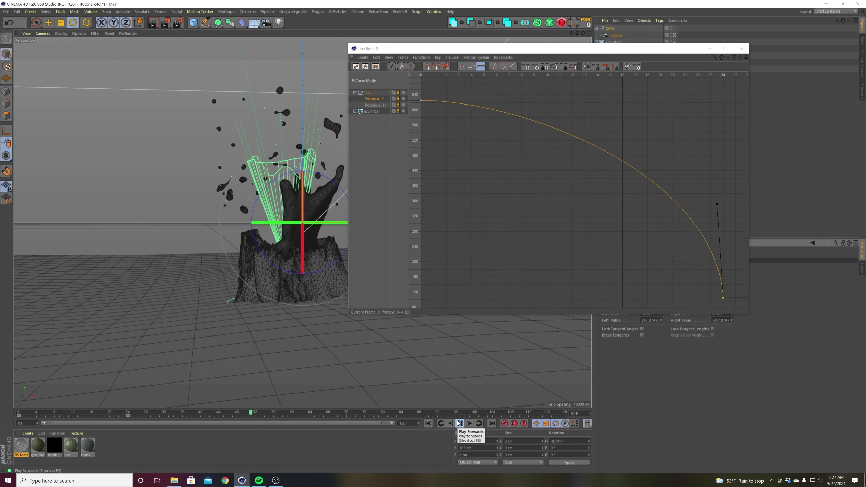
left_click(460, 423)
left_click(428, 423)
left_click(459, 423)
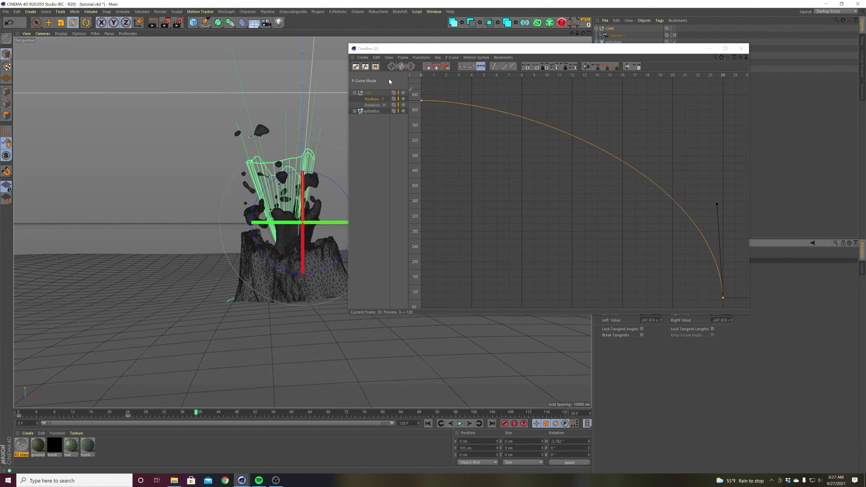
Frame CAM's Rotation H curve, shorten its first key's tangent and move that key to about frame 17.
left_click(375, 105)
key("h")
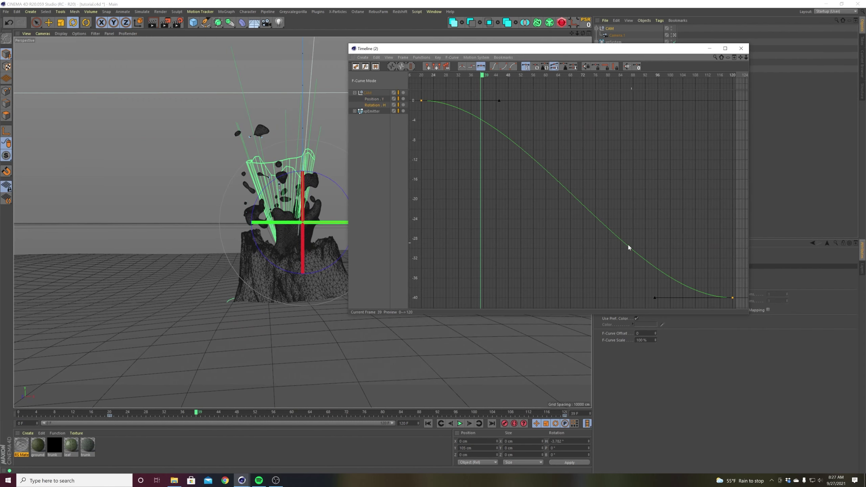
scroll(677, 188, "down", 5)
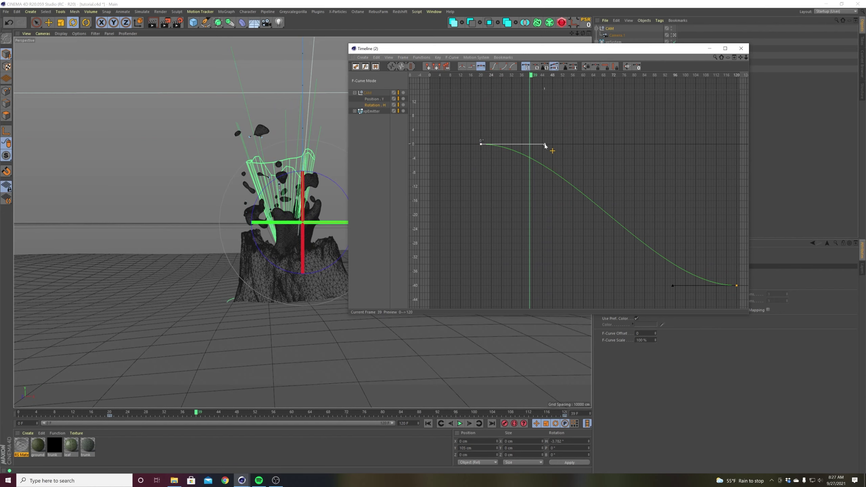
left_click_drag(545, 145, 473, 145)
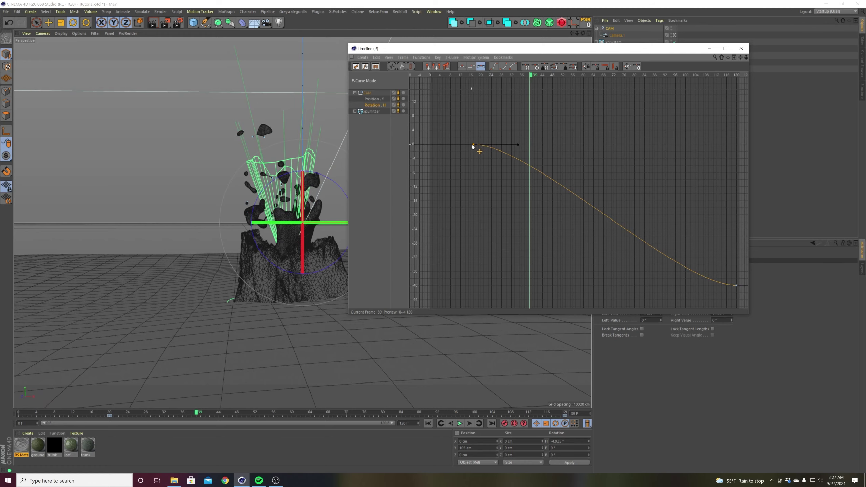
Play the animation to check the earlier start of the camera orbit, returning to the first frame.
left_click(460, 423)
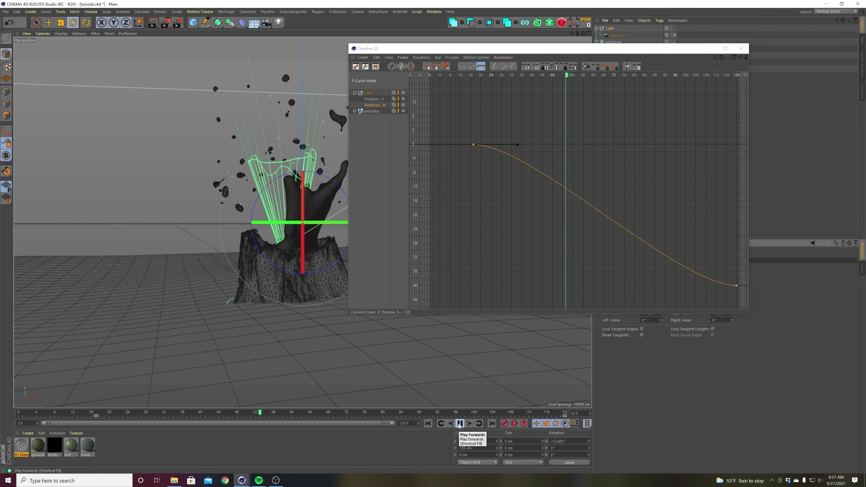
left_click(460, 423)
left_click(428, 423)
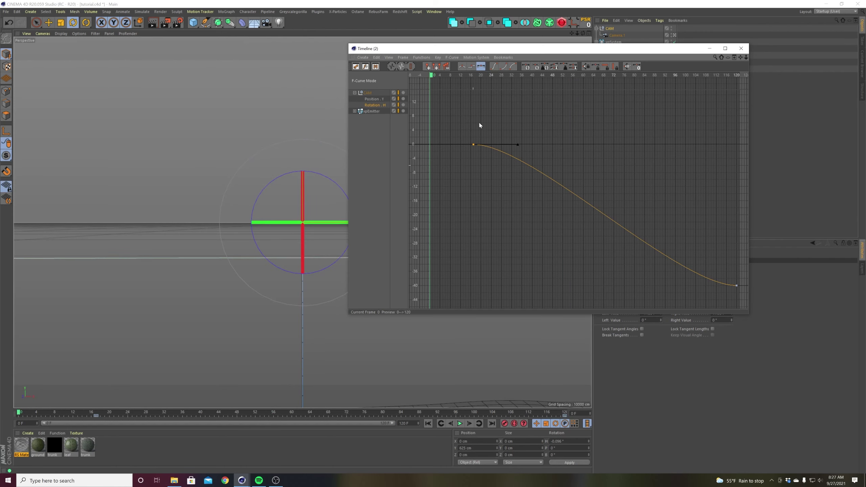
Move CAM's first Rotation H key to frame 14, preview the motion and close the F-Curve timeline.
left_click_drag(474, 145, 466, 145)
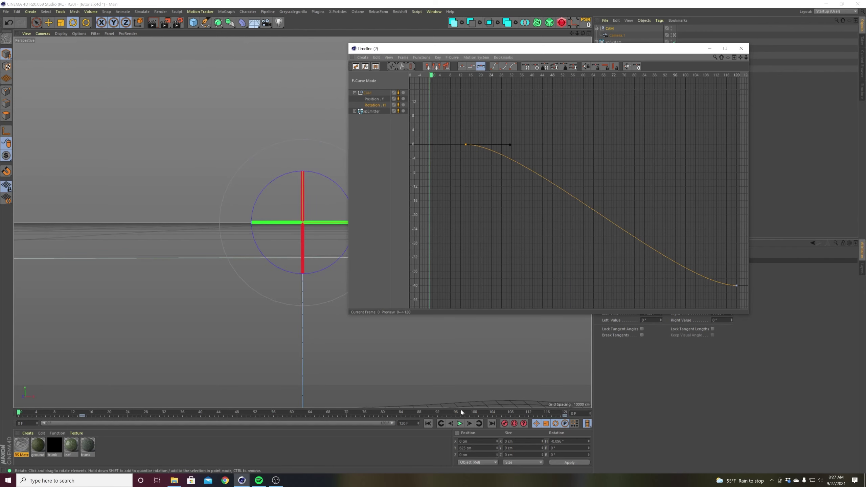
left_click(460, 423)
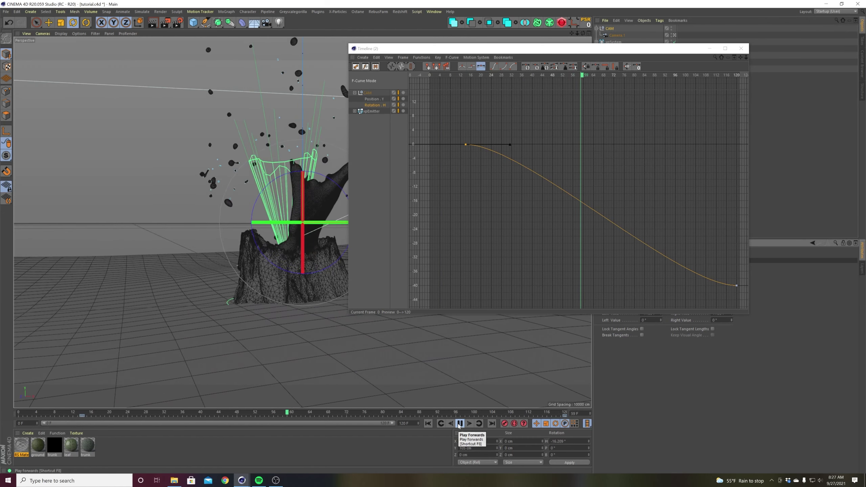
left_click(460, 424)
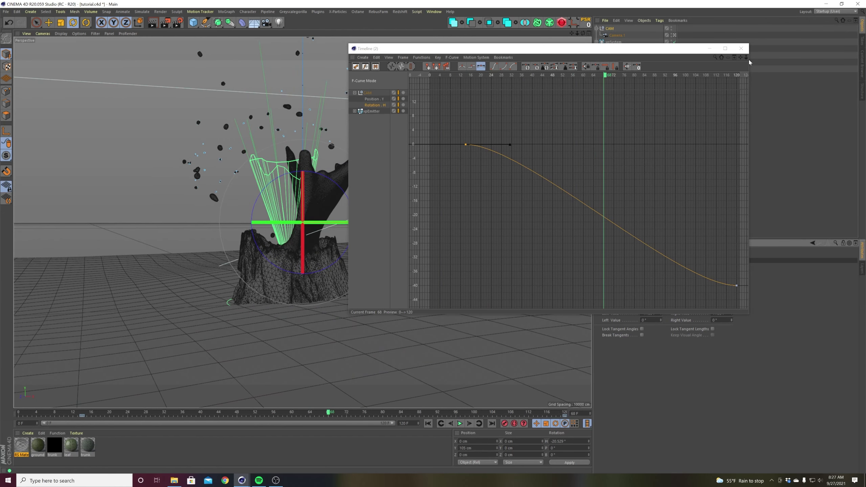
left_click(741, 48)
Play the animation from the first frame in the full viewport to review the retimed drop and orbit.
left_click(428, 423)
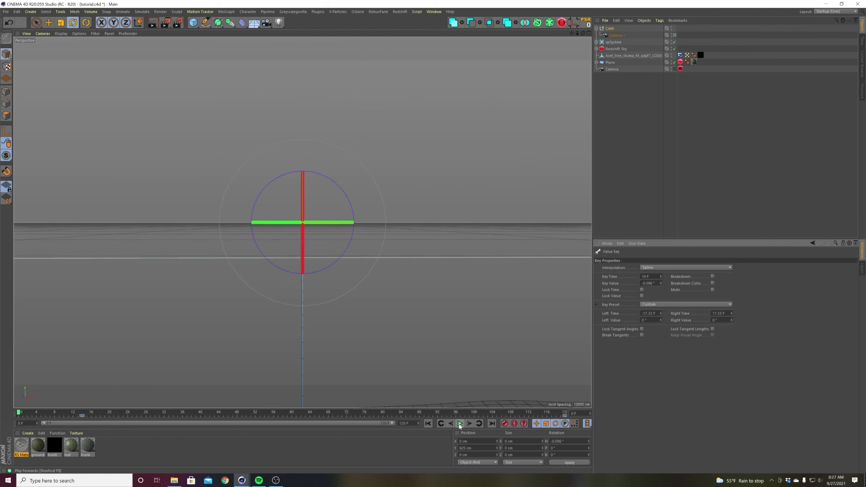
left_click(460, 424)
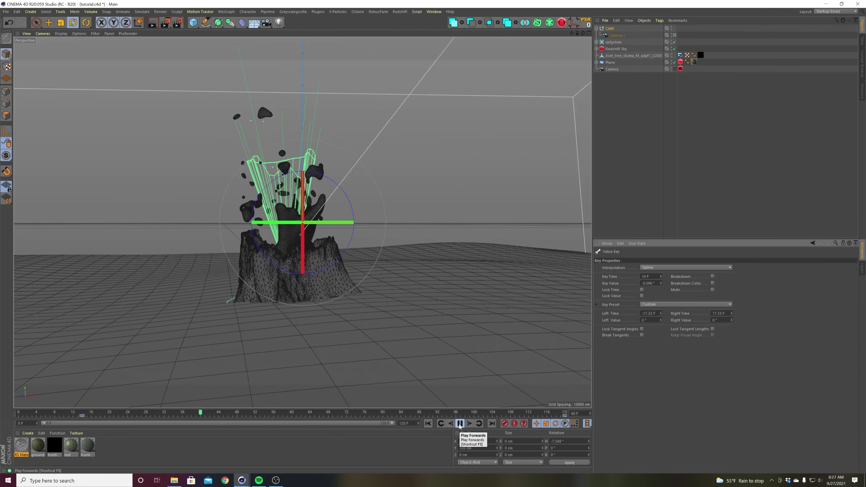
left_click(428, 423)
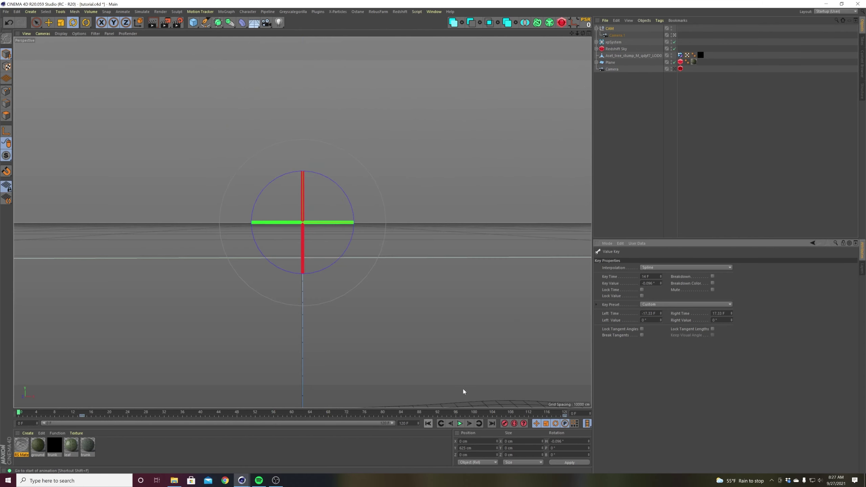
Keyframe Camera.1's Z position at -768 cm on frame 24 and -834.1 cm on frame 120.
left_click(616, 35)
left_click(83, 413)
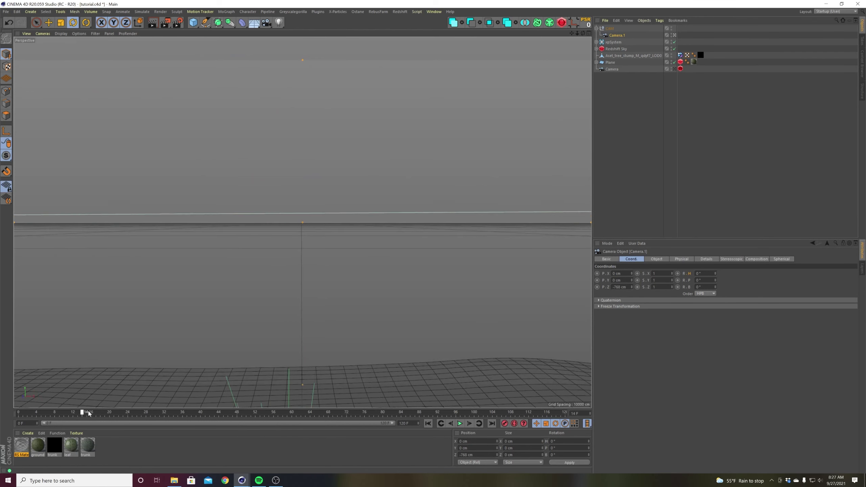
left_click_drag(89, 413, 127, 413)
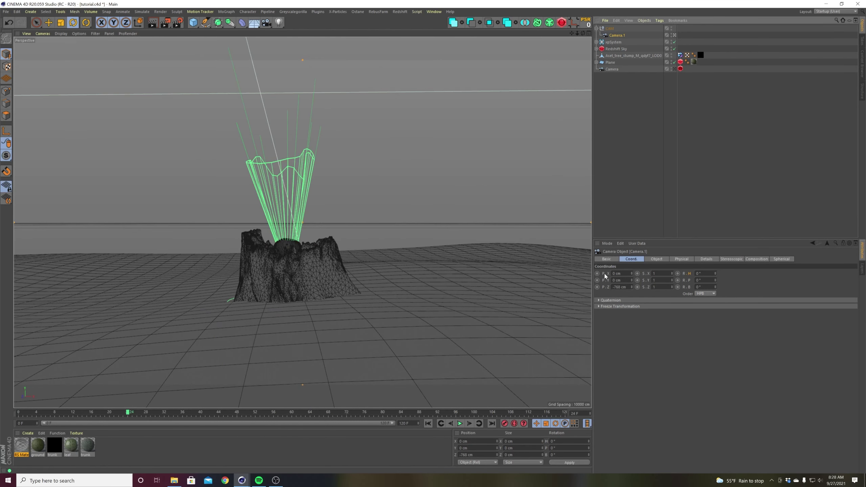
left_click(597, 287)
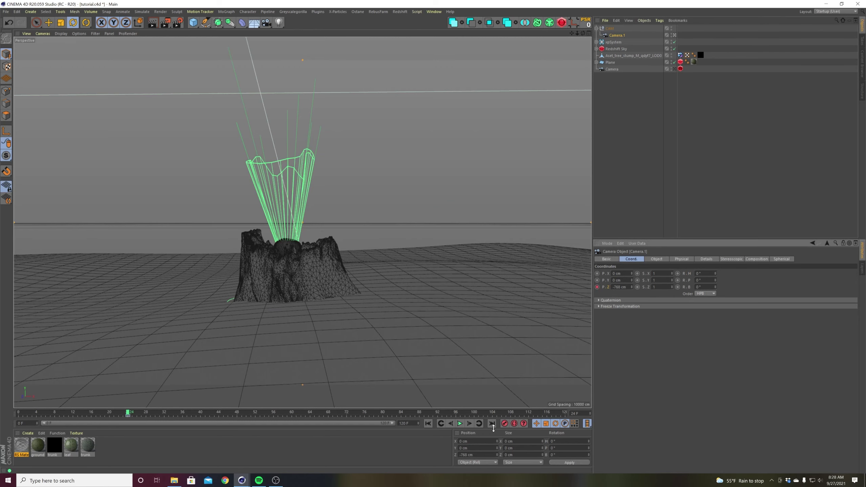
left_click(492, 424)
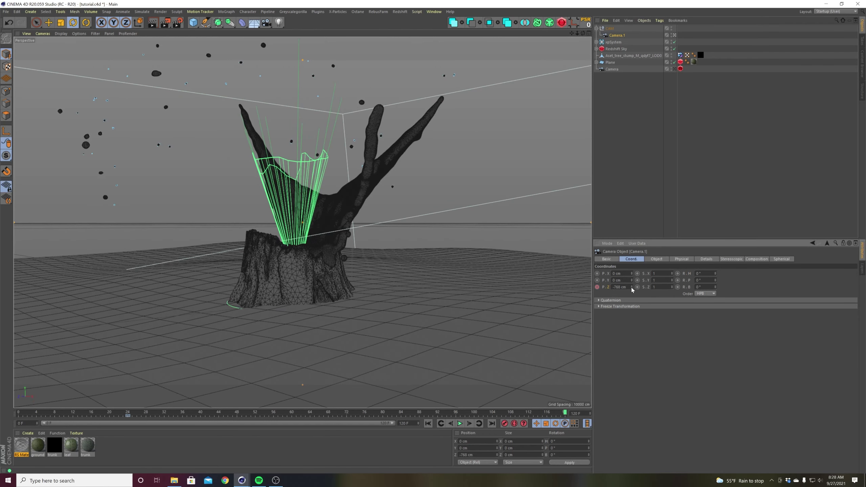
mouse_move(603, 287)
left_mouse_down()
mouse_move(585, 287)
mouse_move(604, 287)
left_mouse_up()
left_click(597, 287)
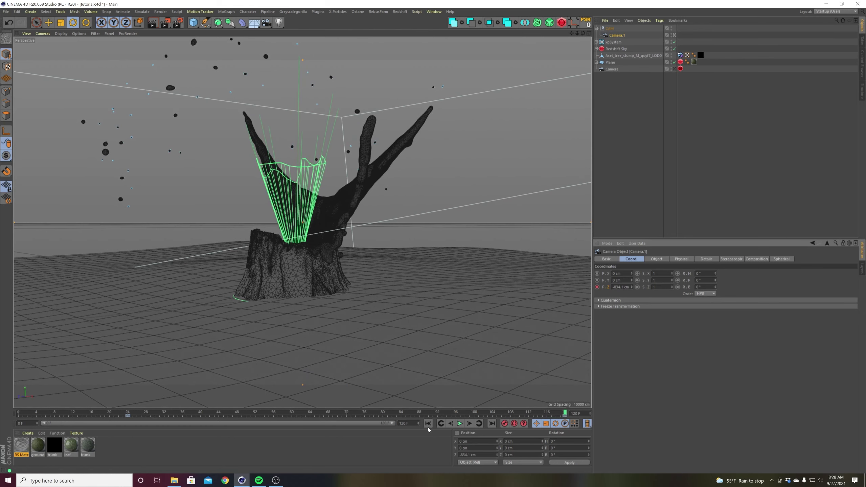
Play the animation from the first frame to review the camera's pull-back during the orbit.
left_click(429, 424)
left_click(460, 424)
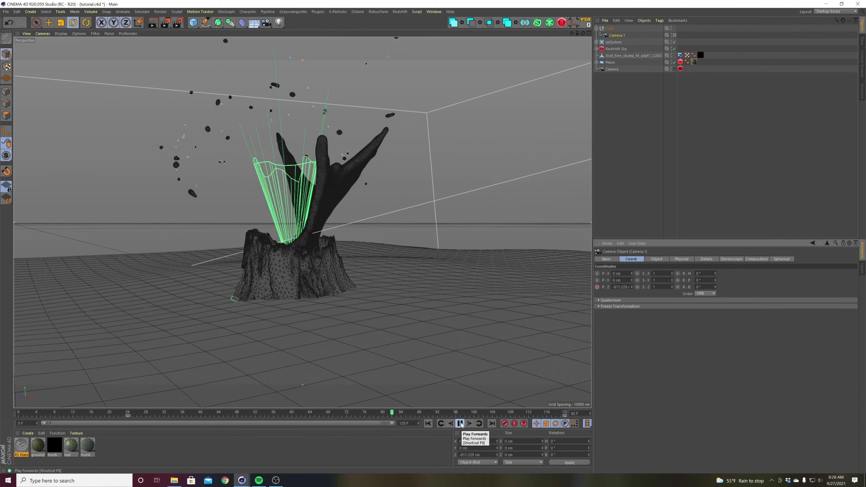
left_click(460, 423)
left_click(429, 423)
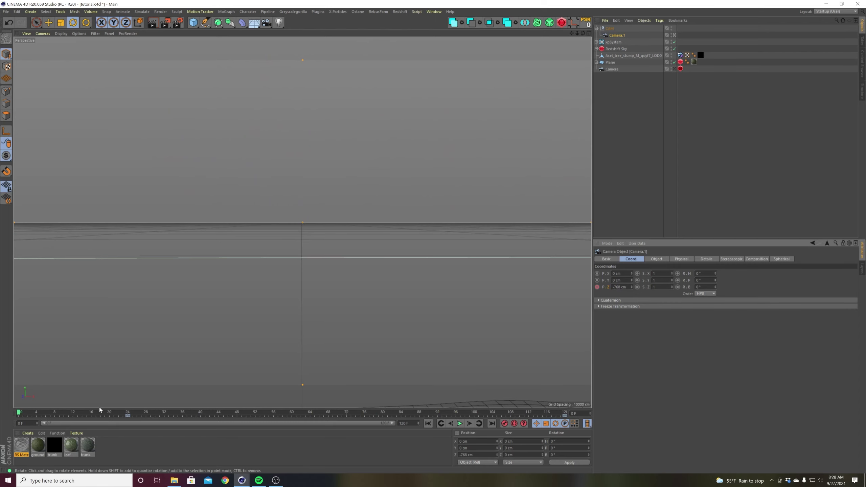
Add a sphere at frame 22 and raise it to about 292 cm above the tree stump.
left_click(140, 414)
left_click_drag(140, 415, 119, 413)
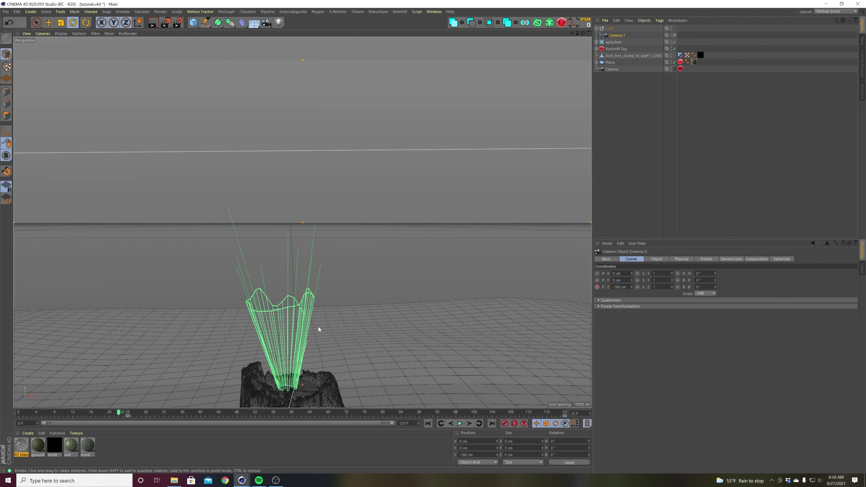
left_click(197, 24)
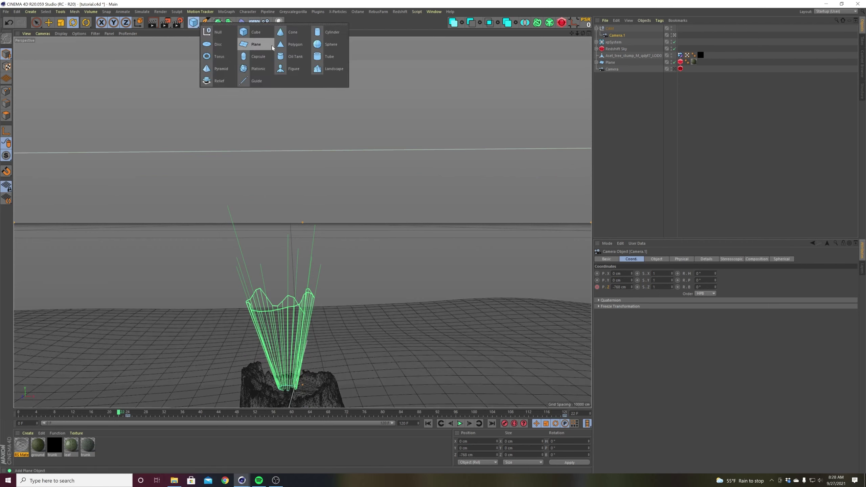
left_click(330, 44)
key("e")
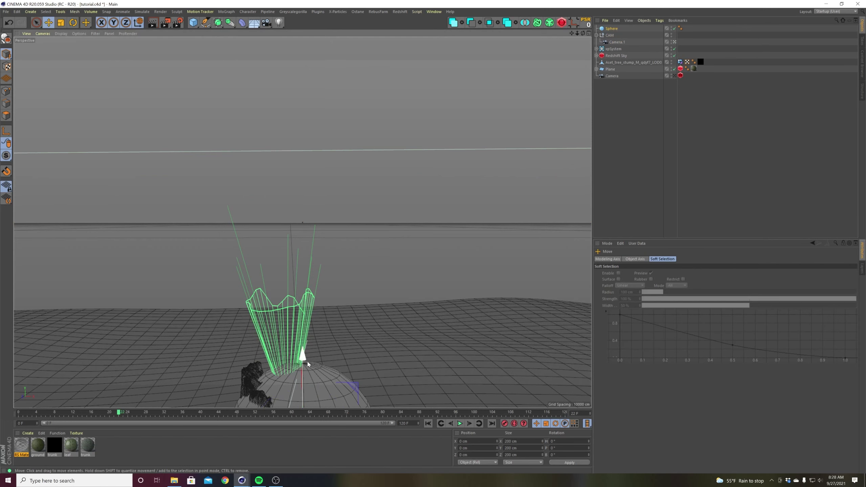
left_click_drag(301, 353, 299, 139)
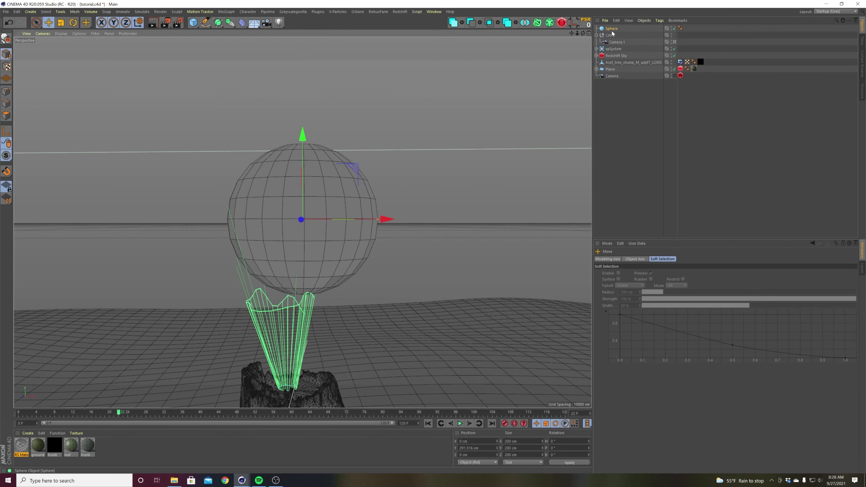
Make the sphere a child of Camera.1, reset its transform to the camera and set its Z position to 841 cm.
left_click_drag(612, 33, 617, 41)
left_click(590, 24)
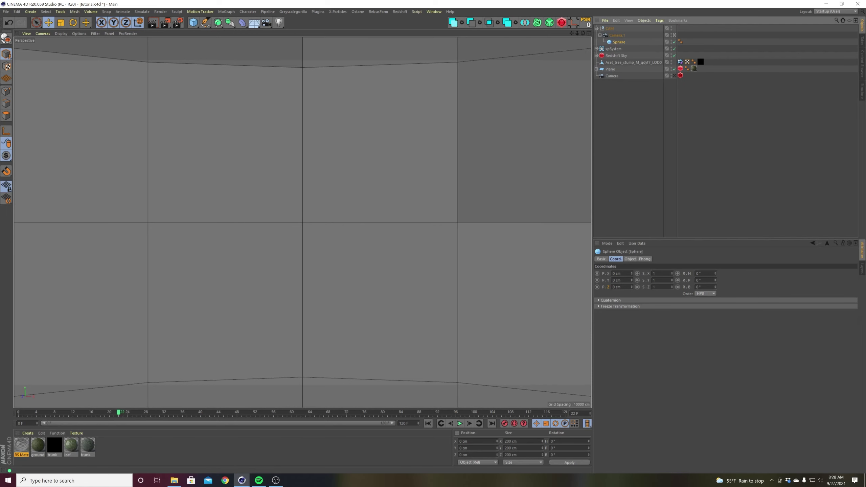
left_click_drag(632, 287, 639, 198)
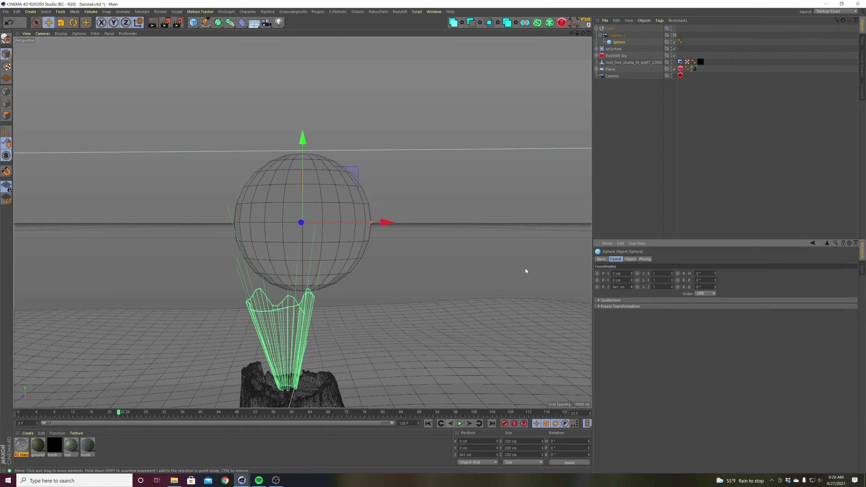
Scale the sphere down uniformly to about 40 cm across at frame 20.
mouse_move(120, 413)
left_mouse_down()
mouse_move(274, 415)
mouse_move(20, 414)
mouse_move(91, 415)
mouse_move(84, 422)
mouse_move(127, 414)
mouse_move(110, 414)
left_mouse_up()
key("t")
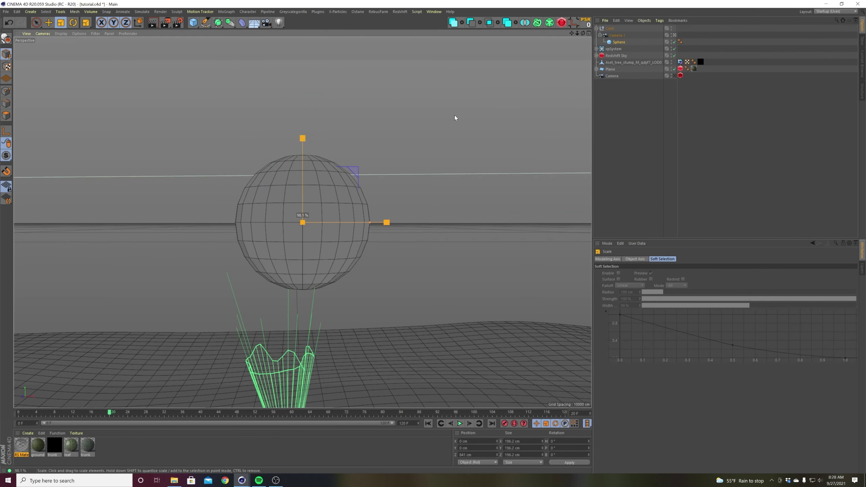
left_click_drag(456, 119, 353, 267)
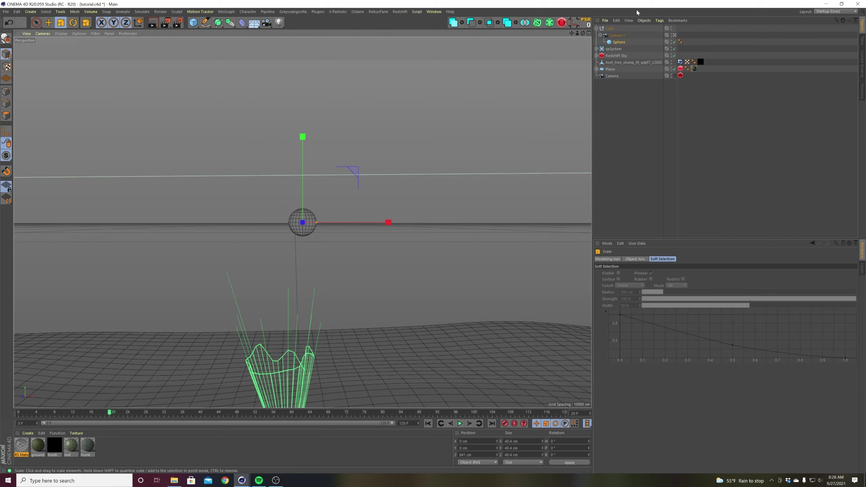
Change the sphere's type from its object properties to Icosahedron.
left_click(619, 42)
left_click(630, 258)
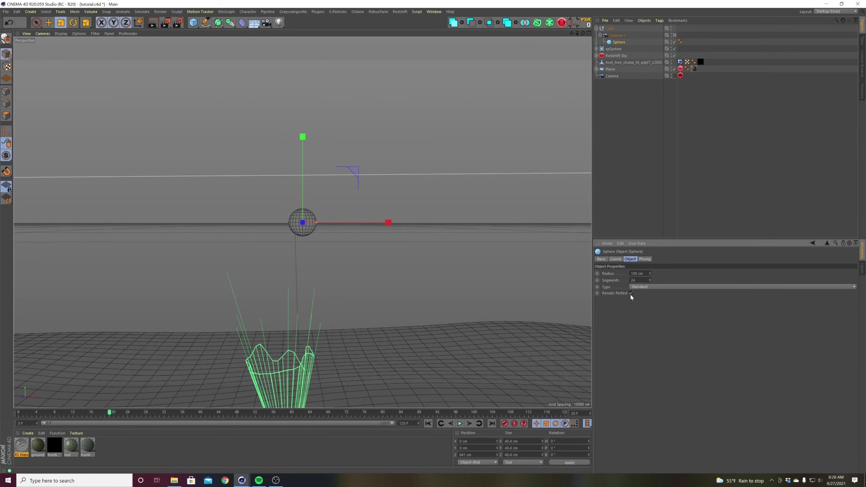
left_click(639, 286)
left_click(647, 320)
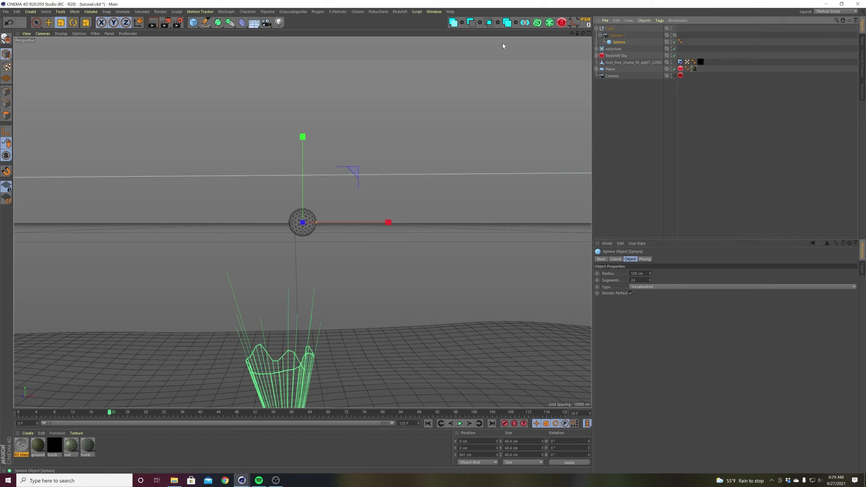
Add a Displacer under the sphere, load a Noise shader into its shading and open the noise settings.
left_click(243, 26)
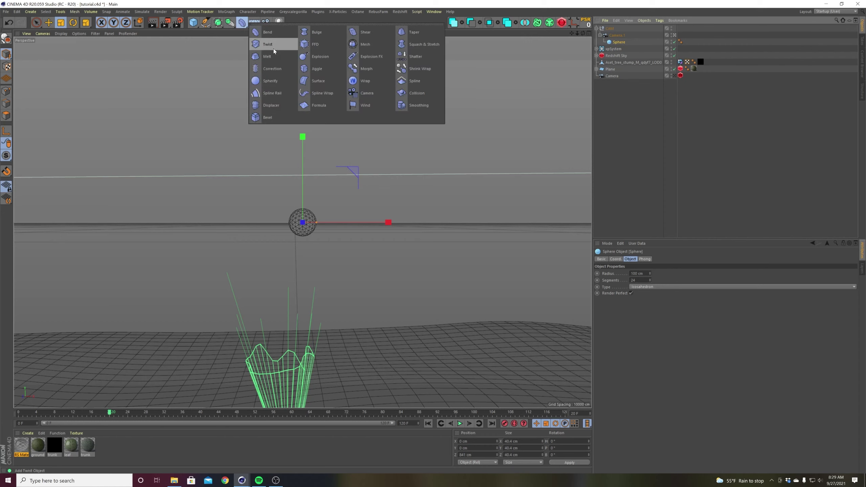
left_click(262, 108)
left_click(655, 259)
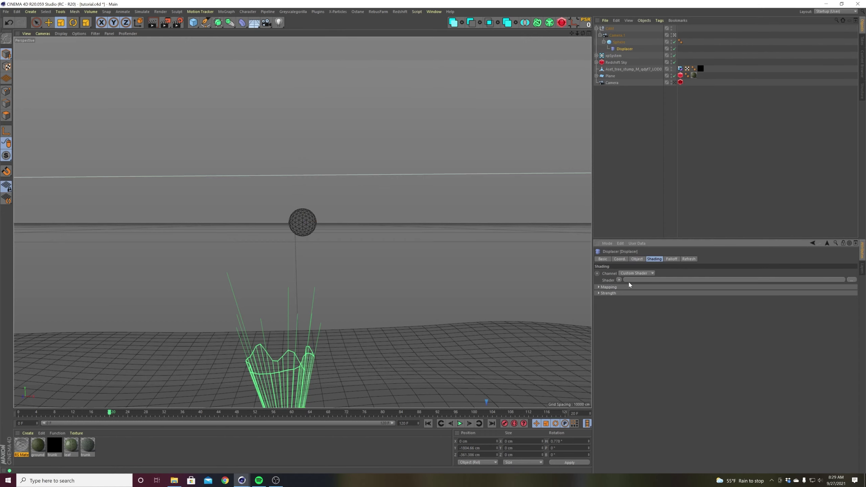
left_click(618, 280)
left_click(626, 363)
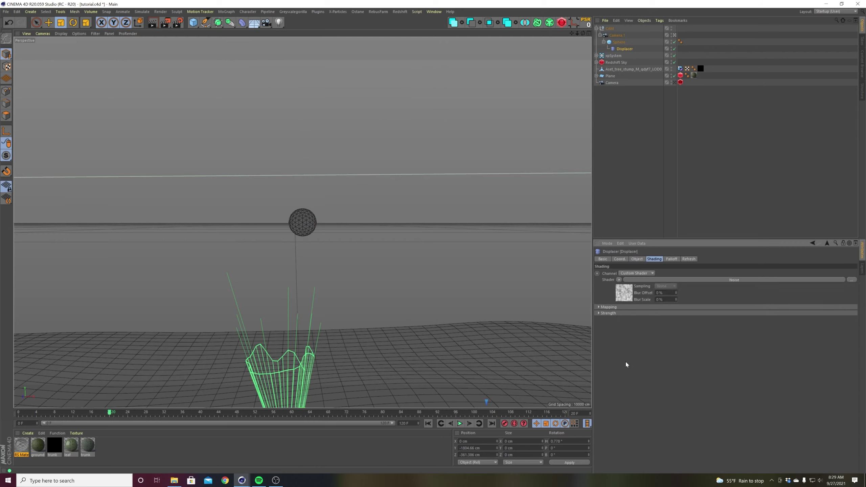
left_click(631, 289)
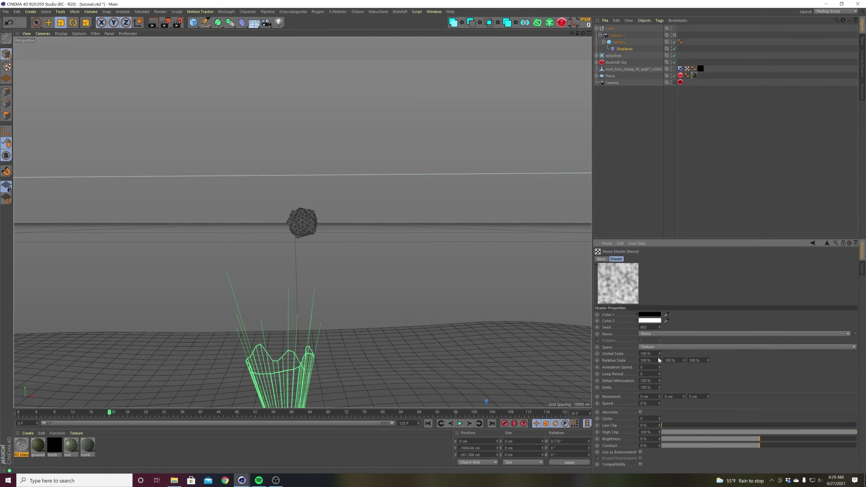